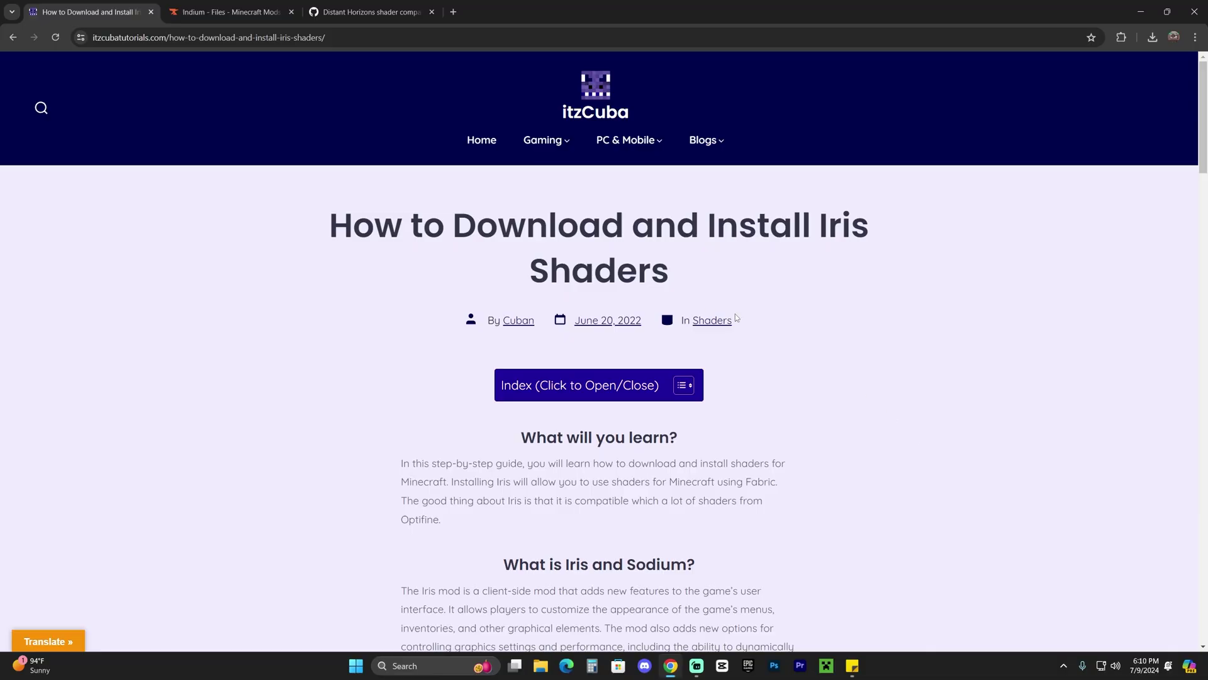
# Scroll to the guide's Step 1 and open the 'Download Iris Here' link in a new tab
pyautogui.moveTo(806, 219); pyautogui.dragTo(880, 232)
pyautogui.click(879, 231)
pyautogui.scroll(-2, 896, 260)
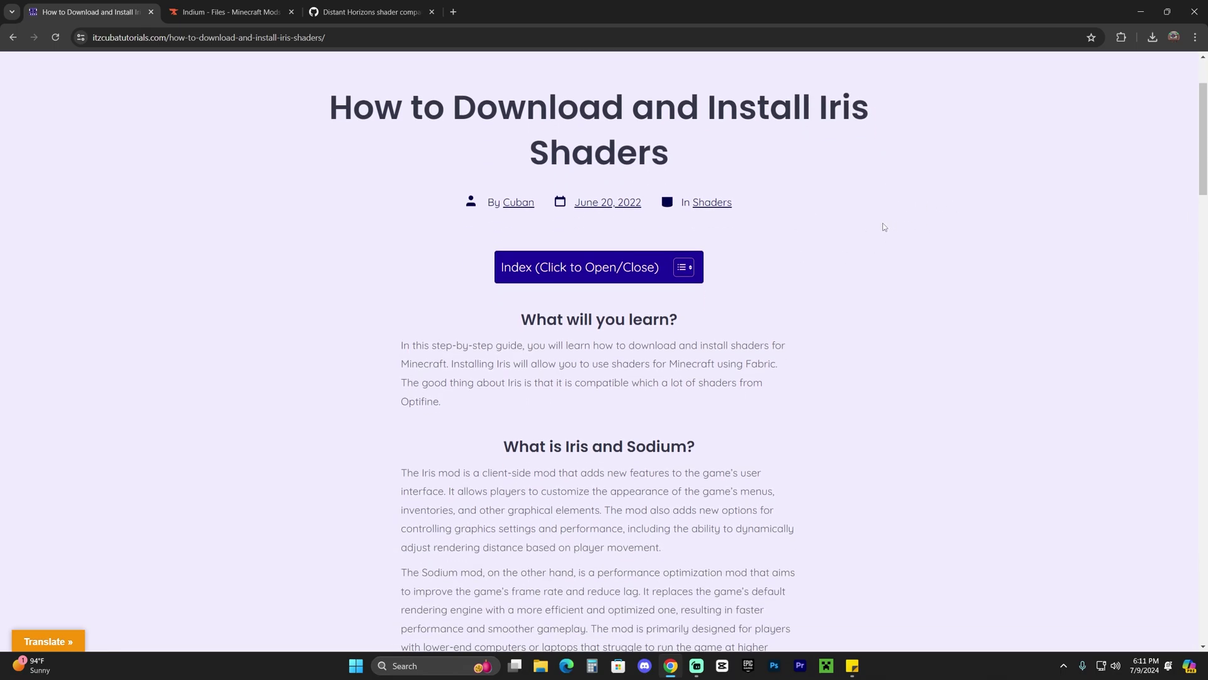
pyautogui.scroll(-12, 844, 211)
pyautogui.scroll(10, 903, 258)
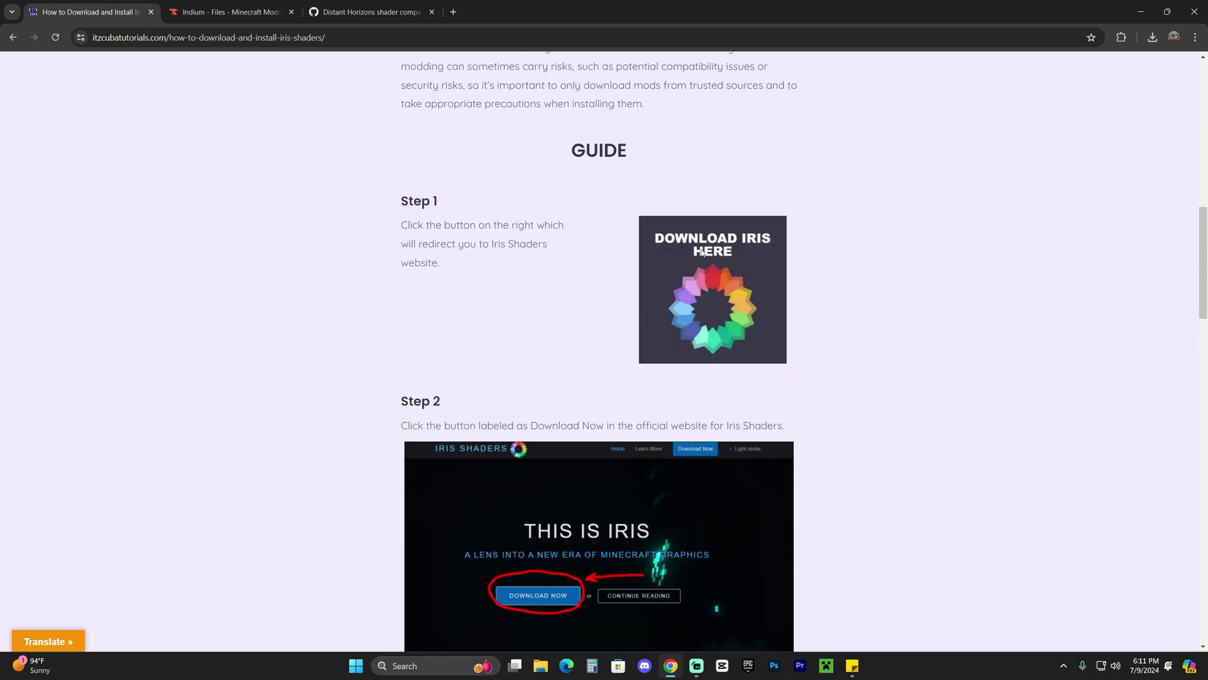
pyautogui.scroll(-5, 629, 220)
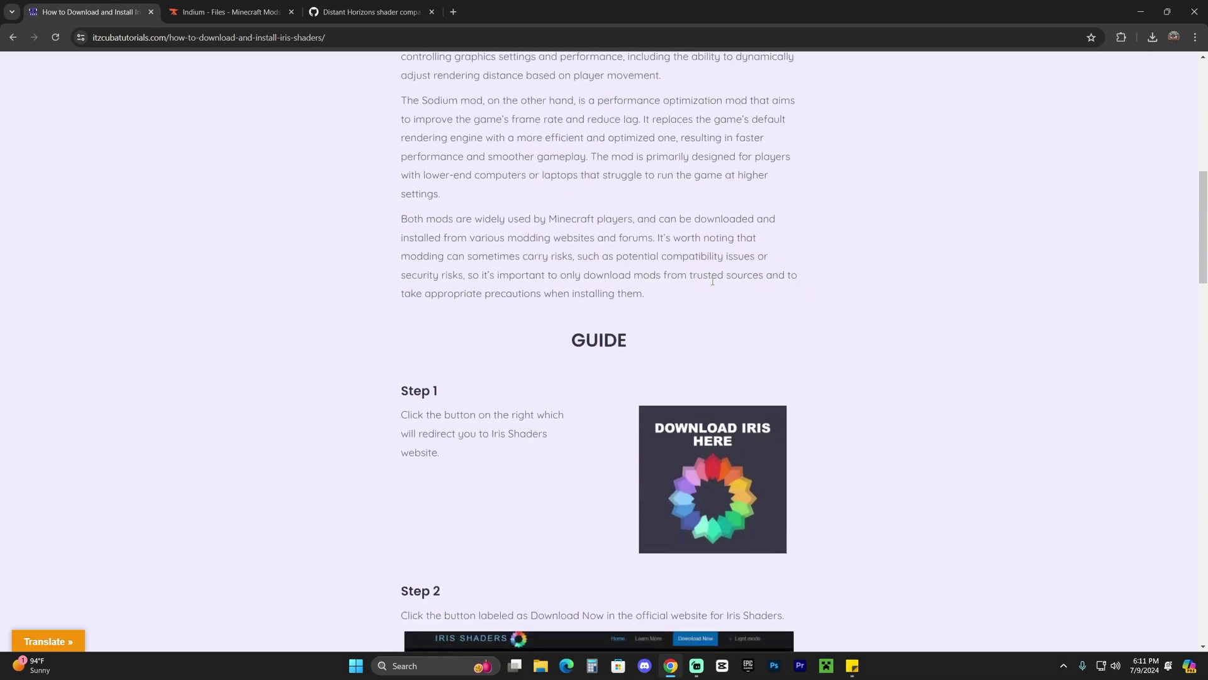
pyautogui.scroll(-2, 713, 281)
pyautogui.click(540, 291)
# Go to the Iris Shaders download page and download the universal installer jar
pyautogui.click(729, 346)
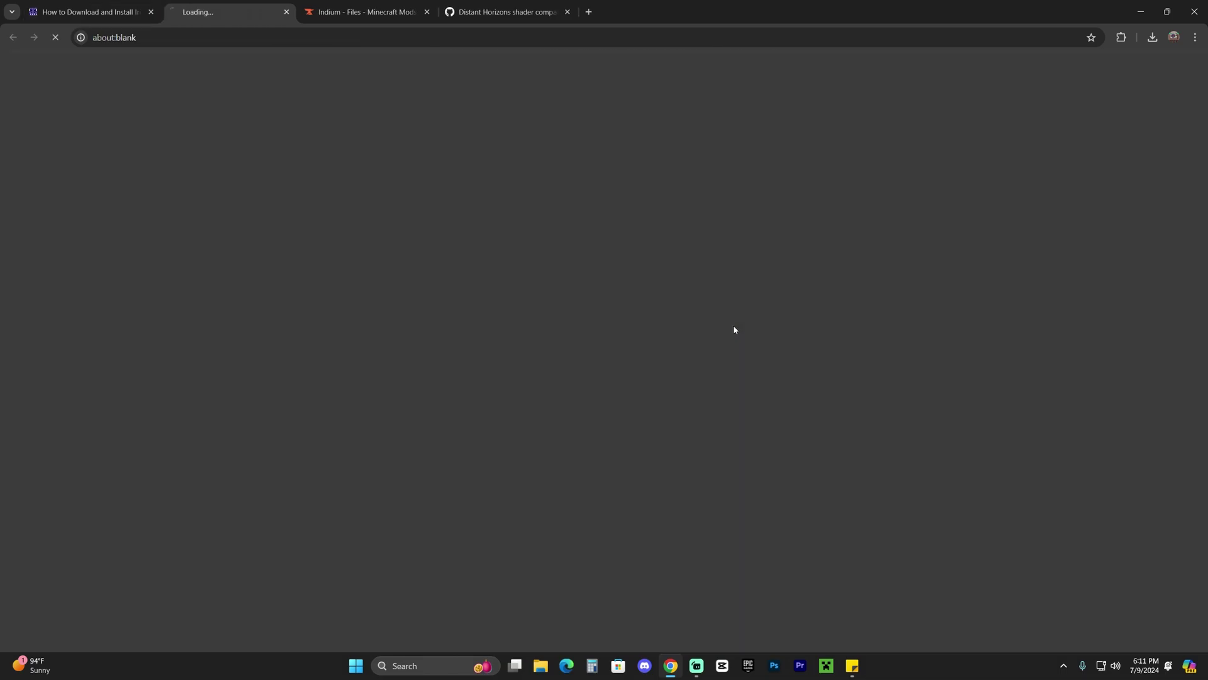
pyautogui.click(534, 340)
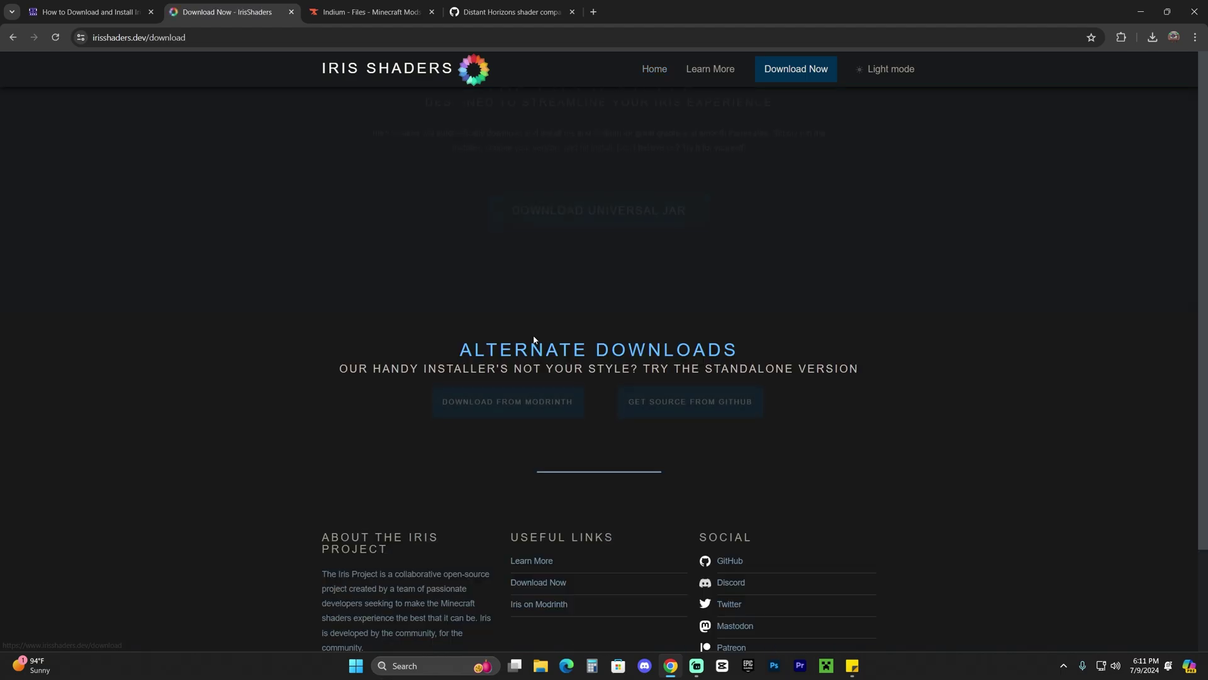
pyautogui.click(635, 255)
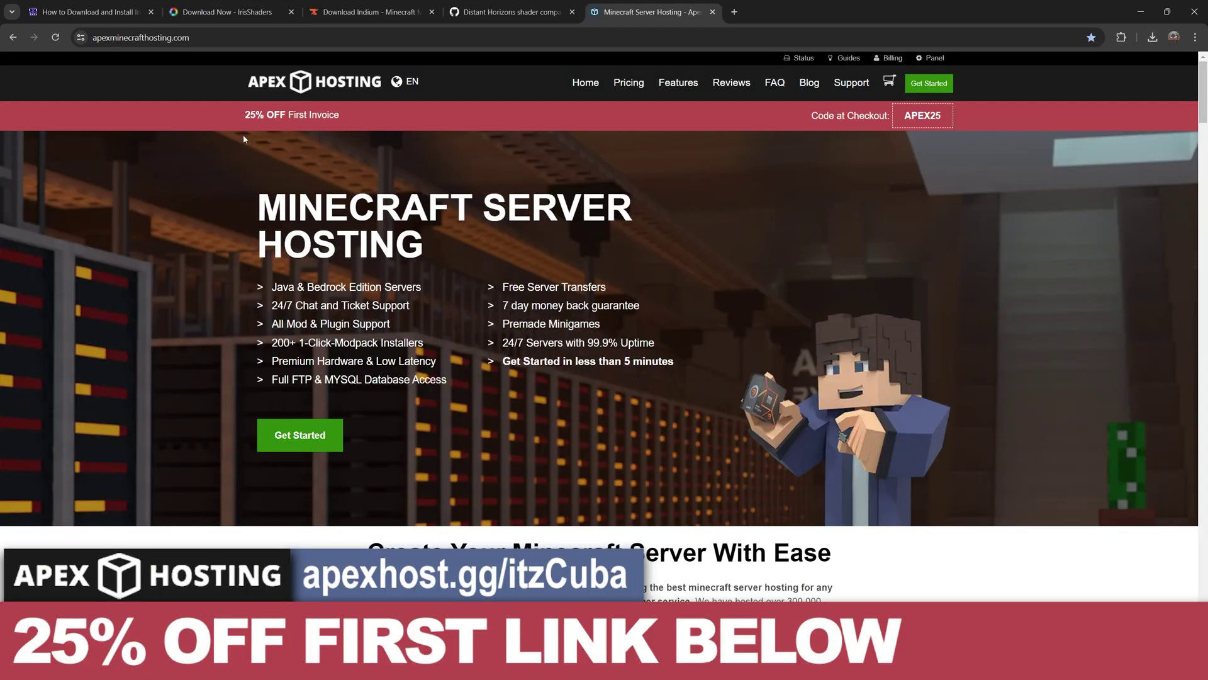
pyautogui.moveTo(252, 111); pyautogui.dragTo(340, 115)
pyautogui.click(315, 117)
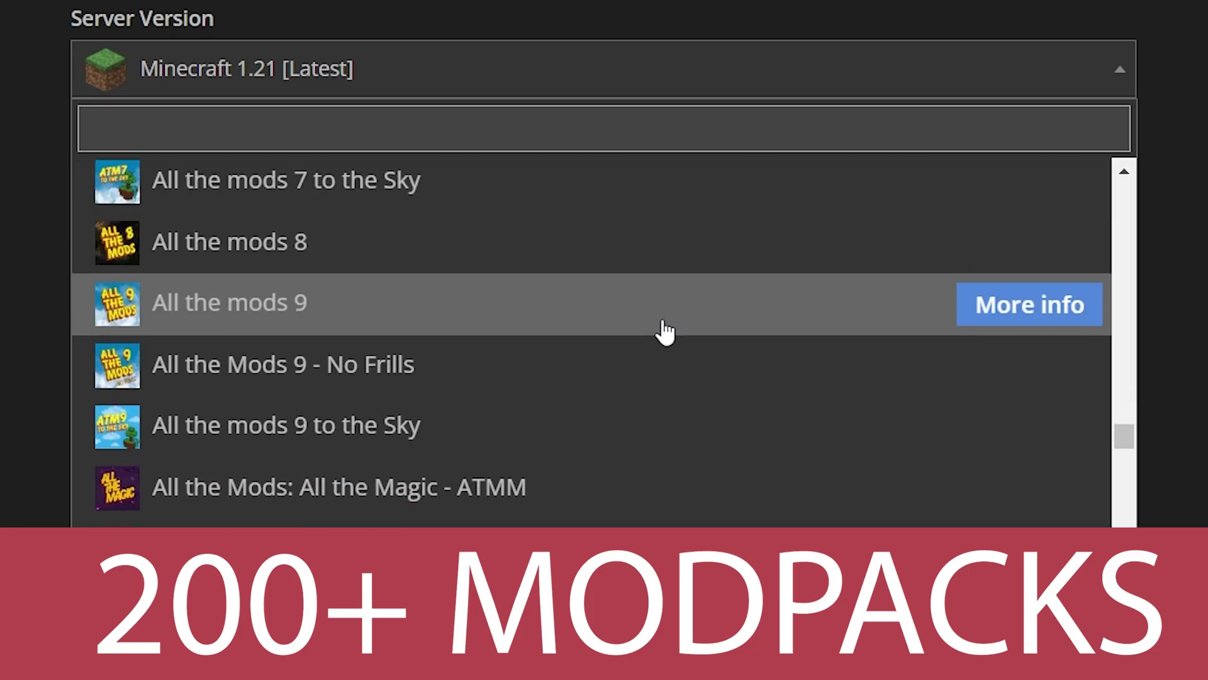
pyautogui.scroll(-5, 691, 333)
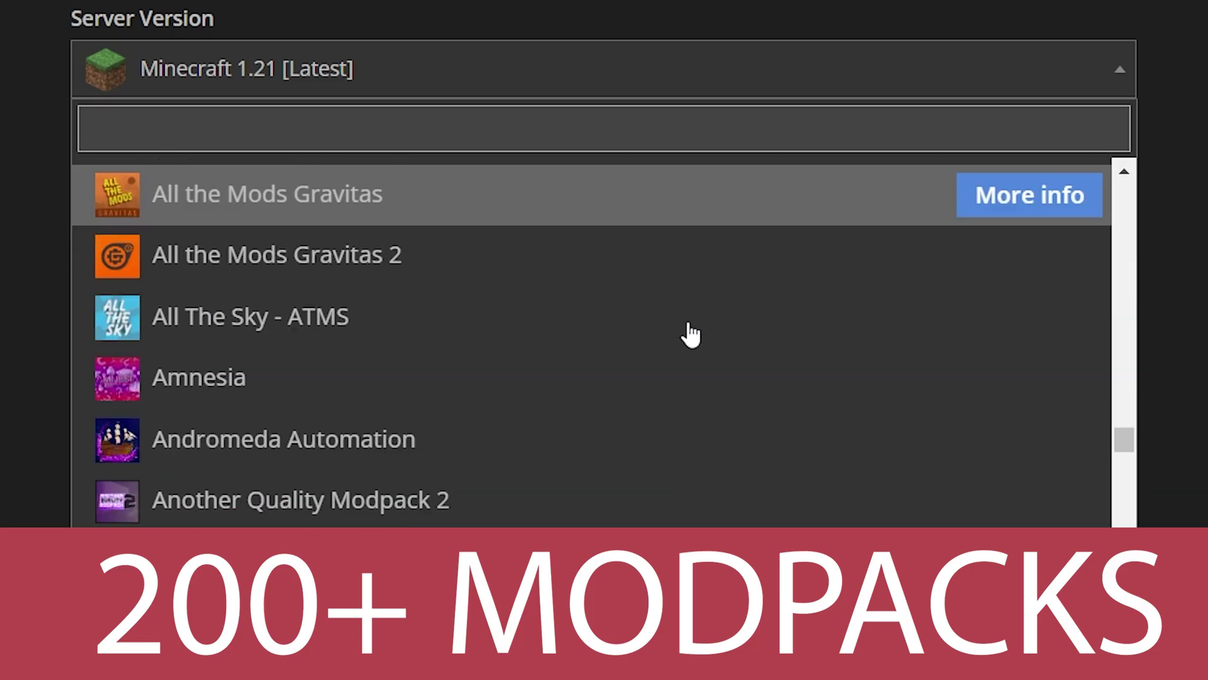
pyautogui.scroll(-5, 690, 333)
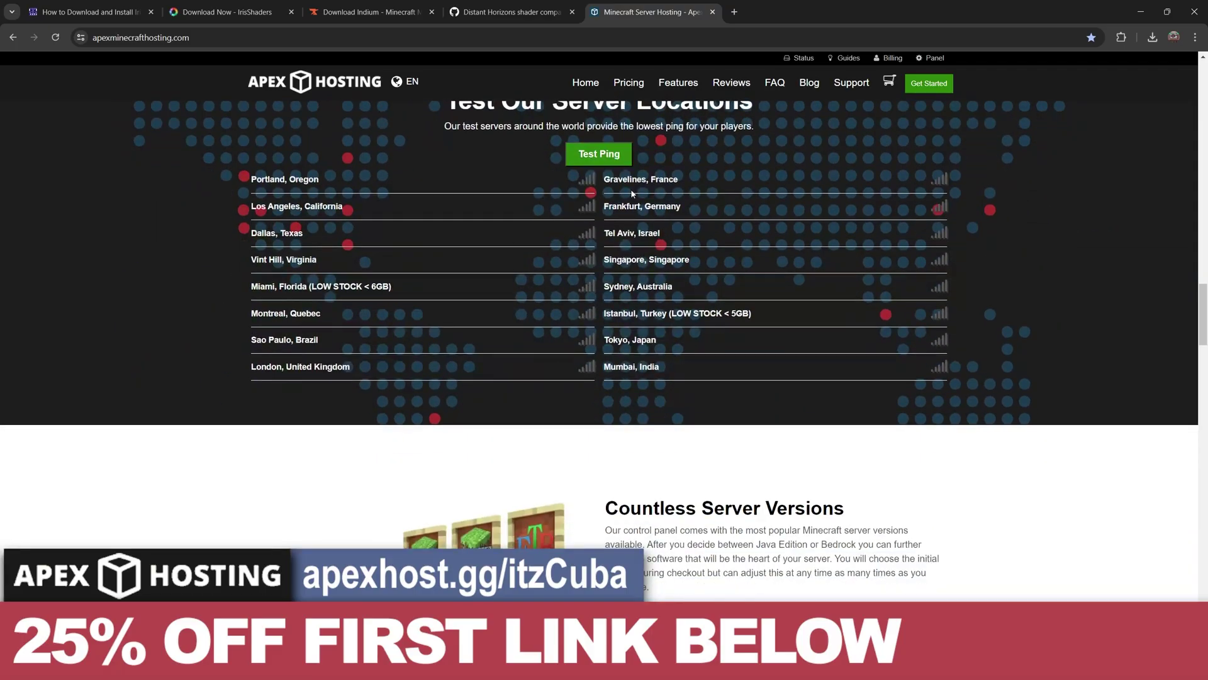
pyautogui.scroll(2, 633, 193)
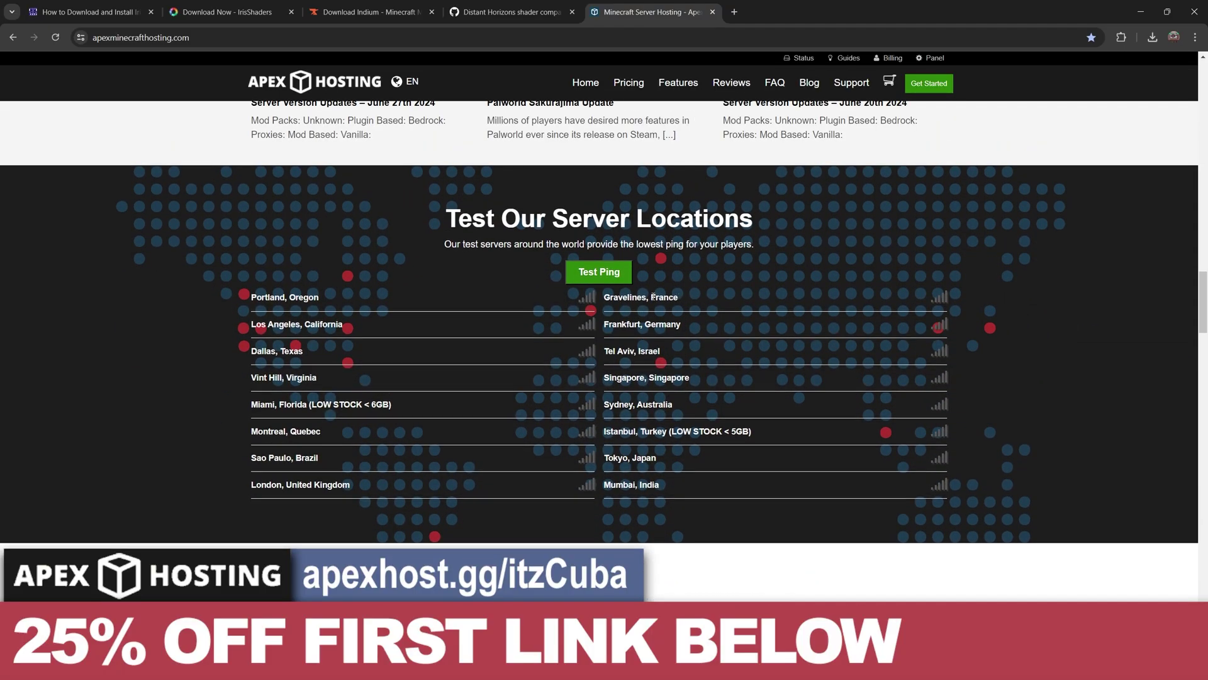
pyautogui.scroll(20, 636, 318)
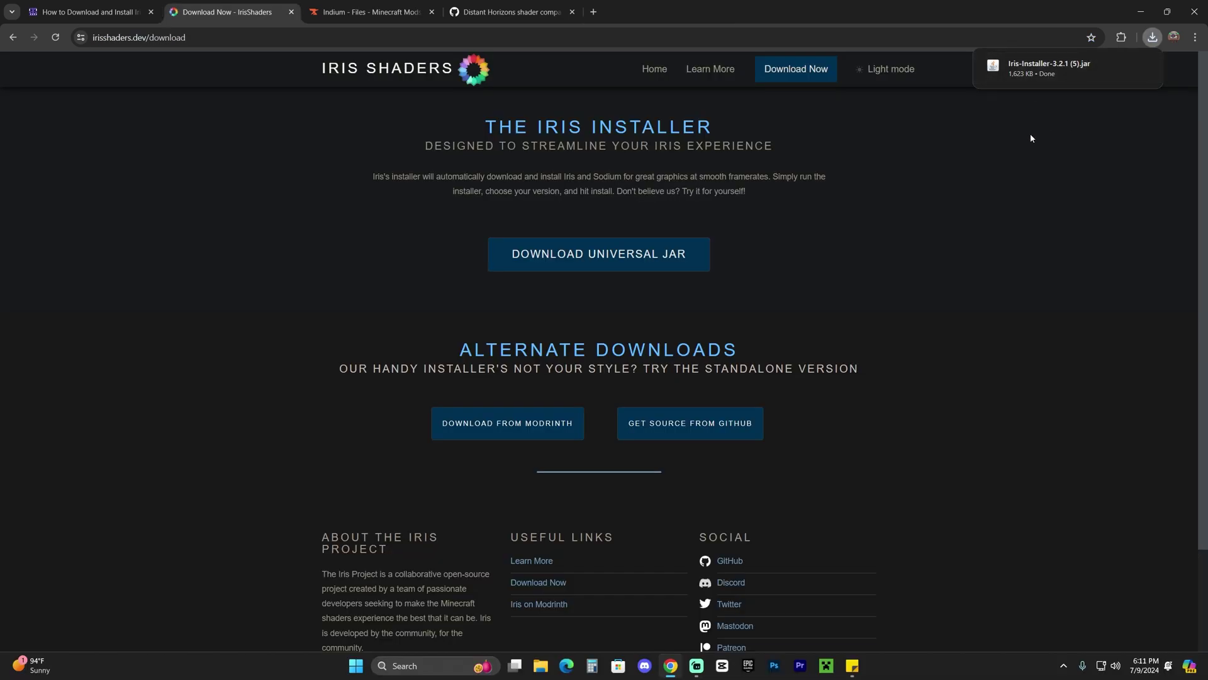
# On Indium's CurseForge Files page, download the newest 1.0.34 build for Minecraft 1.21
pyautogui.click(372, 11)
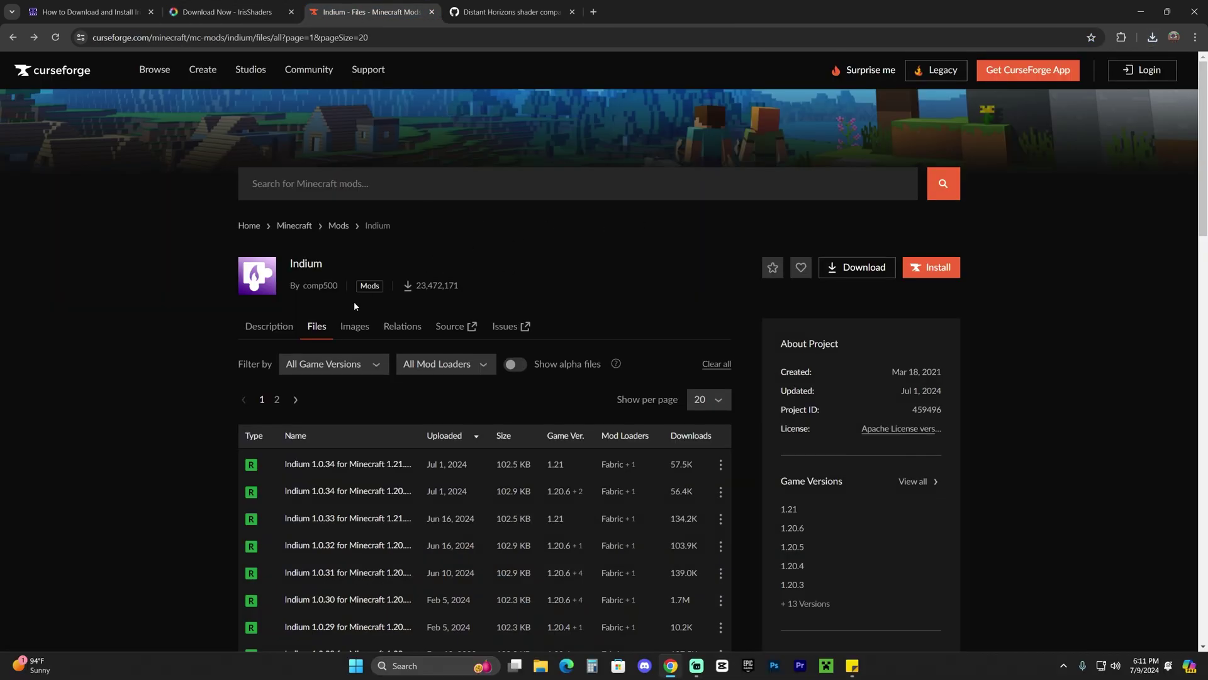
pyautogui.click(387, 253)
pyautogui.moveTo(391, 255); pyautogui.dragTo(288, 261)
pyautogui.click(317, 258)
pyautogui.moveTo(357, 260); pyautogui.dragTo(314, 263)
pyautogui.scroll(-3, 439, 367)
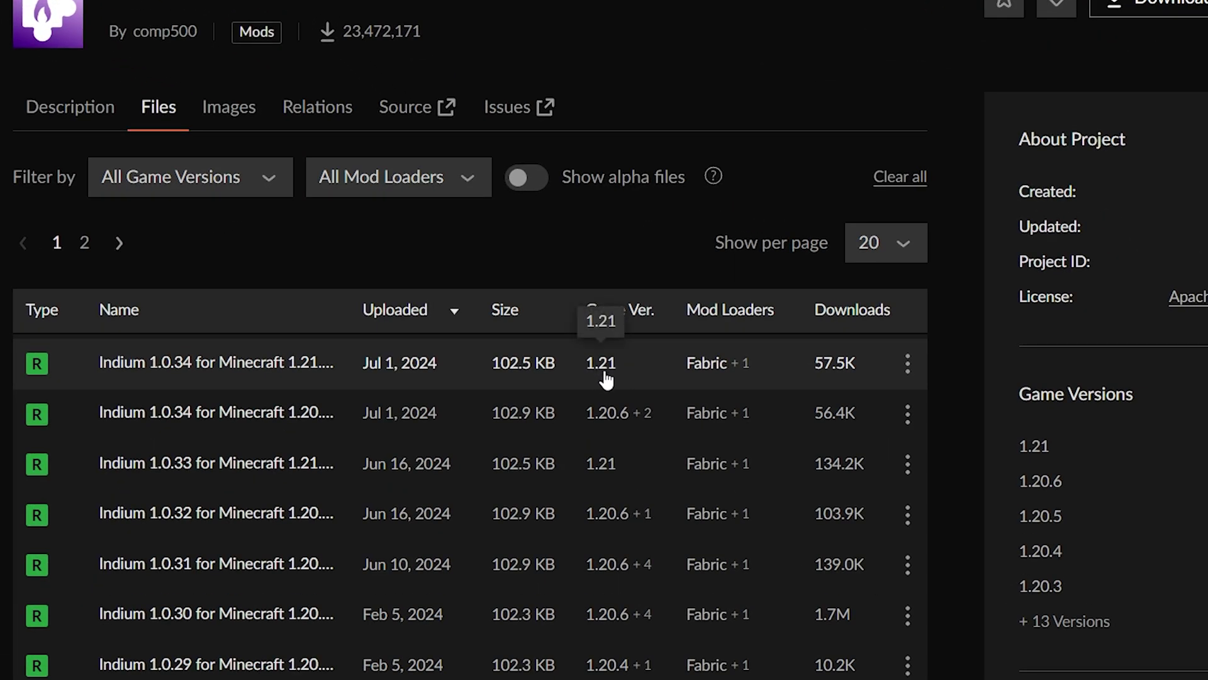
pyautogui.click(907, 365)
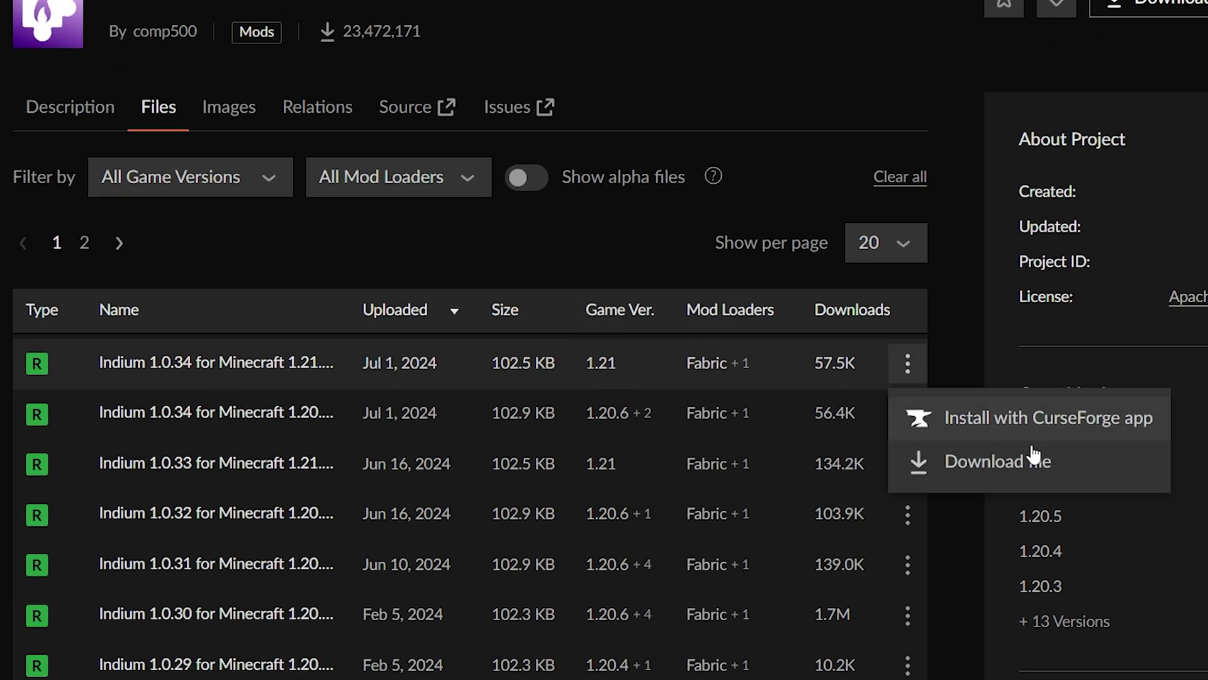
pyautogui.click(991, 457)
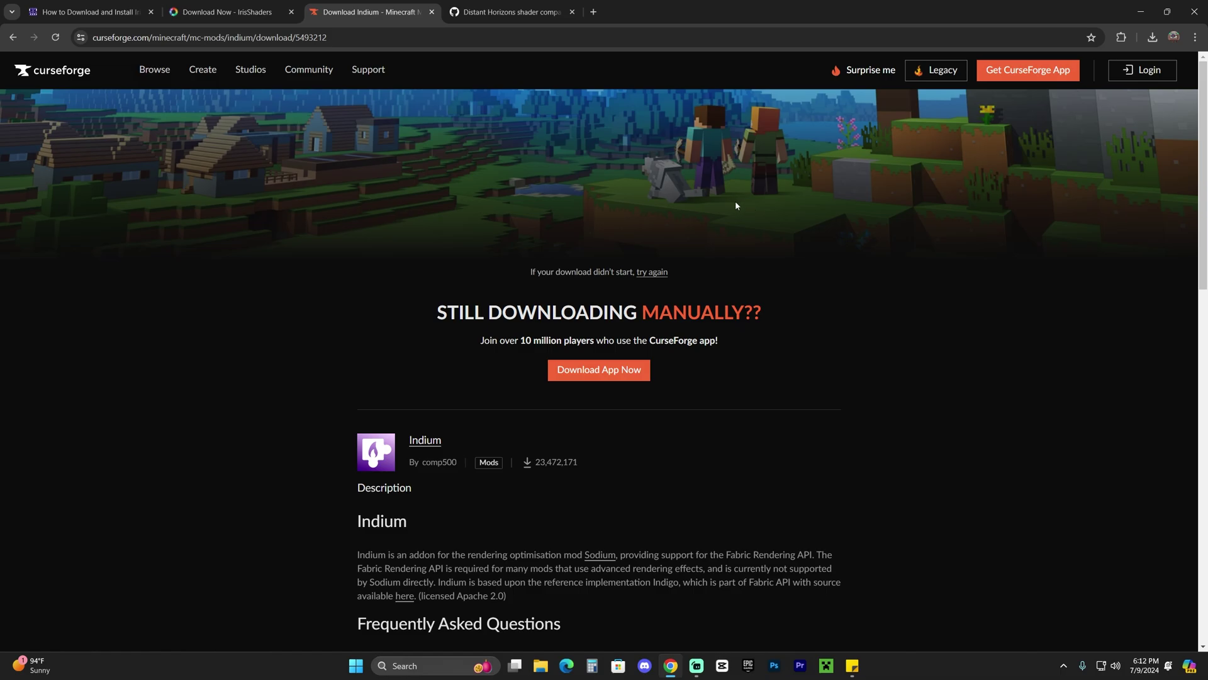
# Scroll the Distant Horizons compatibility gist down to the Complementary entry under Shaderpacks
pyautogui.click(511, 12)
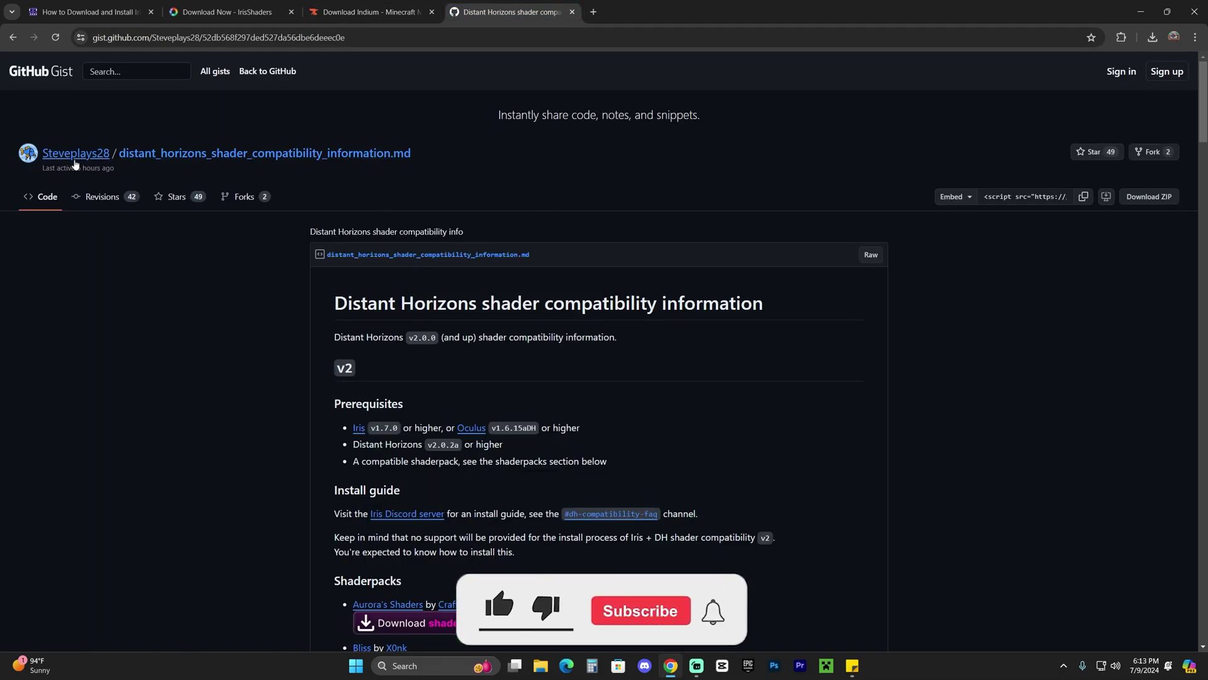
pyautogui.scroll(-8, 625, 183)
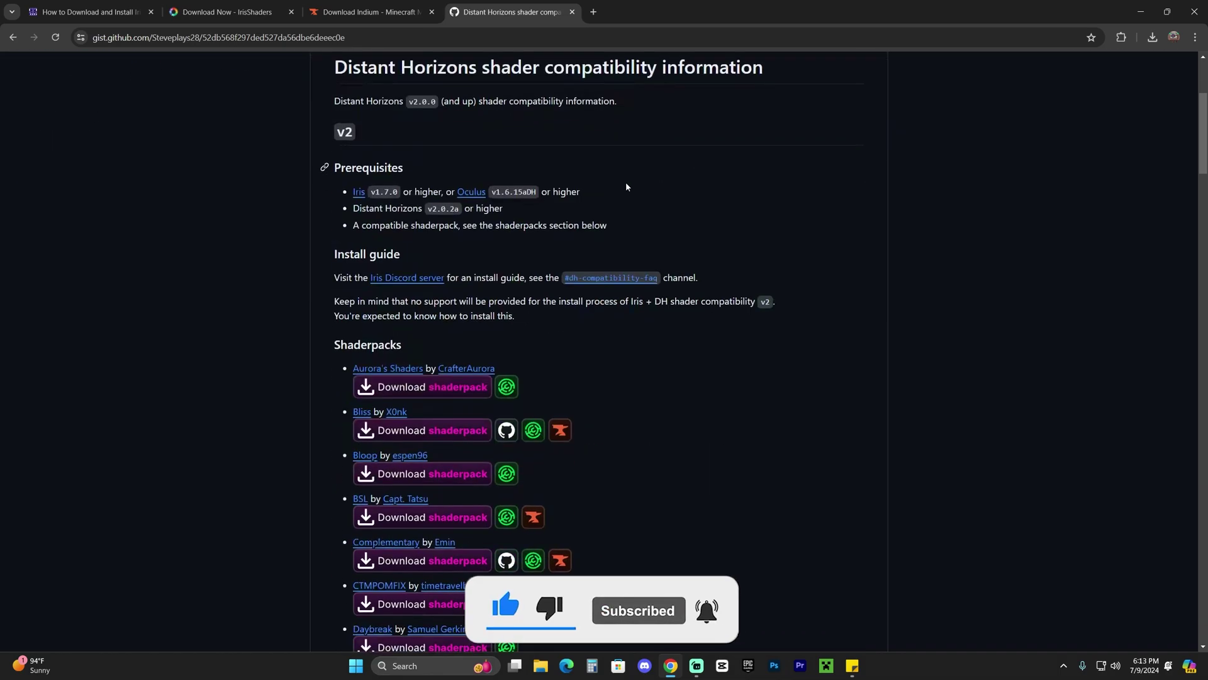
pyautogui.scroll(6, 721, 216)
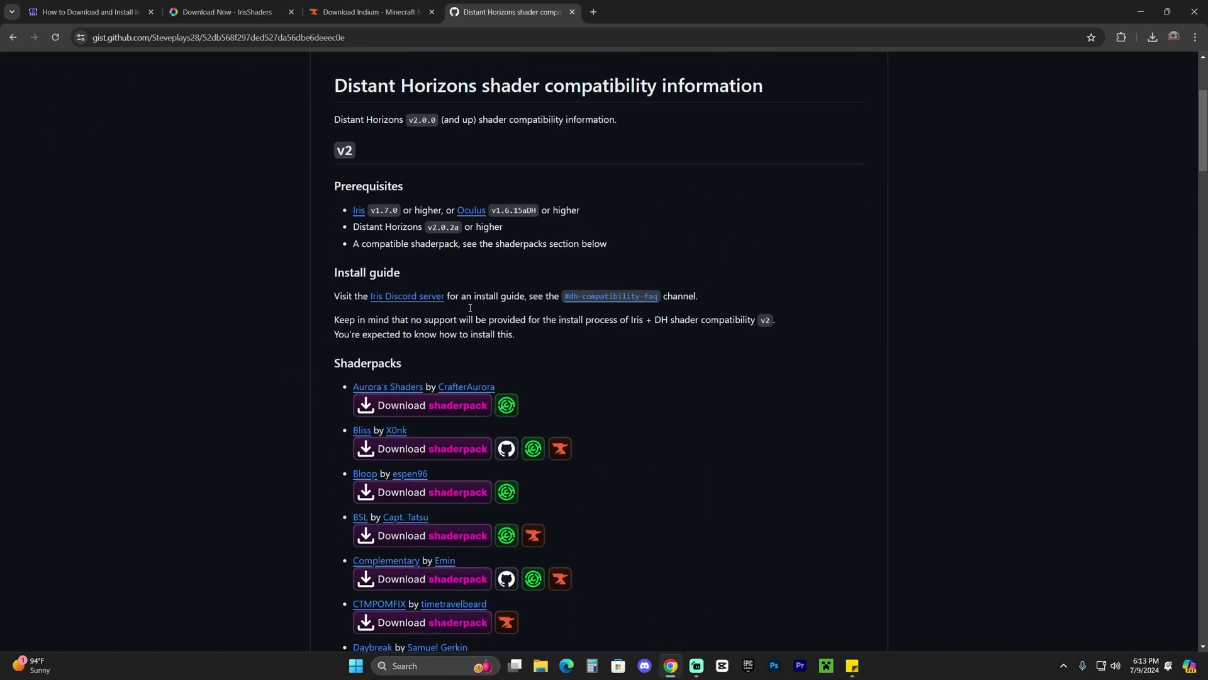
pyautogui.scroll(-3, 513, 386)
pyautogui.scroll(-5, 478, 430)
pyautogui.scroll(7, 439, 316)
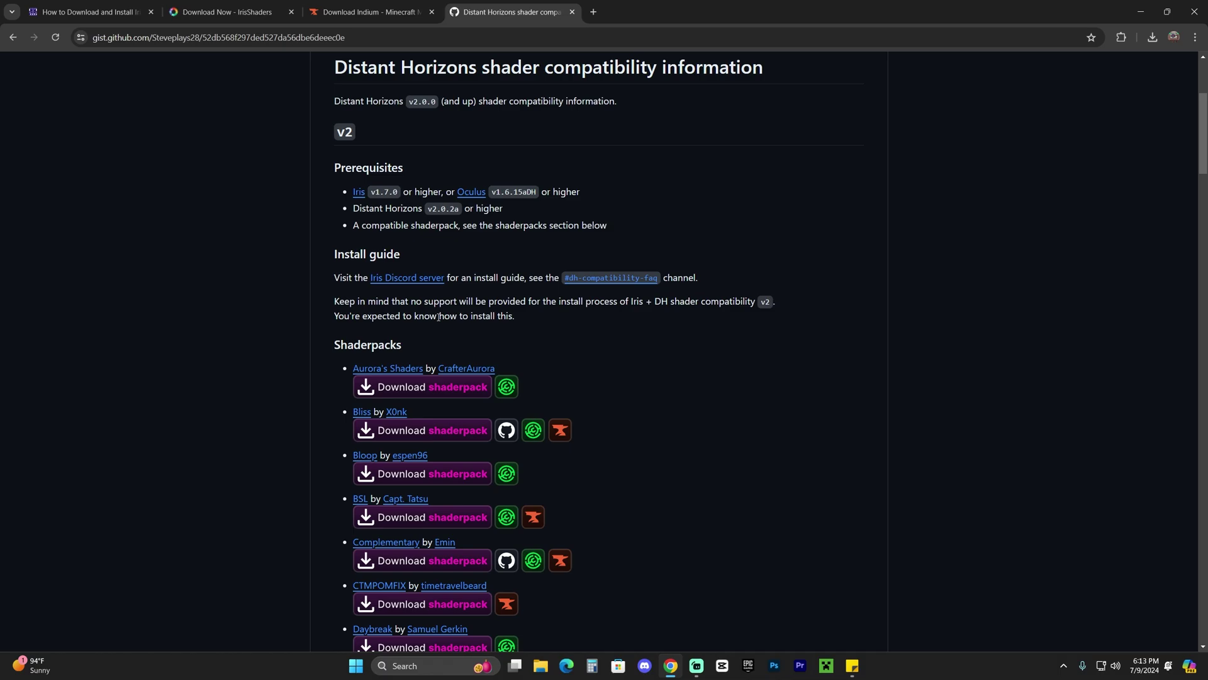
pyautogui.scroll(-3, 539, 280)
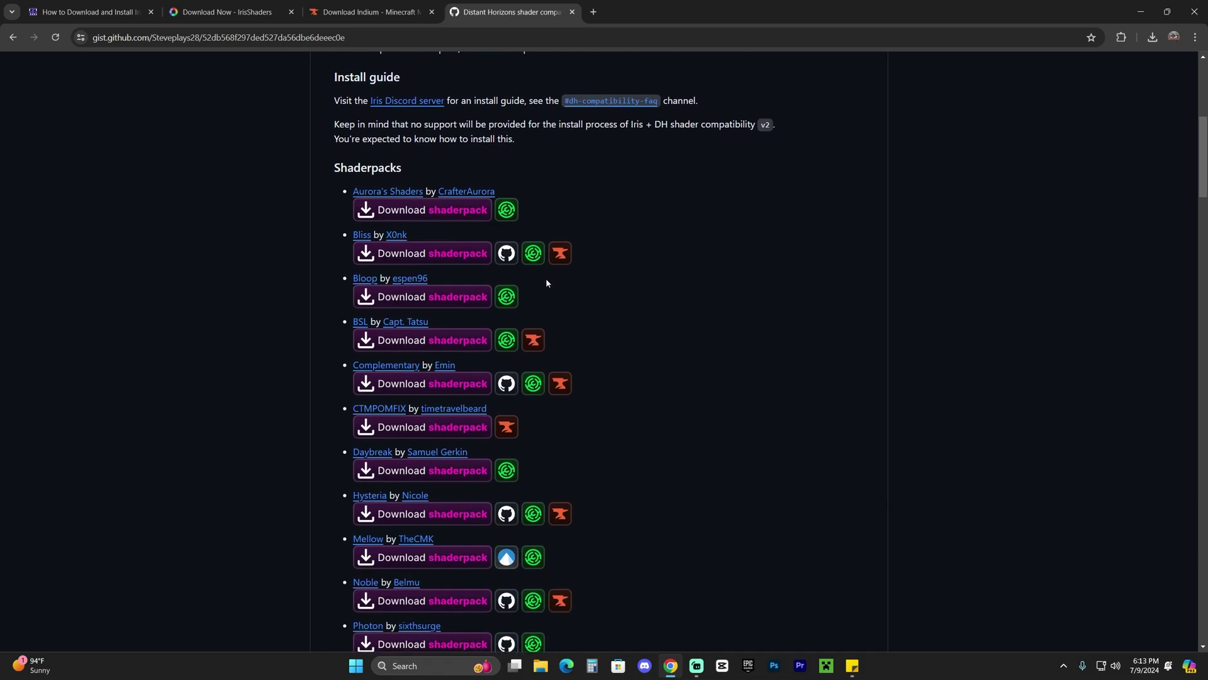
pyautogui.scroll(-3, 406, 306)
pyautogui.scroll(-3, 638, 325)
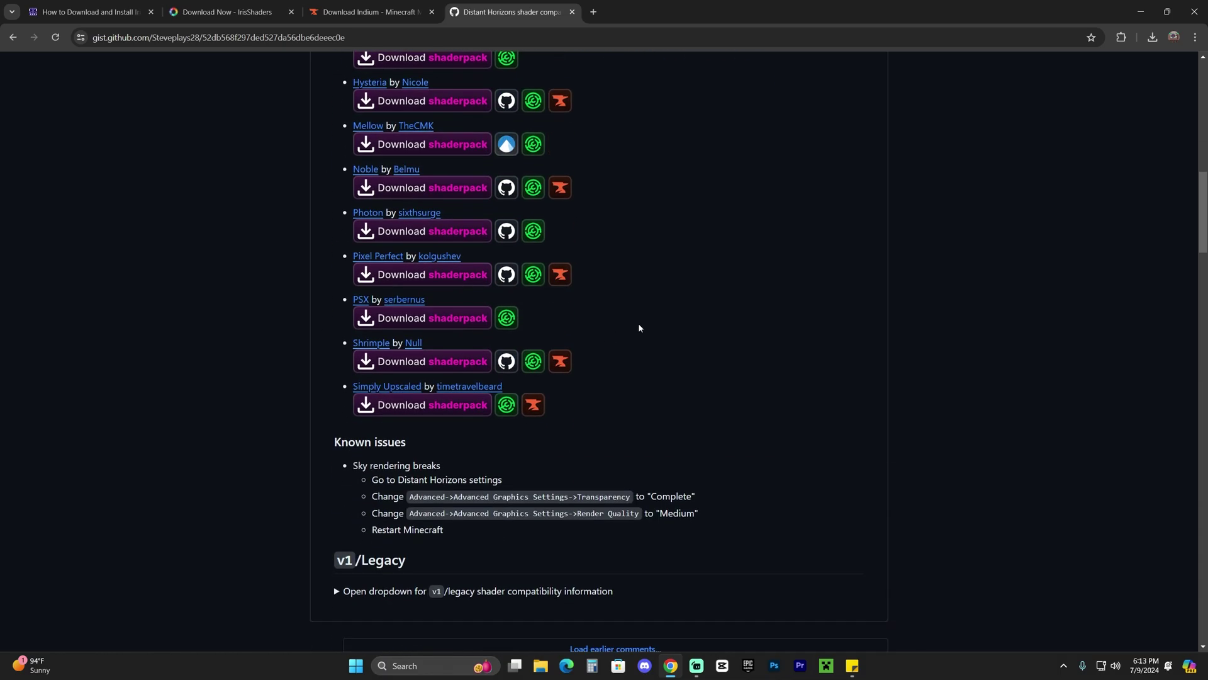
pyautogui.scroll(5, 628, 356)
pyautogui.scroll(2, 585, 324)
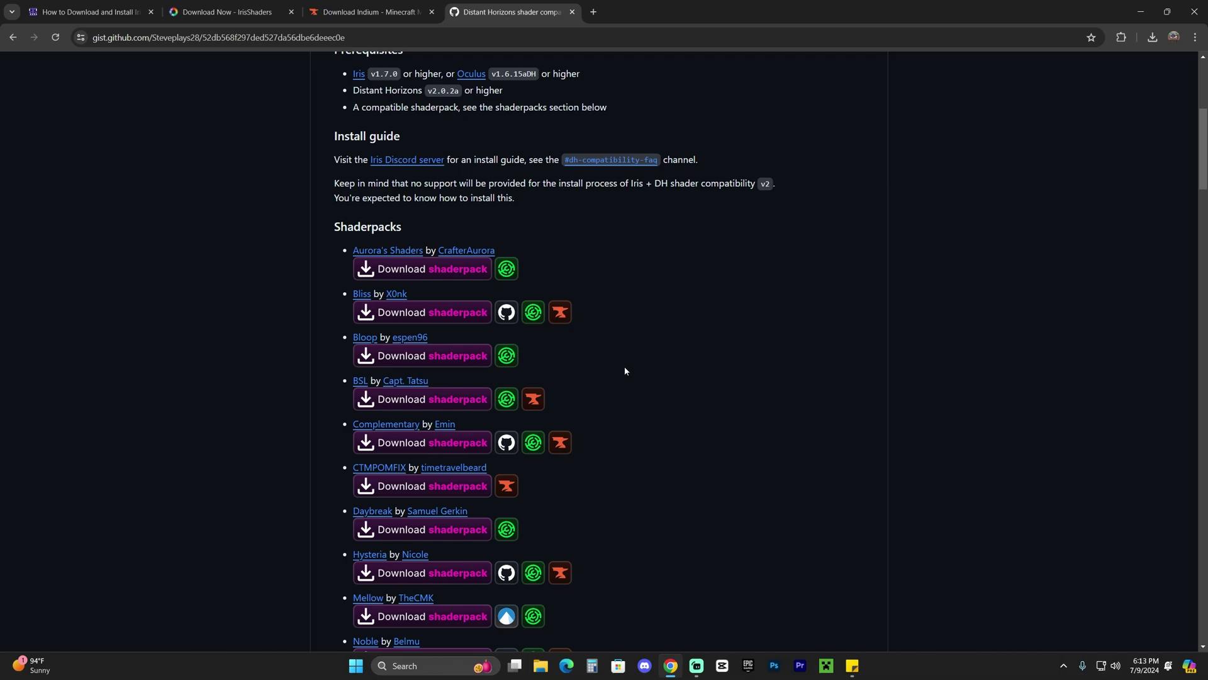
pyautogui.scroll(-1, 625, 370)
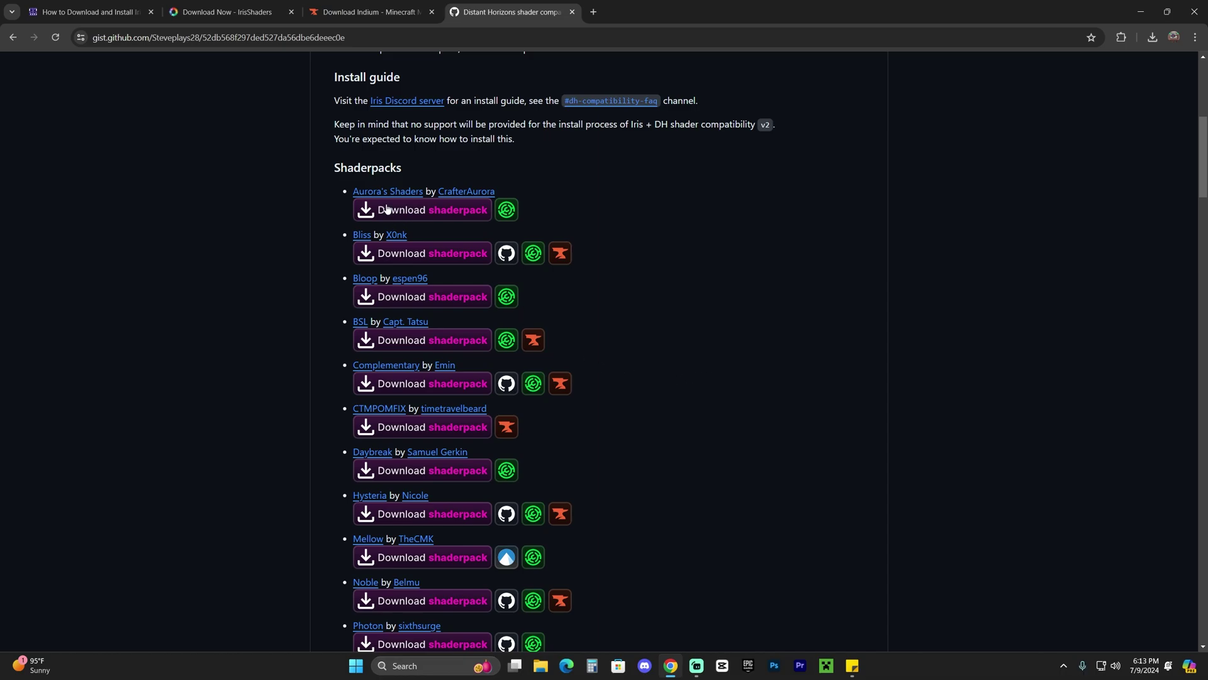
pyautogui.scroll(-3, 434, 352)
pyautogui.scroll(-1, 438, 522)
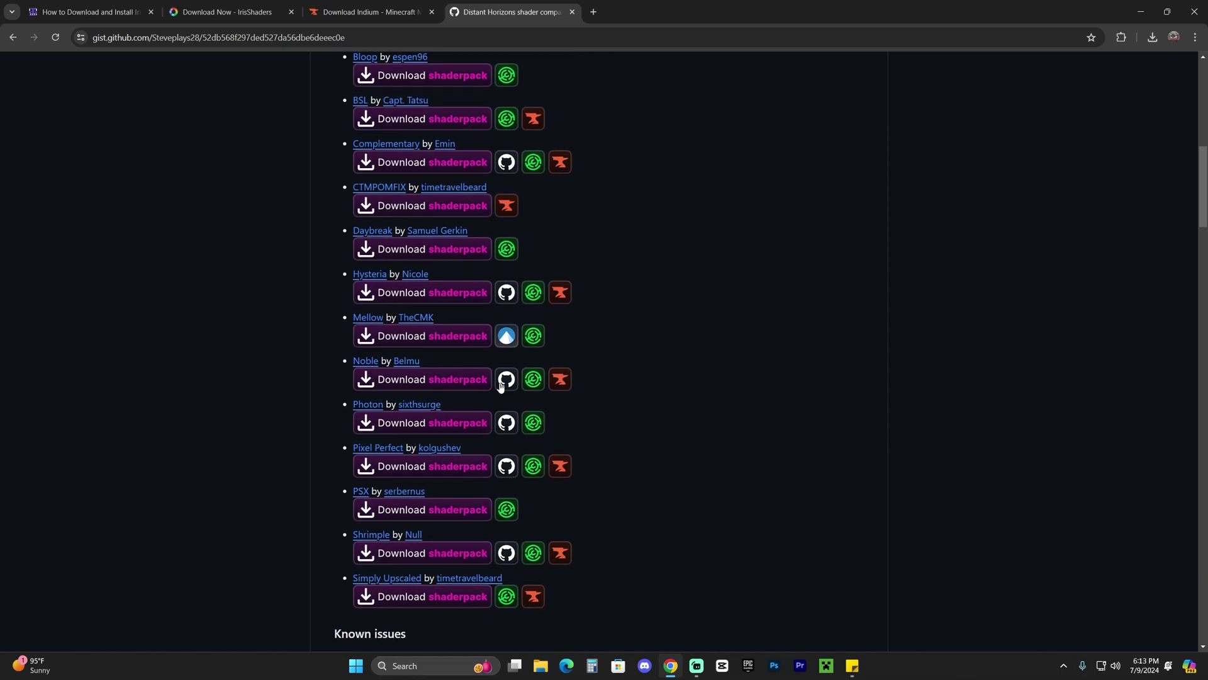
pyautogui.scroll(3, 660, 380)
pyautogui.scroll(1, 663, 384)
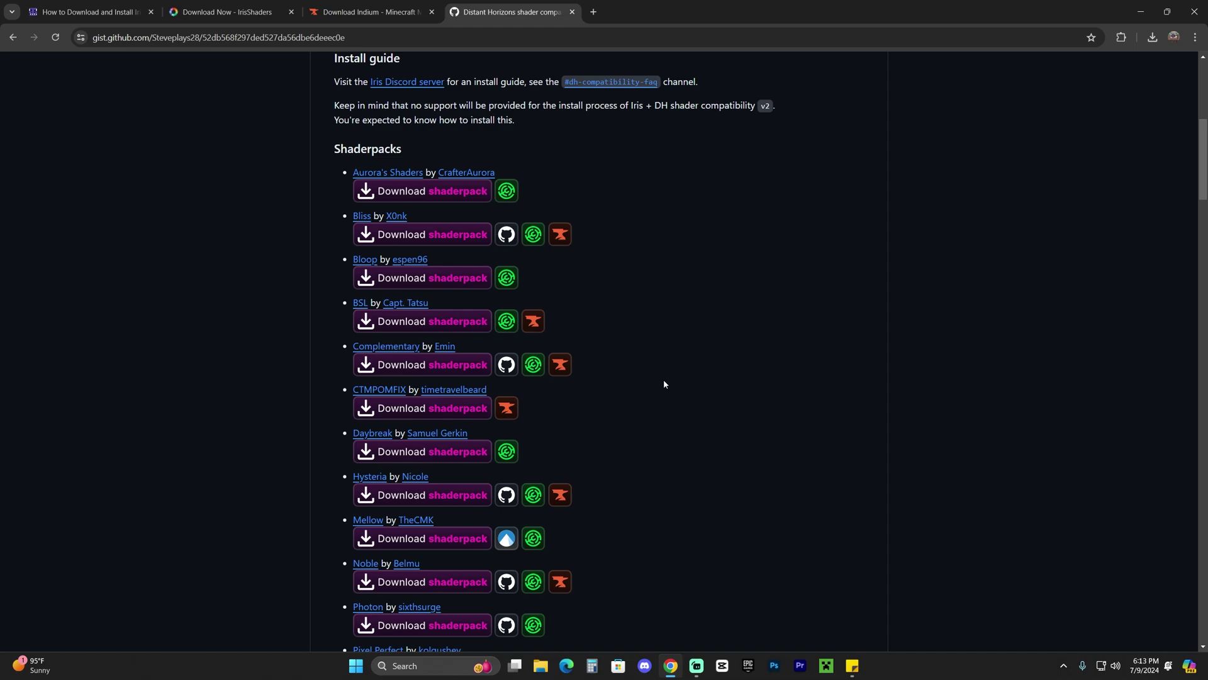
pyautogui.scroll(-1, 658, 383)
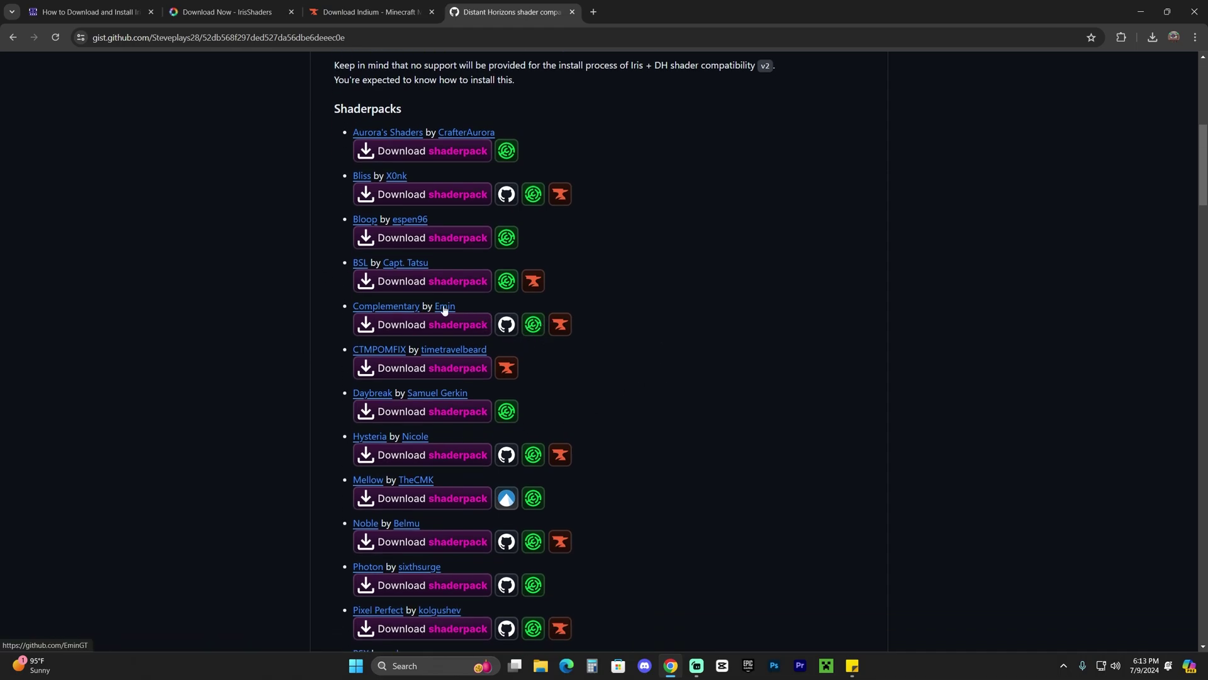
pyautogui.scroll(-1, 415, 271)
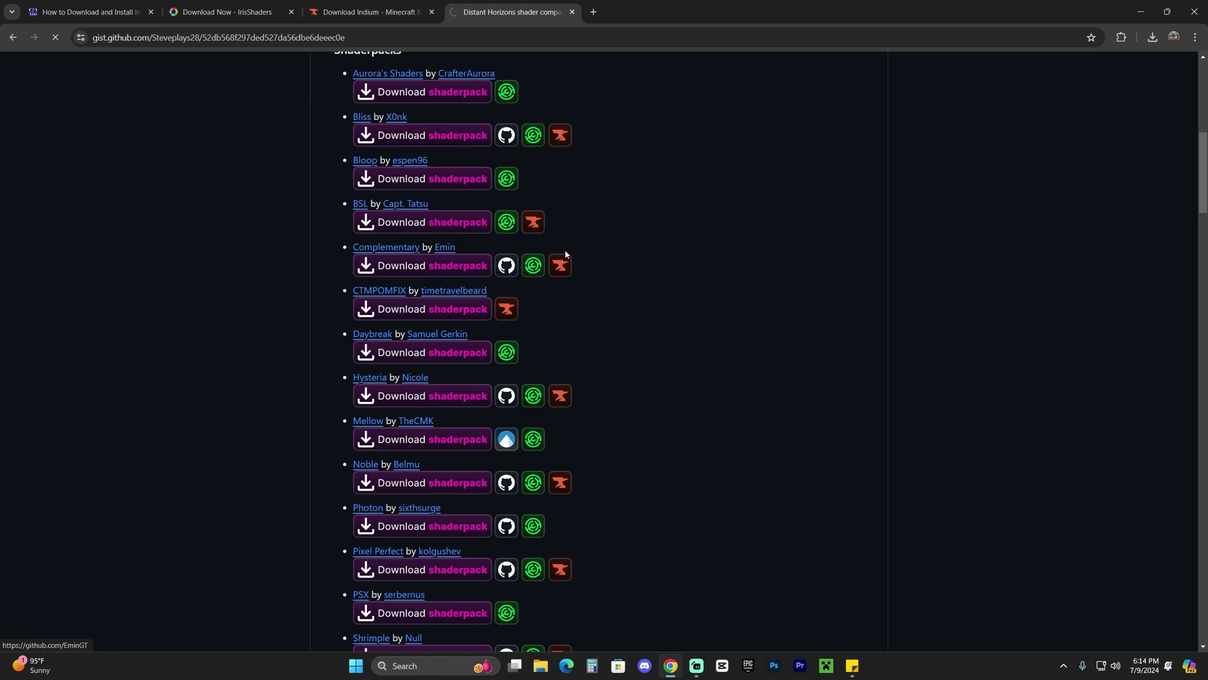
# Confirm ComplementaryReimagined-main.zip (446 KB) has finished downloading
pyautogui.click(1152, 37)
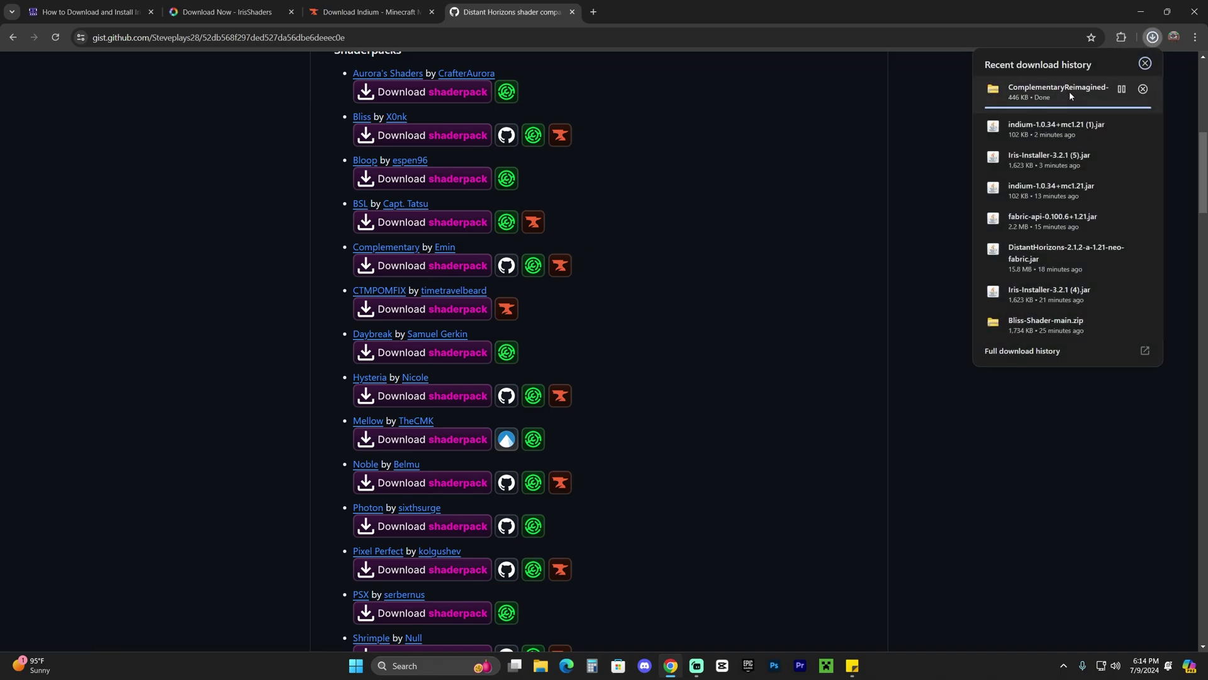
pyautogui.click(1153, 38)
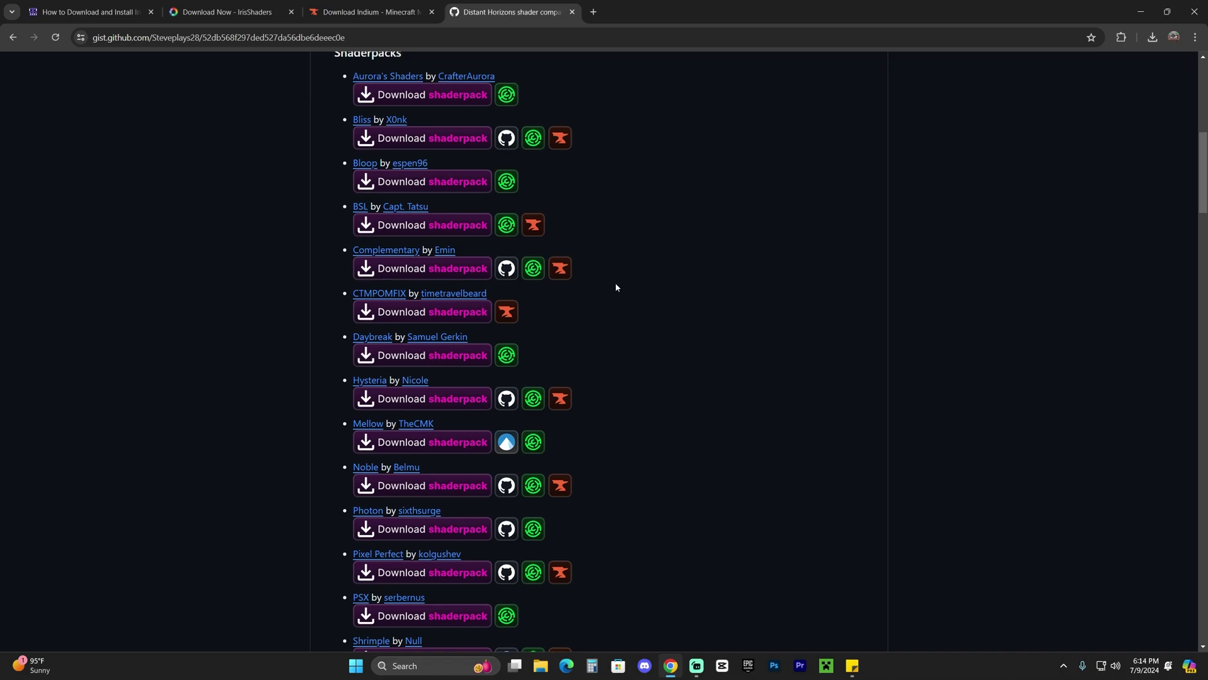
pyautogui.scroll(8, 790, 261)
# Drag the Complementary zip, Indium jar and Iris installer jar from Chrome's downloads onto the desktop
pyautogui.doubleClick(902, 5)
pyautogui.click(679, 168)
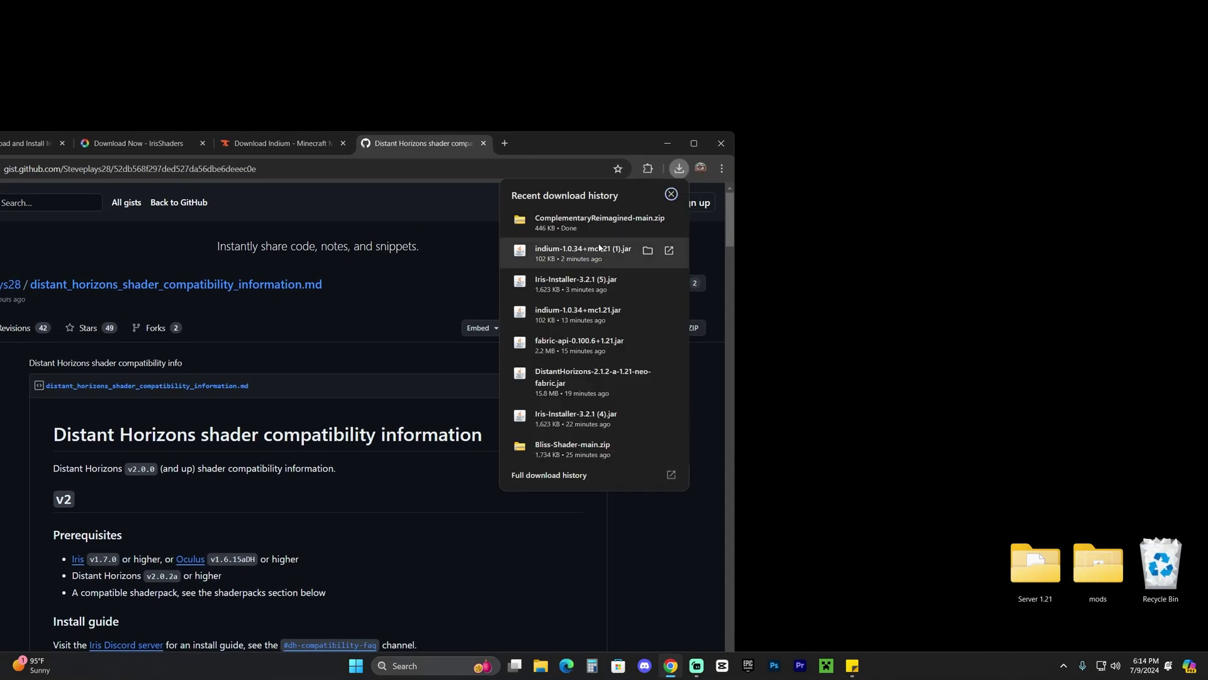
pyautogui.moveTo(599, 222); pyautogui.dragTo(1002, 165)
pyautogui.moveTo(582, 252); pyautogui.dragTo(1029, 299)
pyautogui.moveTo(720, 298); pyautogui.dragTo(973, 214)
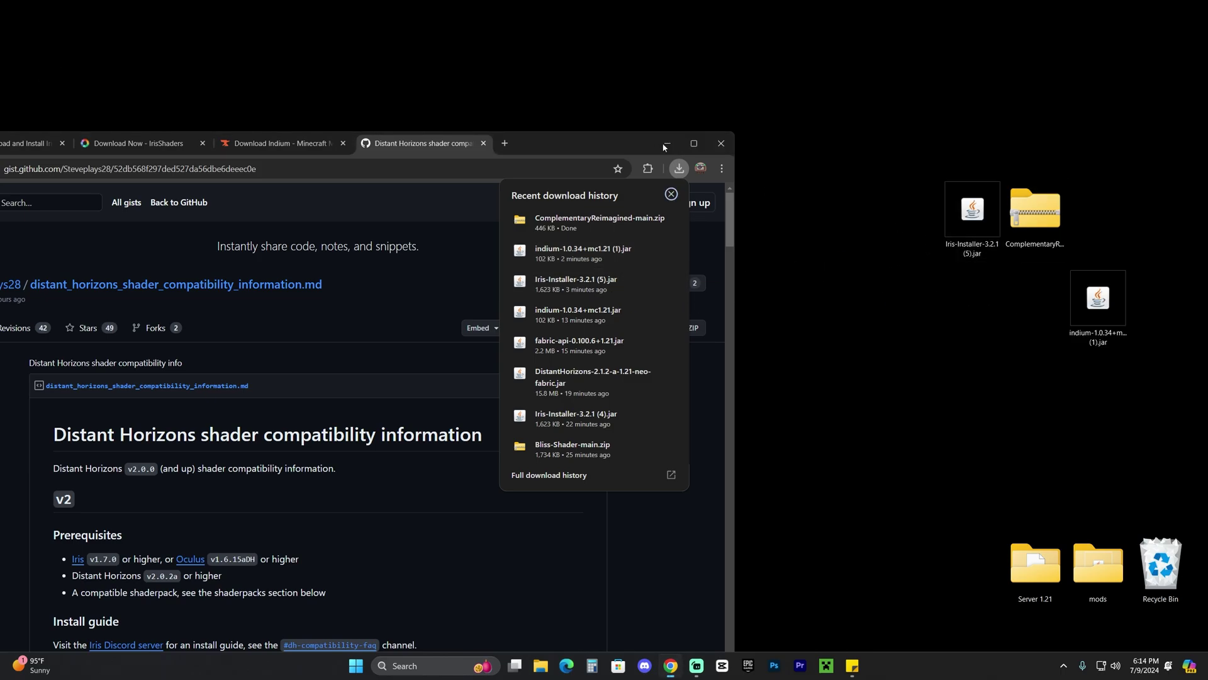
# Arrange the three files near the desktop centre, with the zip above the two jars
pyautogui.click(668, 142)
pyautogui.moveTo(916, 171); pyautogui.dragTo(1127, 333)
pyautogui.moveTo(1036, 211); pyautogui.dragTo(659, 211)
pyautogui.click(749, 233)
pyautogui.moveTo(723, 302); pyautogui.dragTo(722, 211)
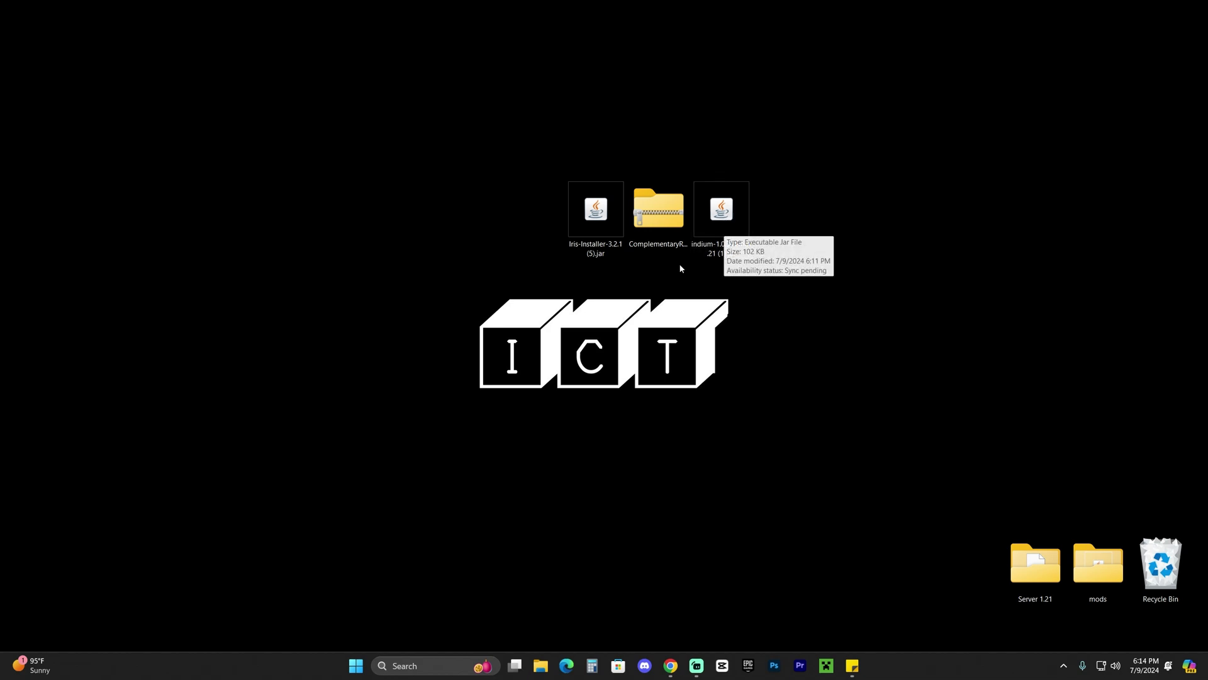
pyautogui.click(662, 234)
pyautogui.moveTo(669, 233); pyautogui.dragTo(669, 142)
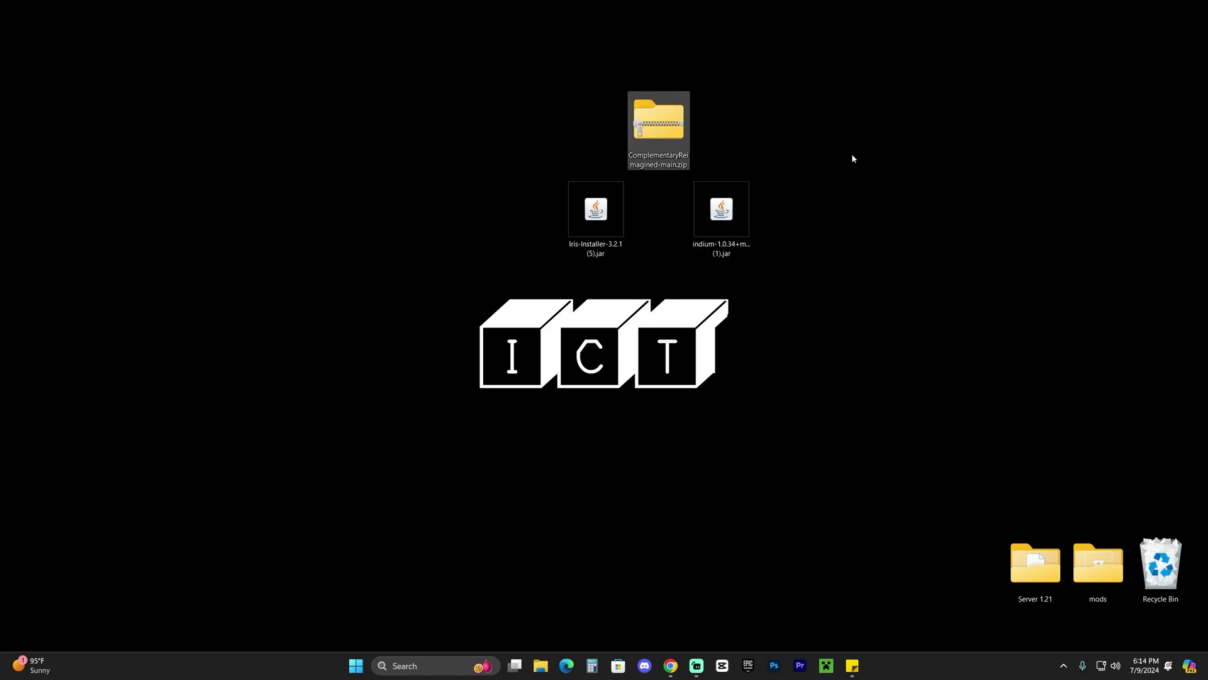
pyautogui.moveTo(596, 217); pyautogui.dragTo(659, 217)
pyautogui.click(896, 248)
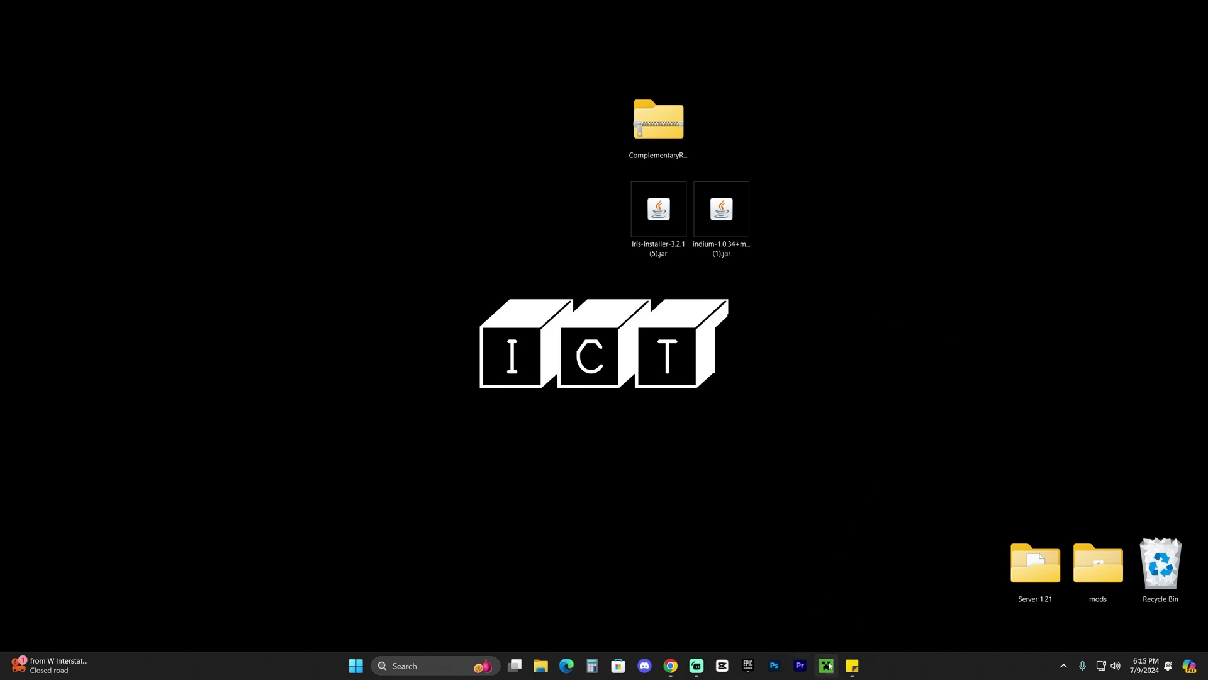
# Run the Iris installer with Java, install Iris + Fabric for 1.21, and accept updating the mods folder
pyautogui.click(665, 214)
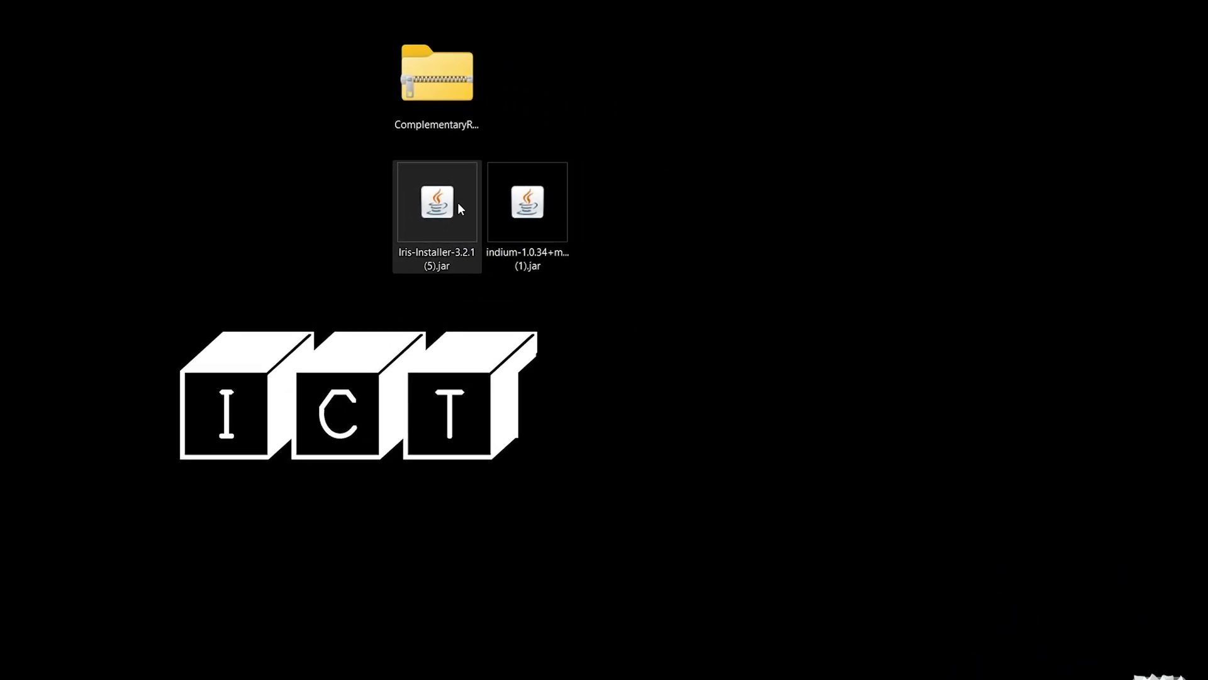
pyautogui.rightClick(665, 214)
pyautogui.moveTo(737, 276)
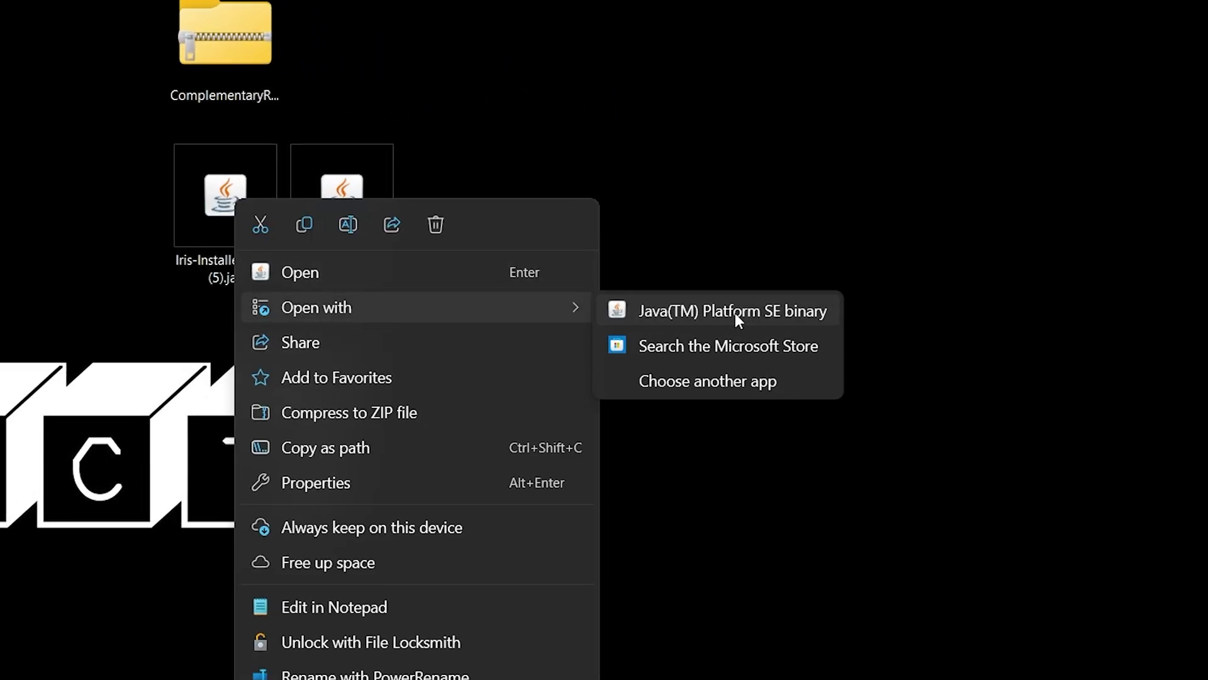
pyautogui.click(668, 315)
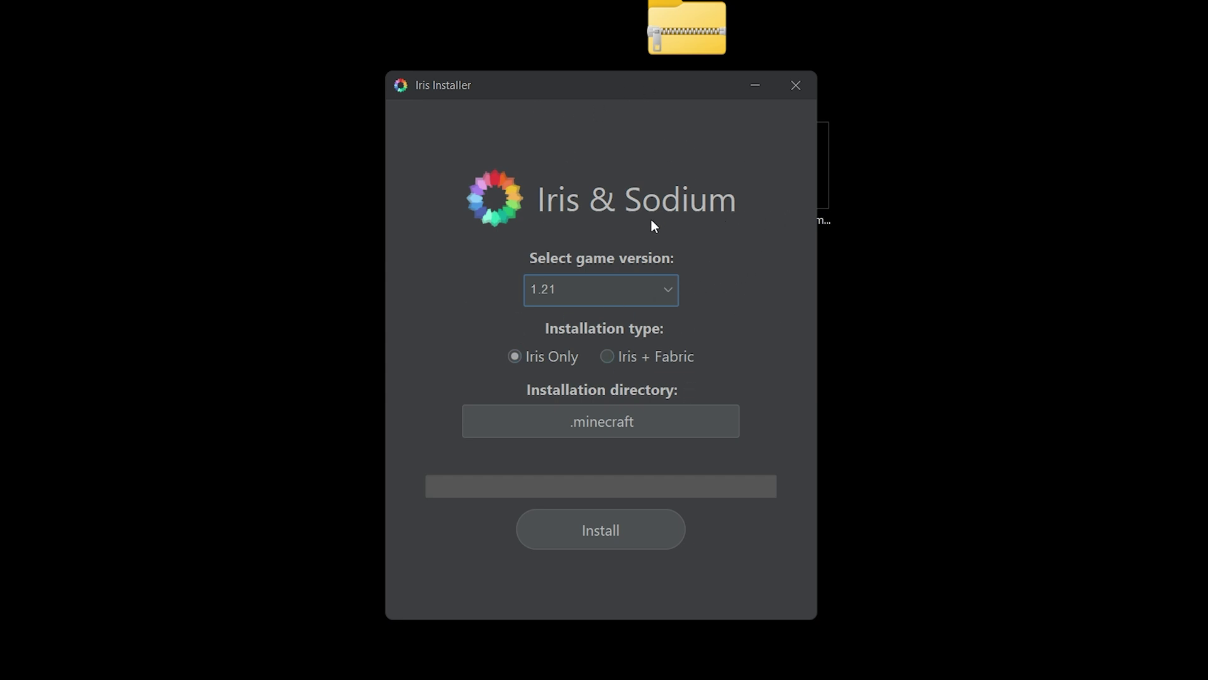
pyautogui.click(610, 357)
pyautogui.click(625, 535)
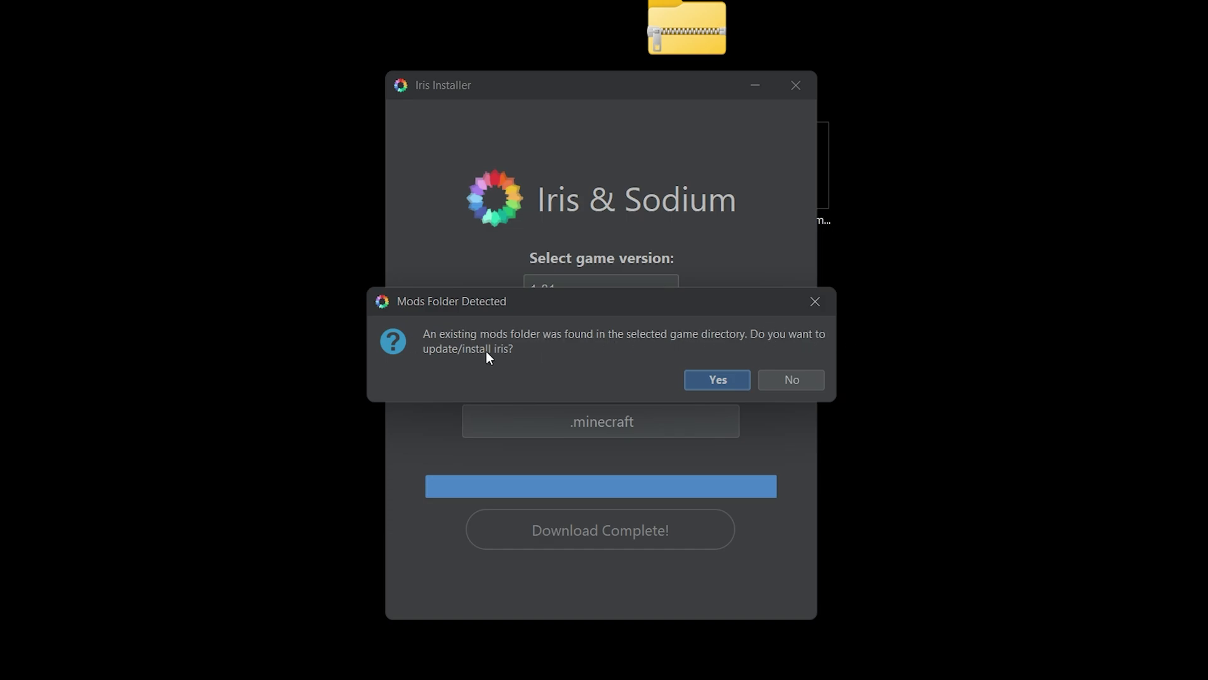
pyautogui.click(733, 382)
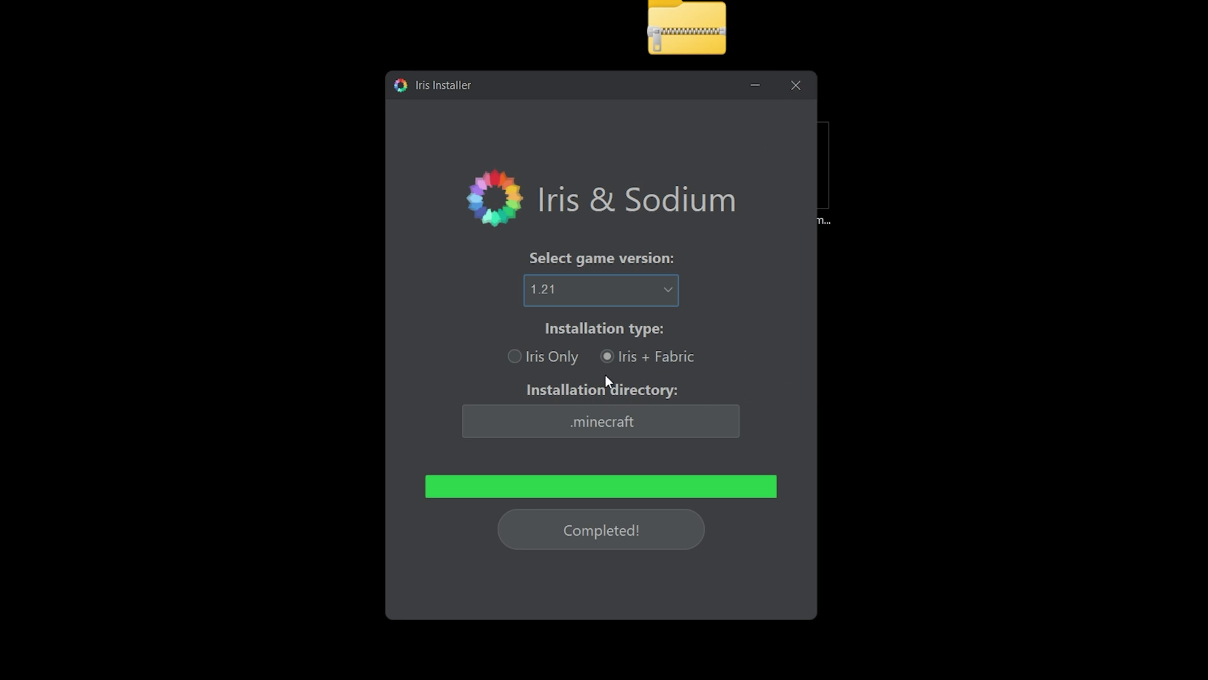
pyautogui.click(799, 83)
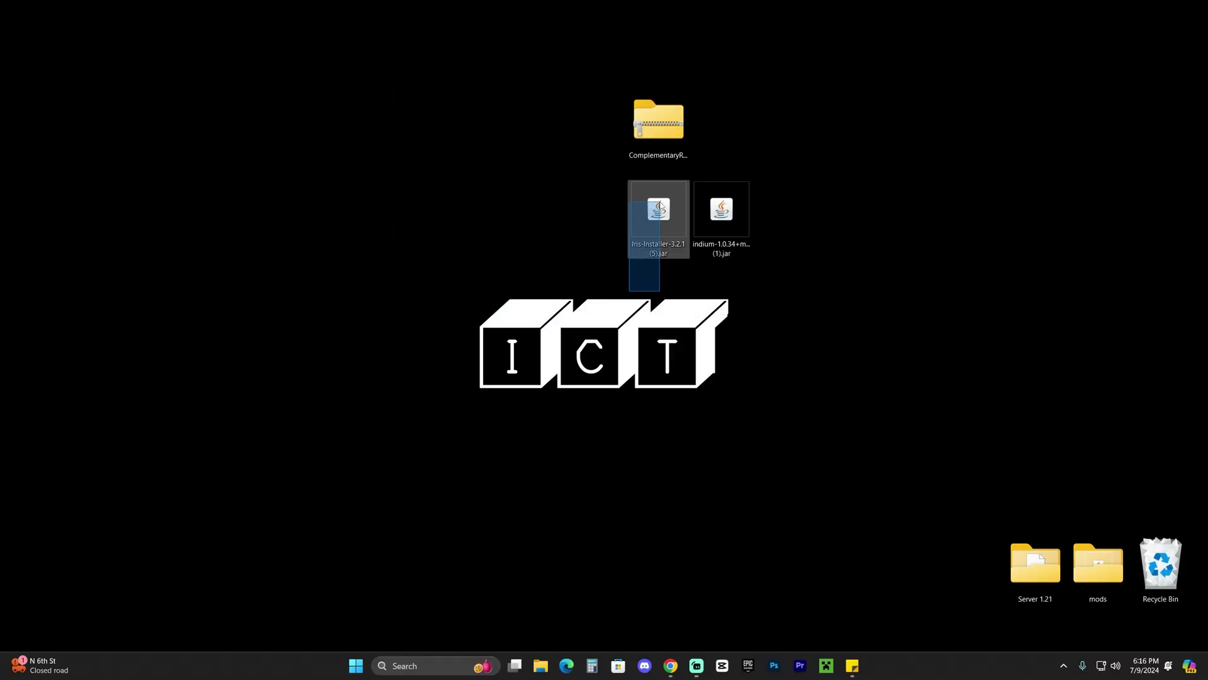
# Delete the Iris installer jar from the desktop and shift the Indium jar to the right
pyautogui.moveTo(703, 210); pyautogui.dragTo(842, 437)
pyautogui.moveTo(759, 384); pyautogui.dragTo(810, 396)
pyautogui.moveTo(931, 307); pyautogui.dragTo(799, 398)
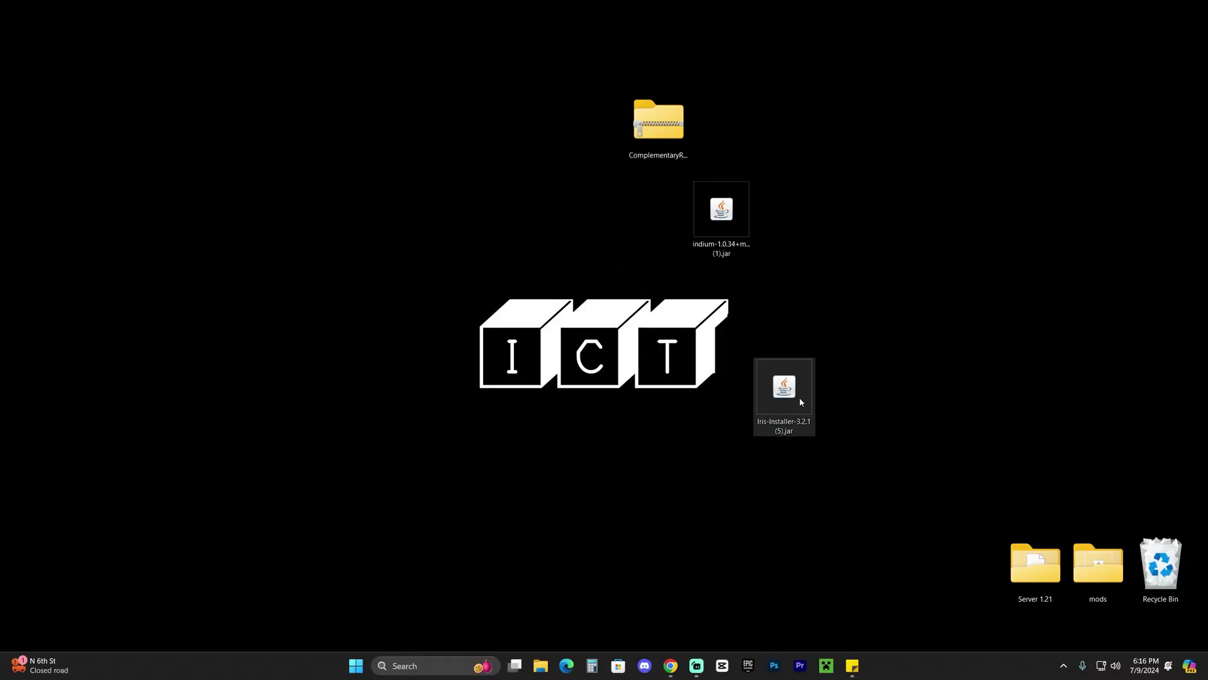
pyautogui.press('Delete')
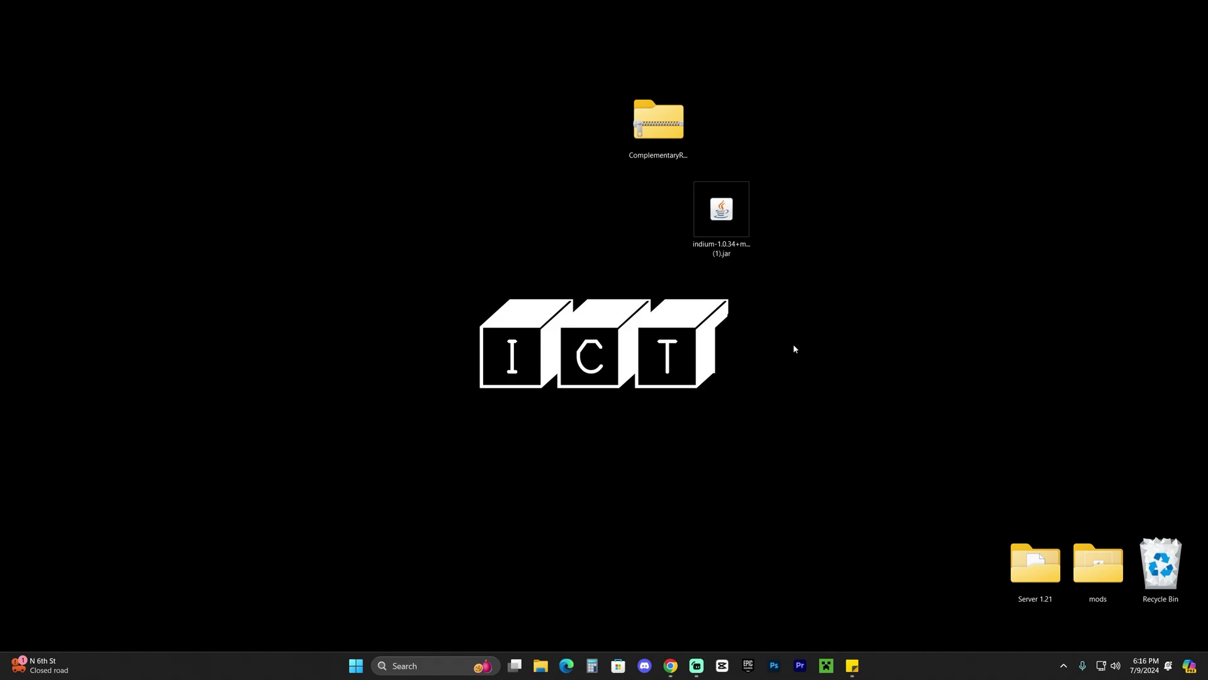
pyautogui.moveTo(738, 237); pyautogui.dragTo(863, 238)
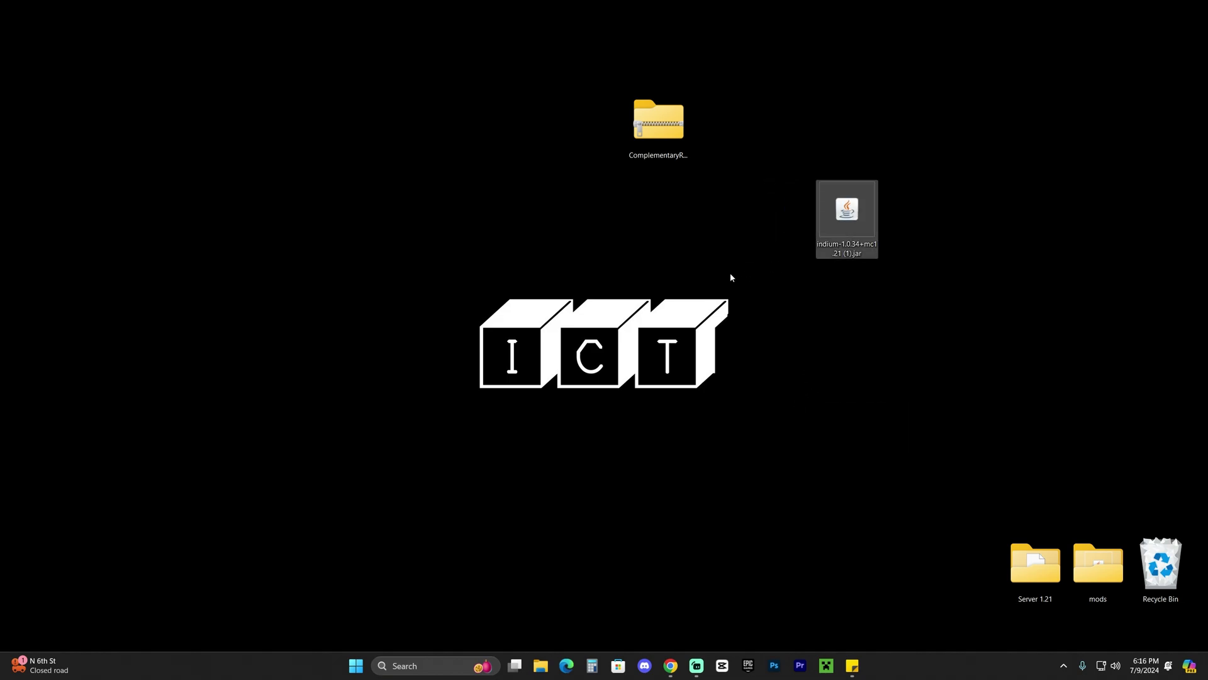
pyautogui.click(966, 265)
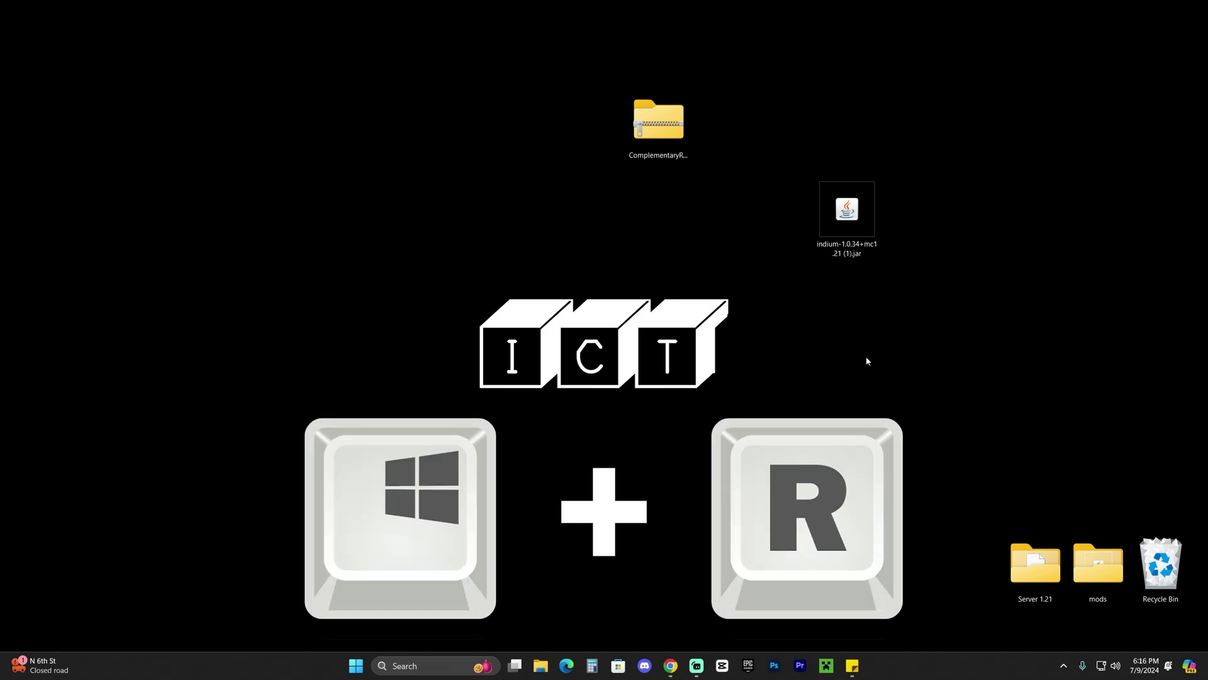
# Run %appdata% from the Run prompt to open the AppData Roaming folder
pyautogui.press('super+r')
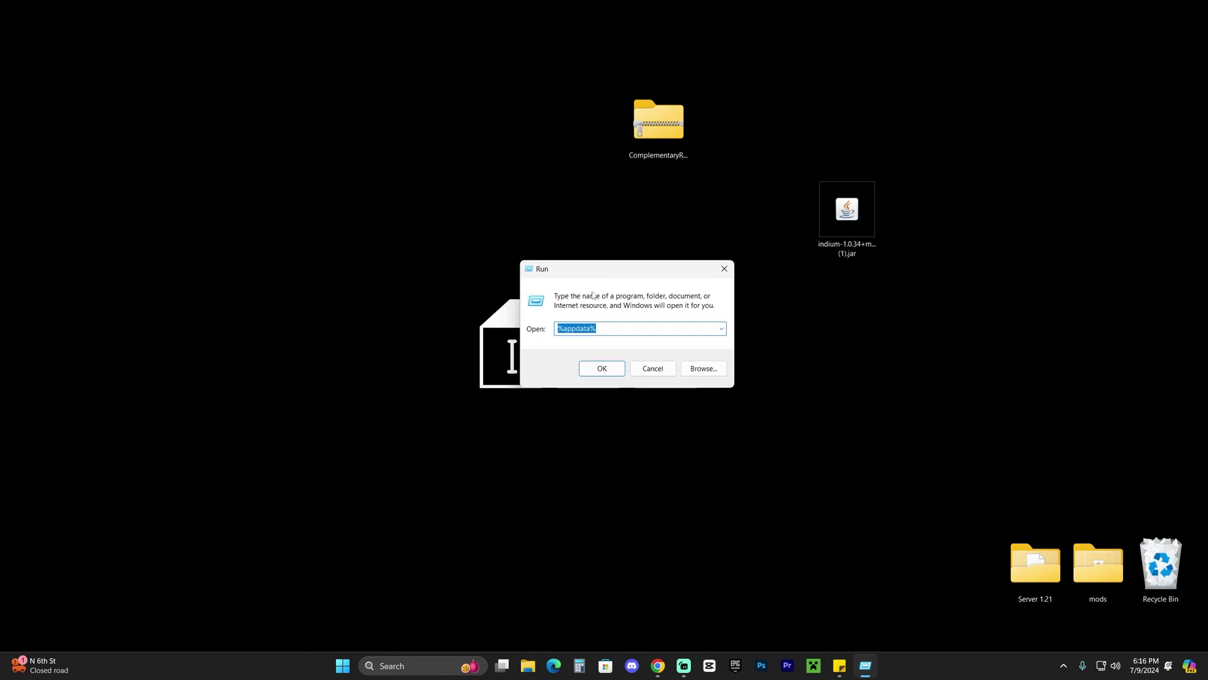
pyautogui.click(563, 328)
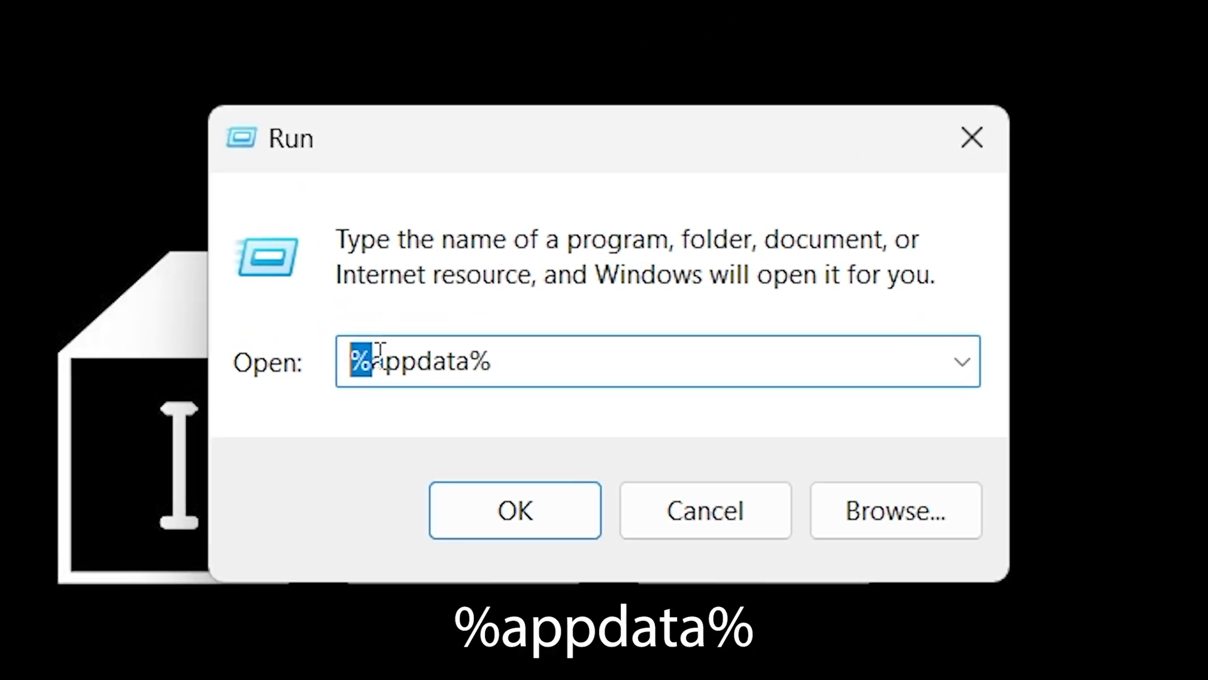
pyautogui.moveTo(563, 328); pyautogui.dragTo(578, 326)
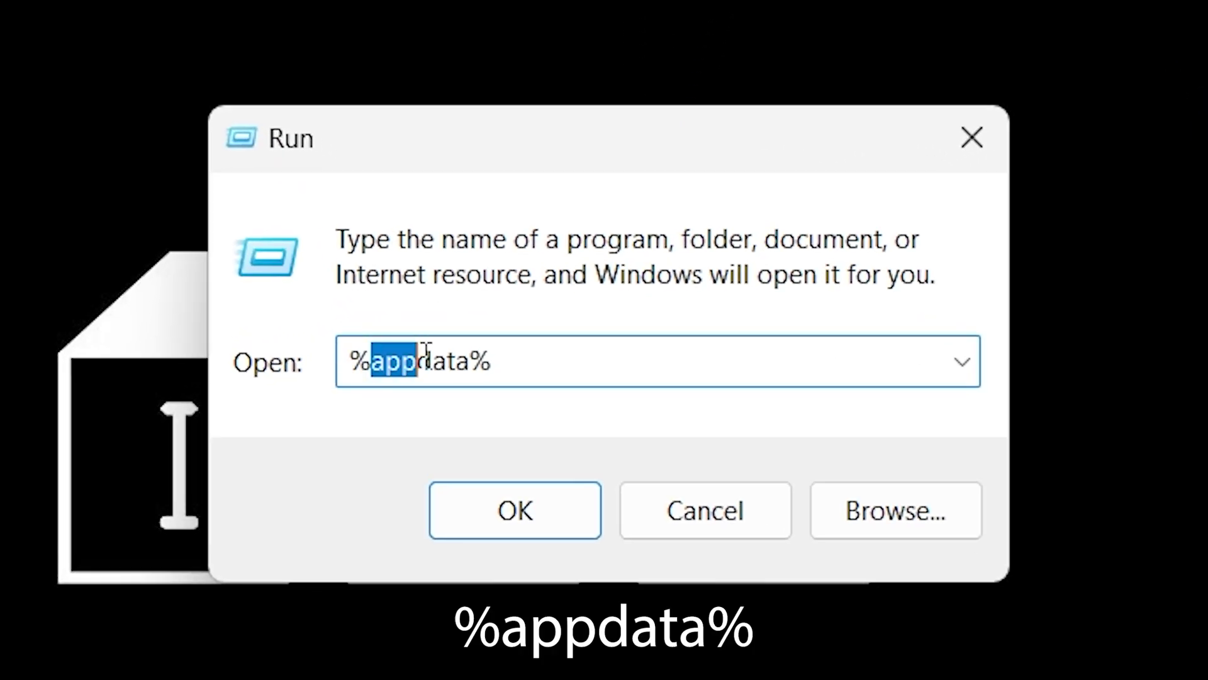
pyautogui.moveTo(426, 349); pyautogui.dragTo(481, 355)
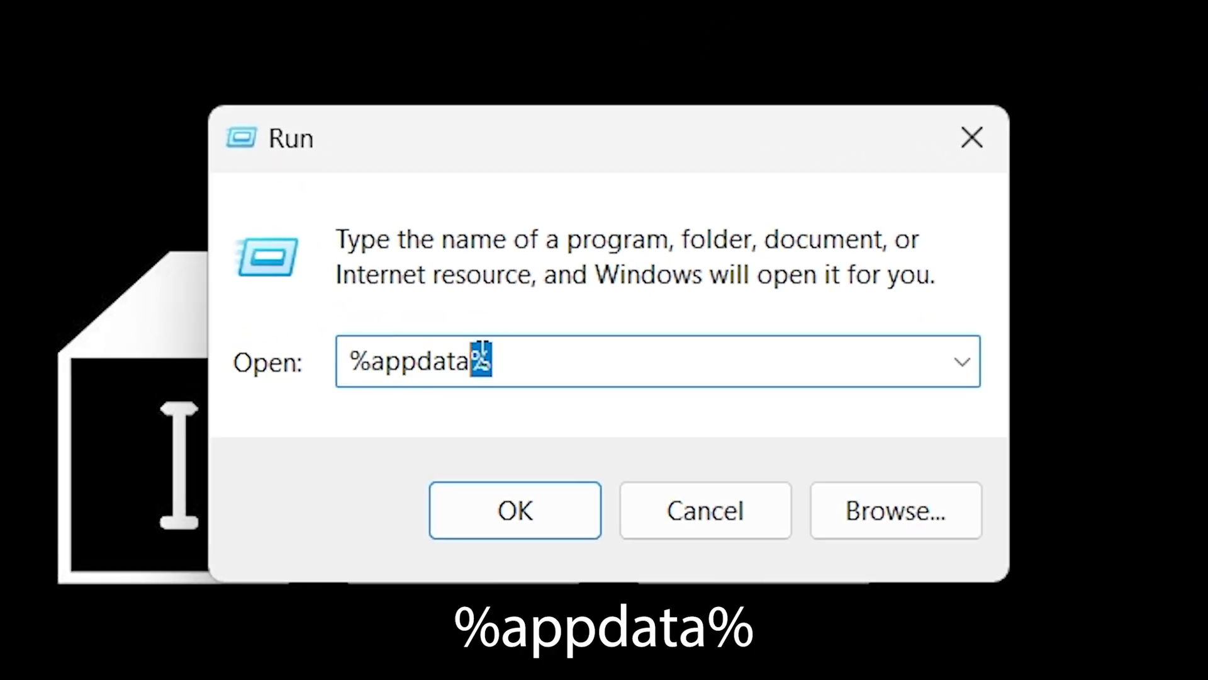
pyautogui.click(482, 354)
pyautogui.click(510, 519)
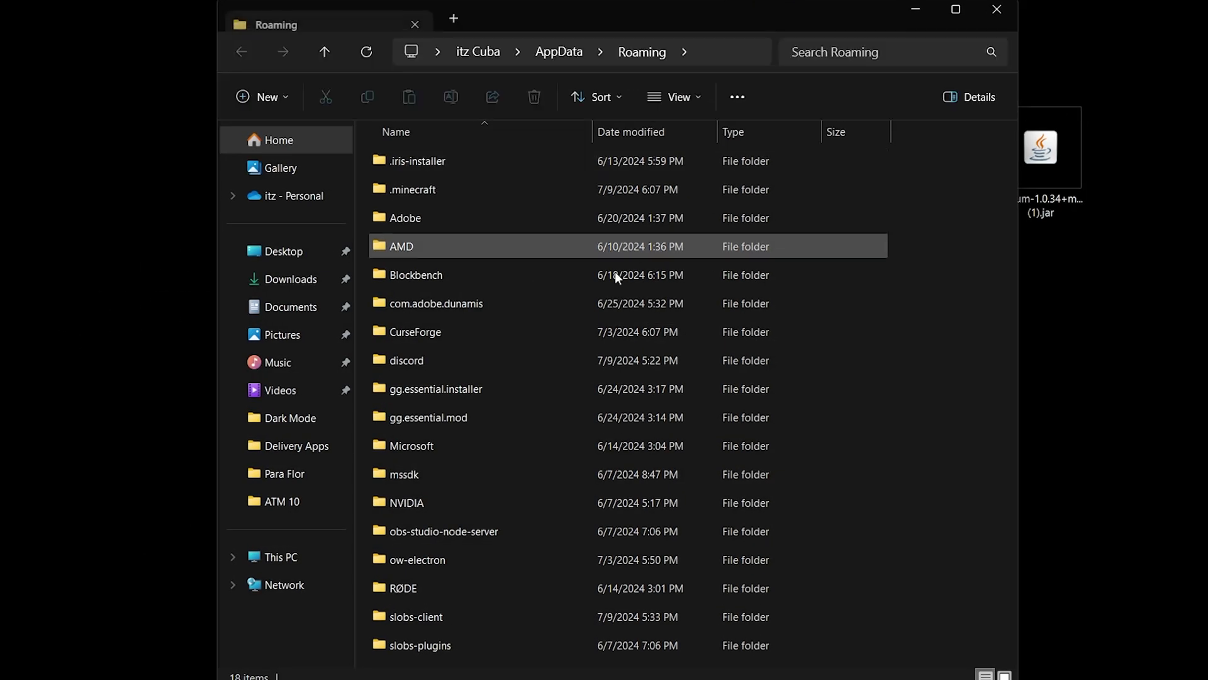
# Open the .minecraft mods folder and select all its mod jars to check them
pyautogui.click(419, 192)
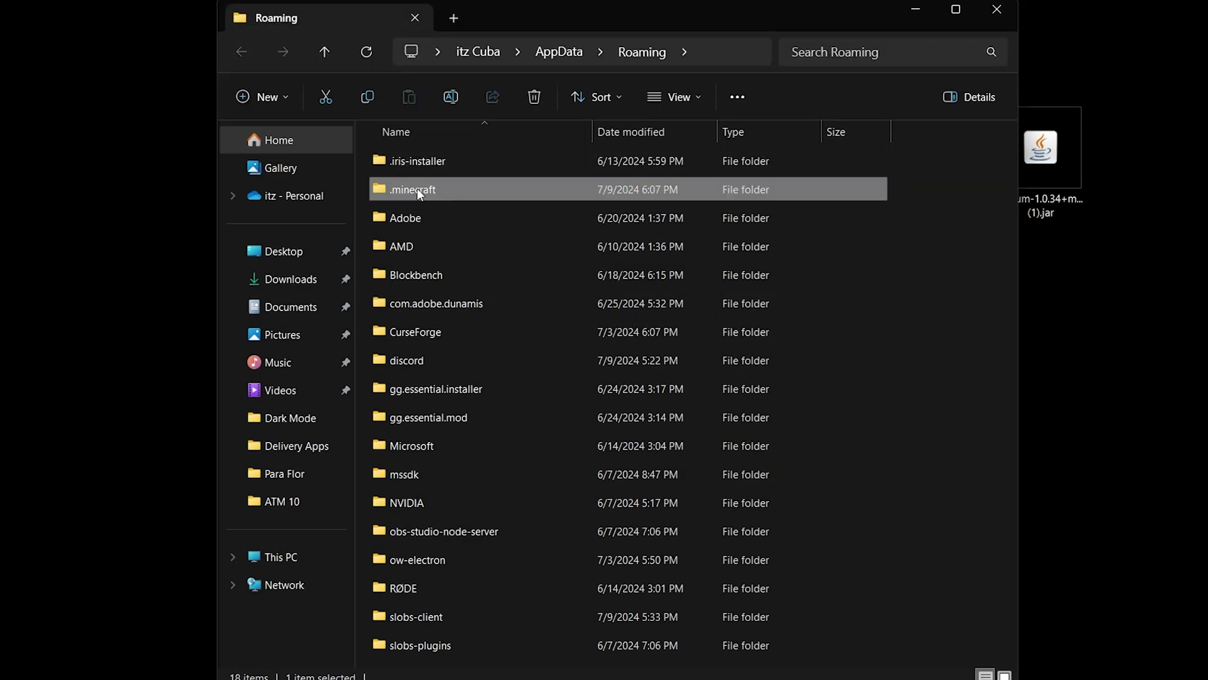
pyautogui.click(860, 186)
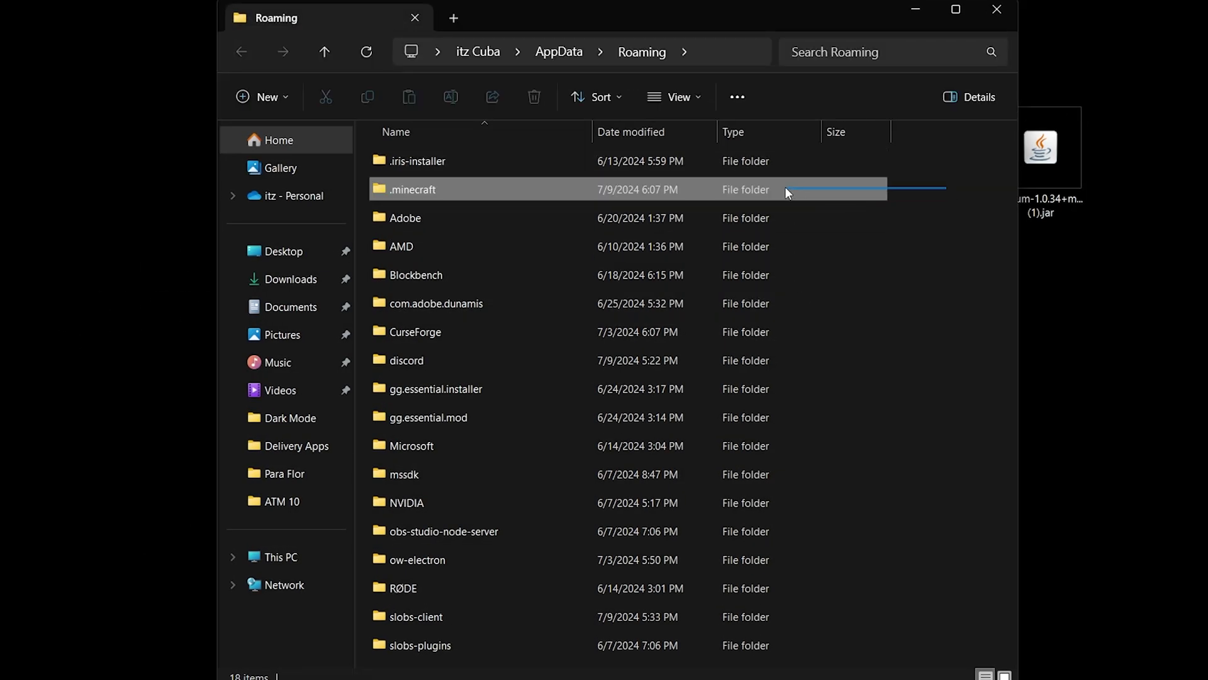
pyautogui.doubleClick(427, 191)
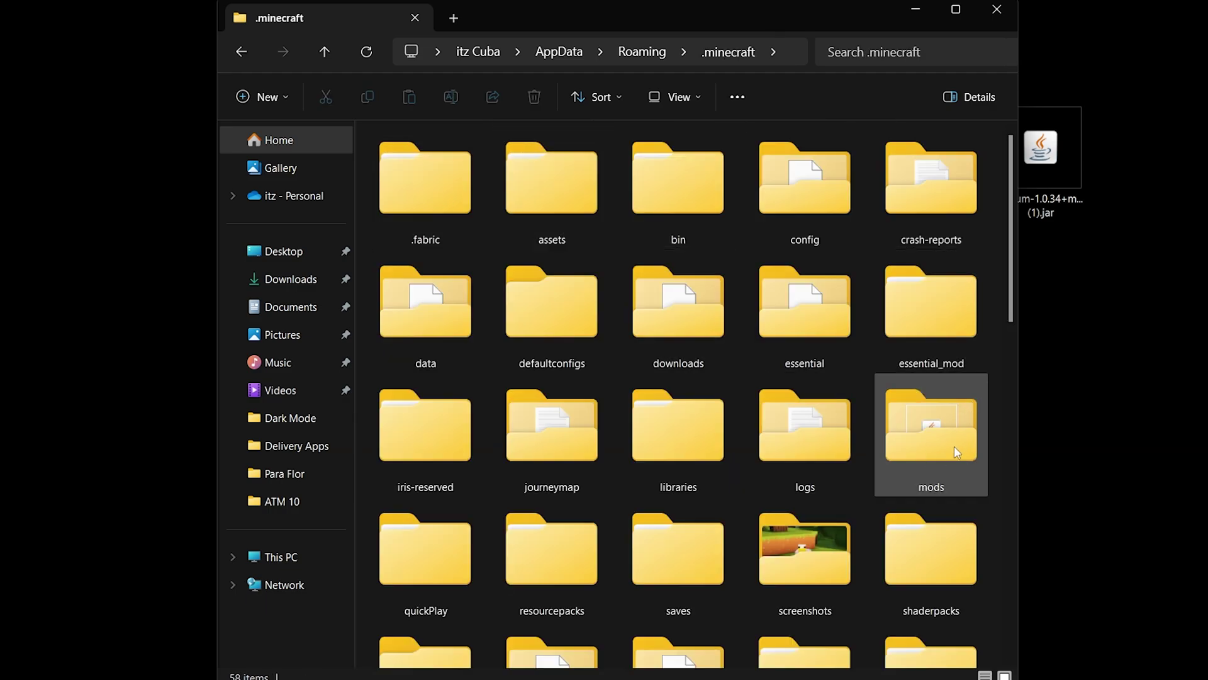
pyautogui.click(952, 441)
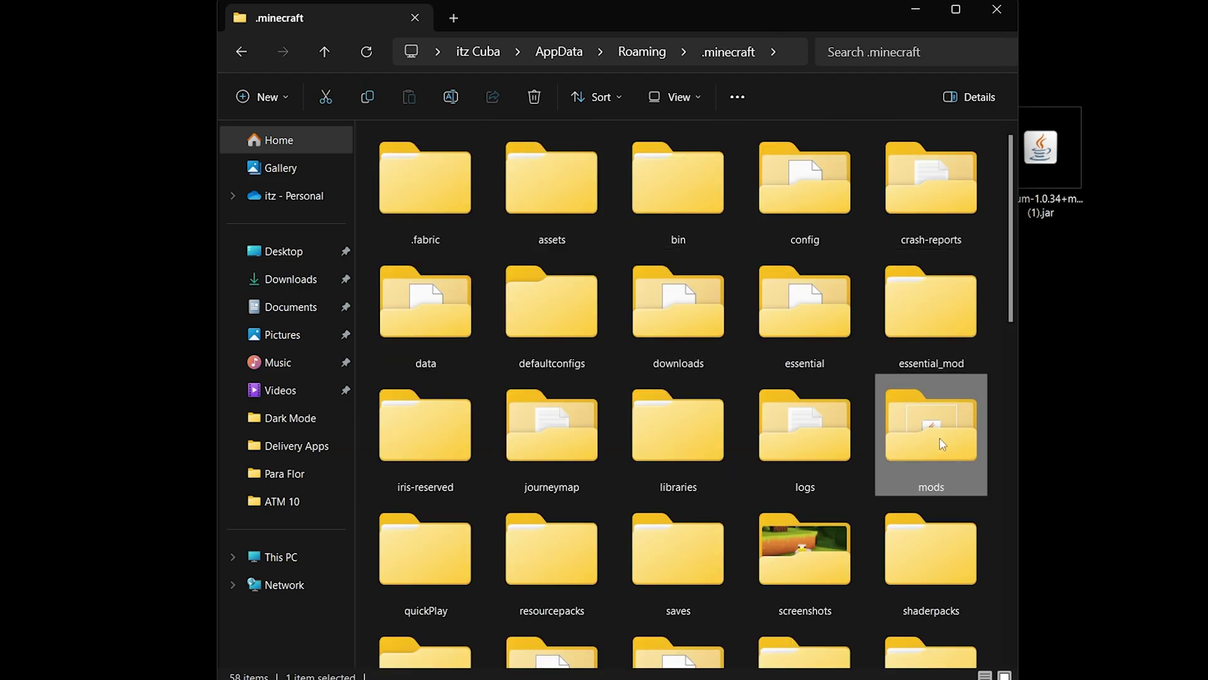
pyautogui.doubleClick(921, 430)
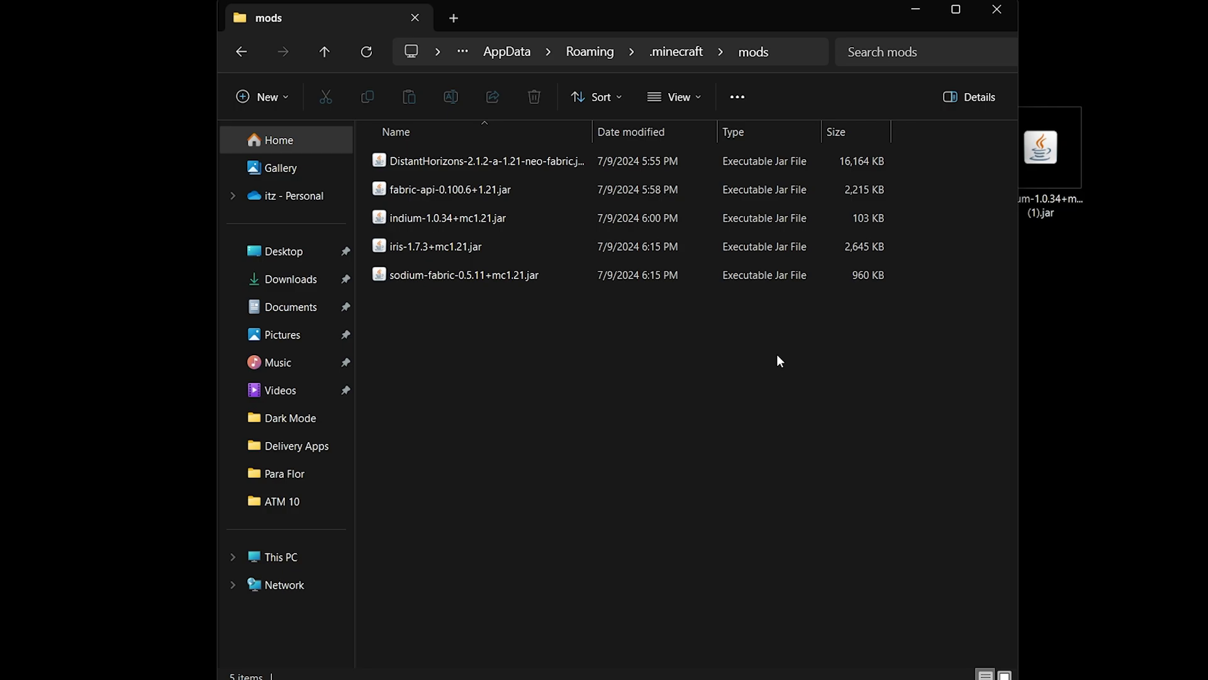
pyautogui.hotkey('ctrl', 'a')
pyautogui.click(651, 352)
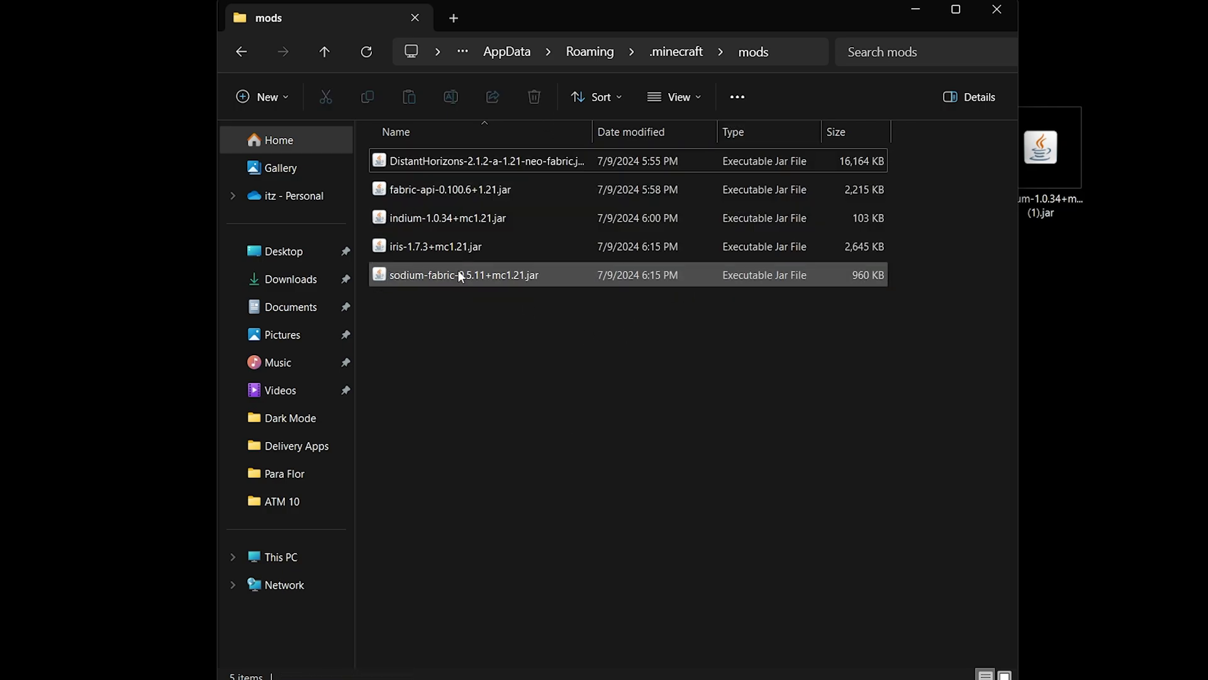
# Replace the old indium-1.0.34+mc1.21.jar in mods with the new Indium jar from the desktop
pyautogui.click(1045, 151)
pyautogui.moveTo(1020, 266); pyautogui.dragTo(982, 267)
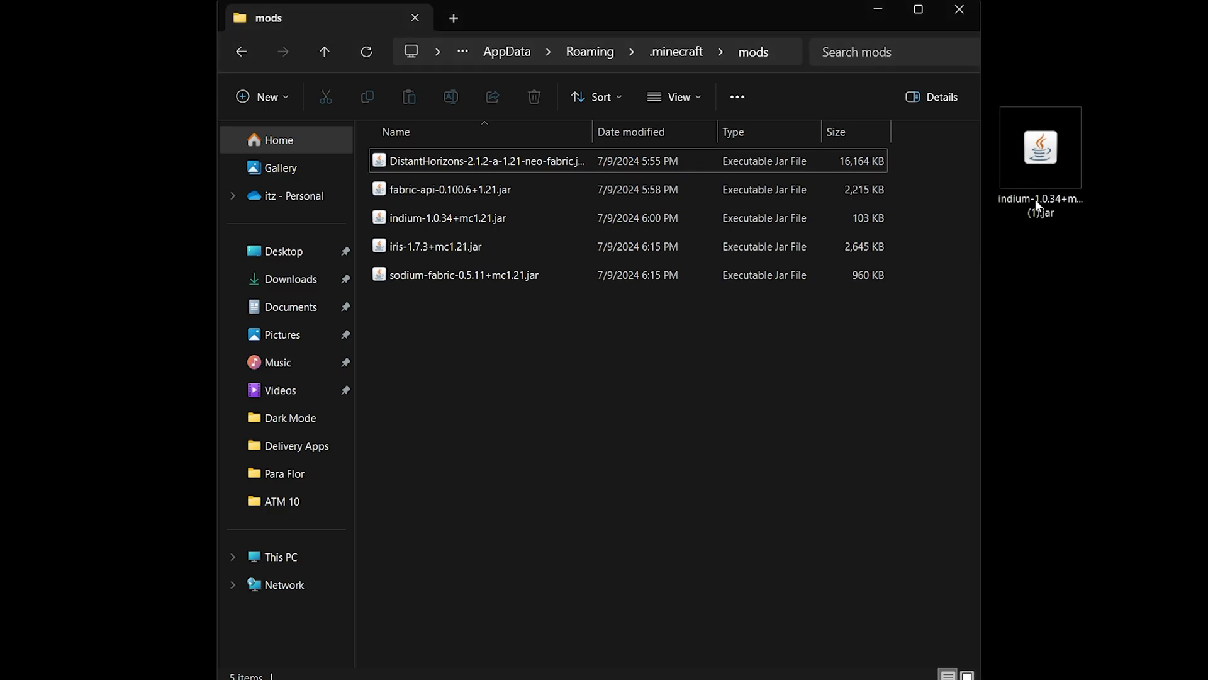
pyautogui.moveTo(1038, 199); pyautogui.dragTo(1133, 202)
pyautogui.click(681, 434)
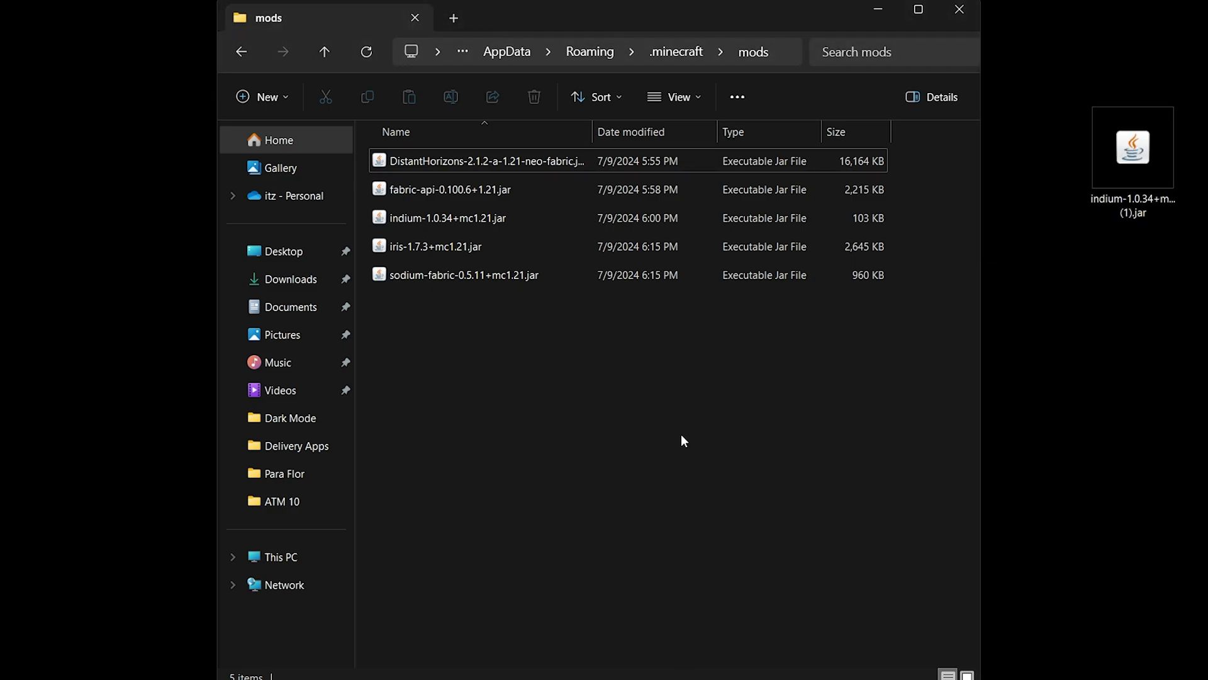
pyautogui.click(489, 221)
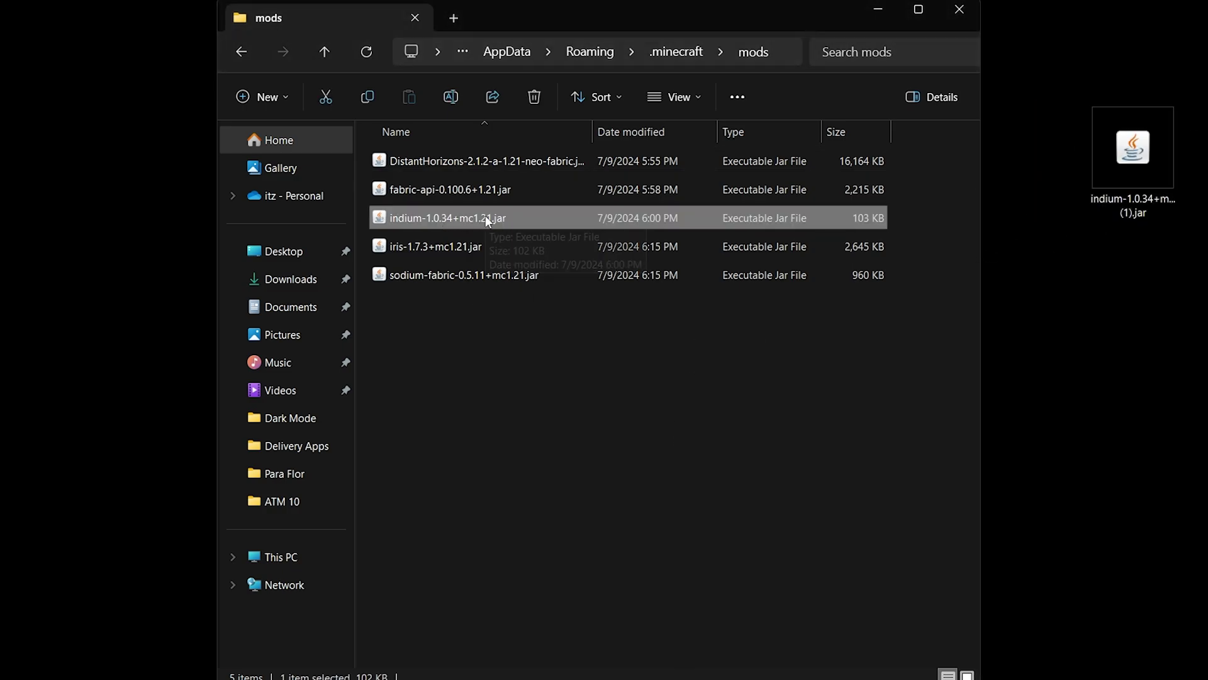
pyautogui.press('Delete')
pyautogui.click(1140, 151)
pyautogui.moveTo(1140, 151); pyautogui.dragTo(534, 154)
pyautogui.click(575, 318)
# Review the DistantHorizons, fabric-api, iris and sodium jars, then close the mods folder
pyautogui.click(496, 165)
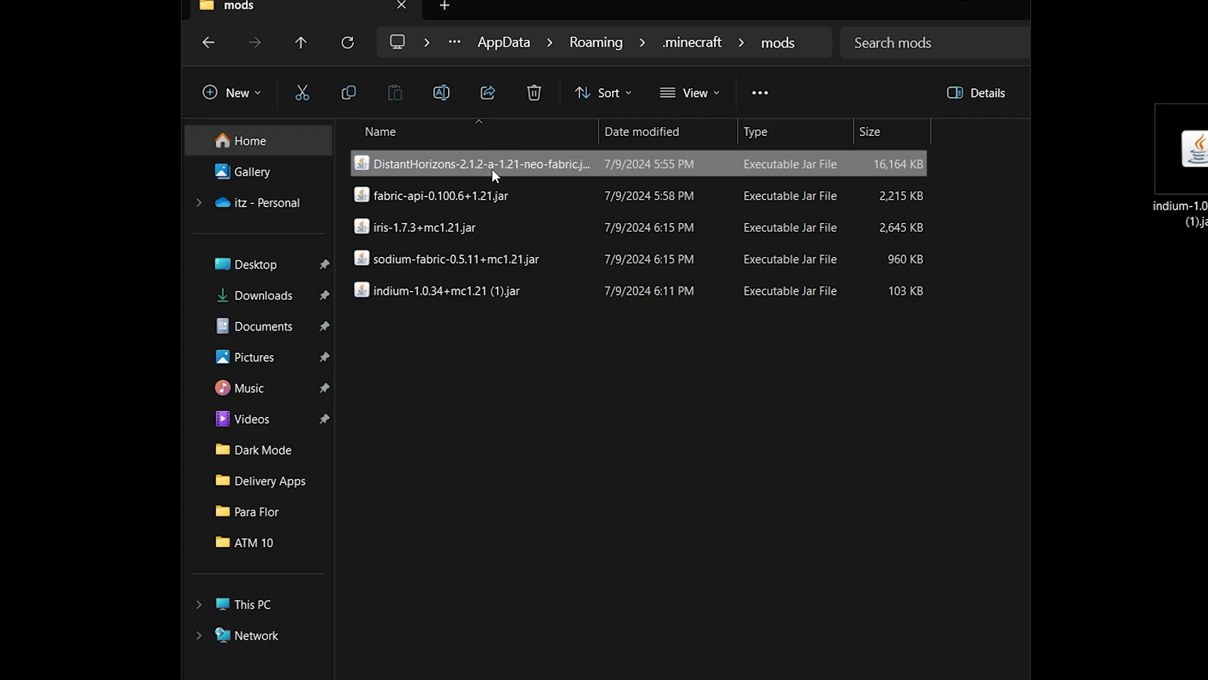
pyautogui.click(427, 198)
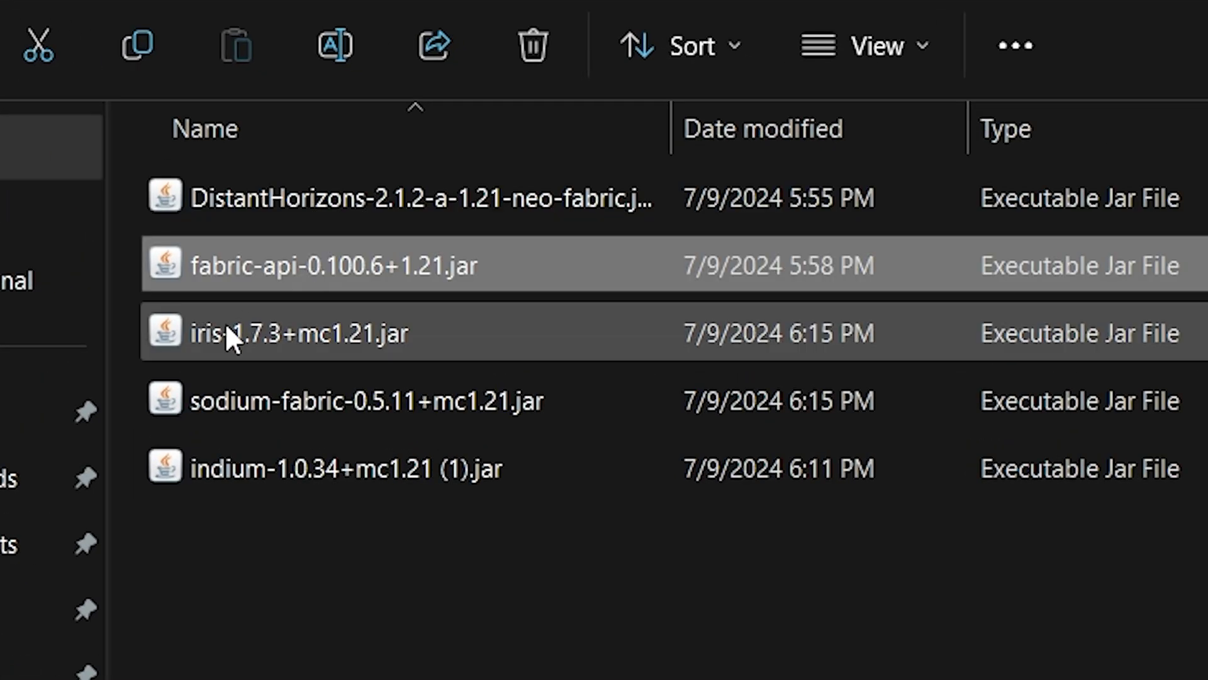
pyautogui.click(405, 330)
pyautogui.keyDown('ctrl'); pyautogui.click(1082, 346); pyautogui.keyUp('ctrl')
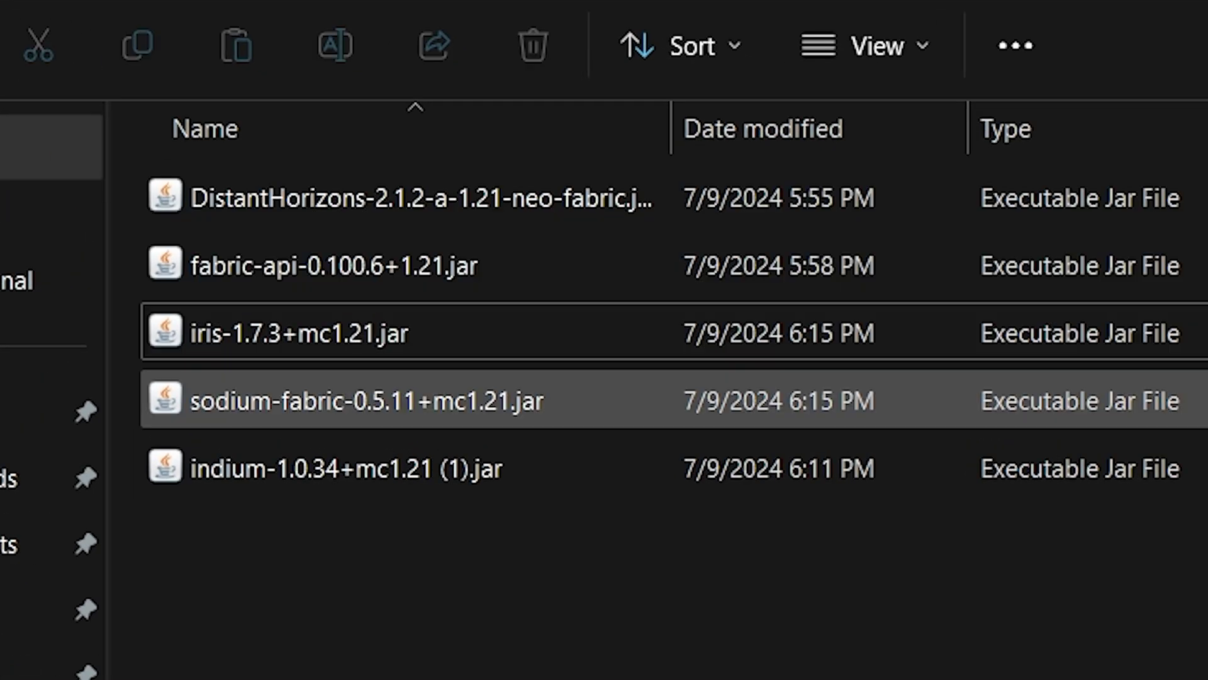
pyautogui.keyDown('ctrl'); pyautogui.click(1081, 345); pyautogui.keyUp('ctrl')
pyautogui.keyDown('ctrl'); pyautogui.click(1081, 346); pyautogui.keyUp('ctrl')
pyautogui.click(236, 413)
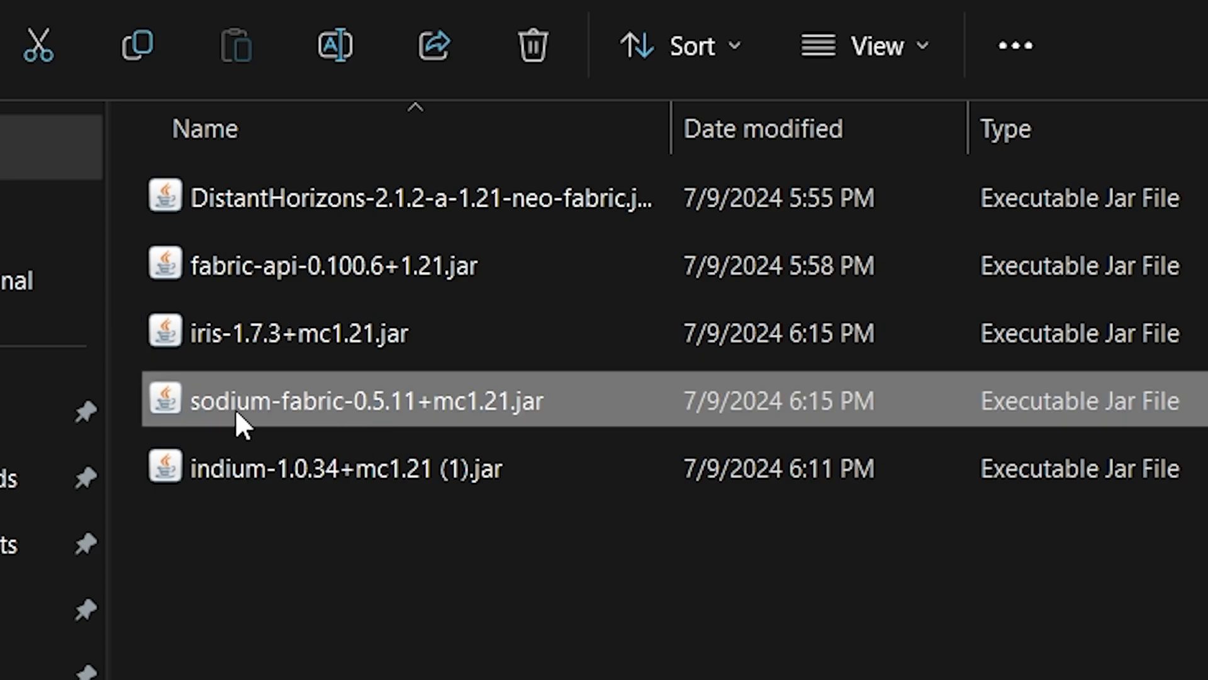
pyautogui.moveTo(593, 623); pyautogui.dragTo(246, 207)
pyautogui.click(535, 587)
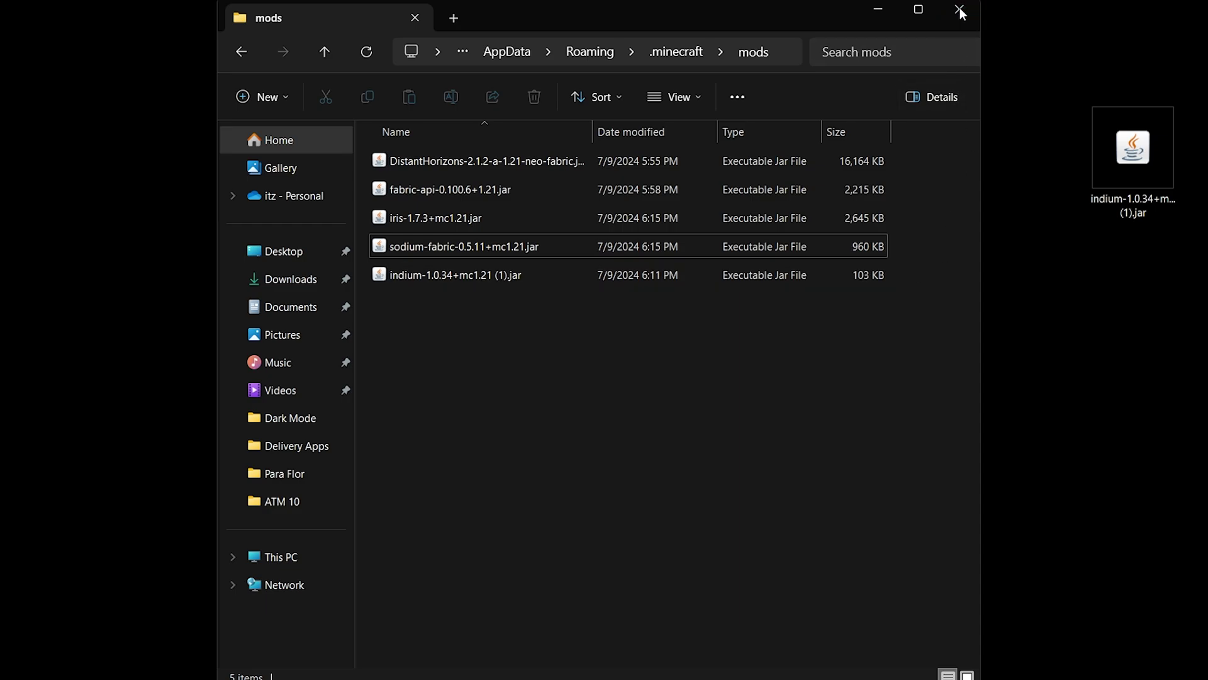
pyautogui.click(959, 10)
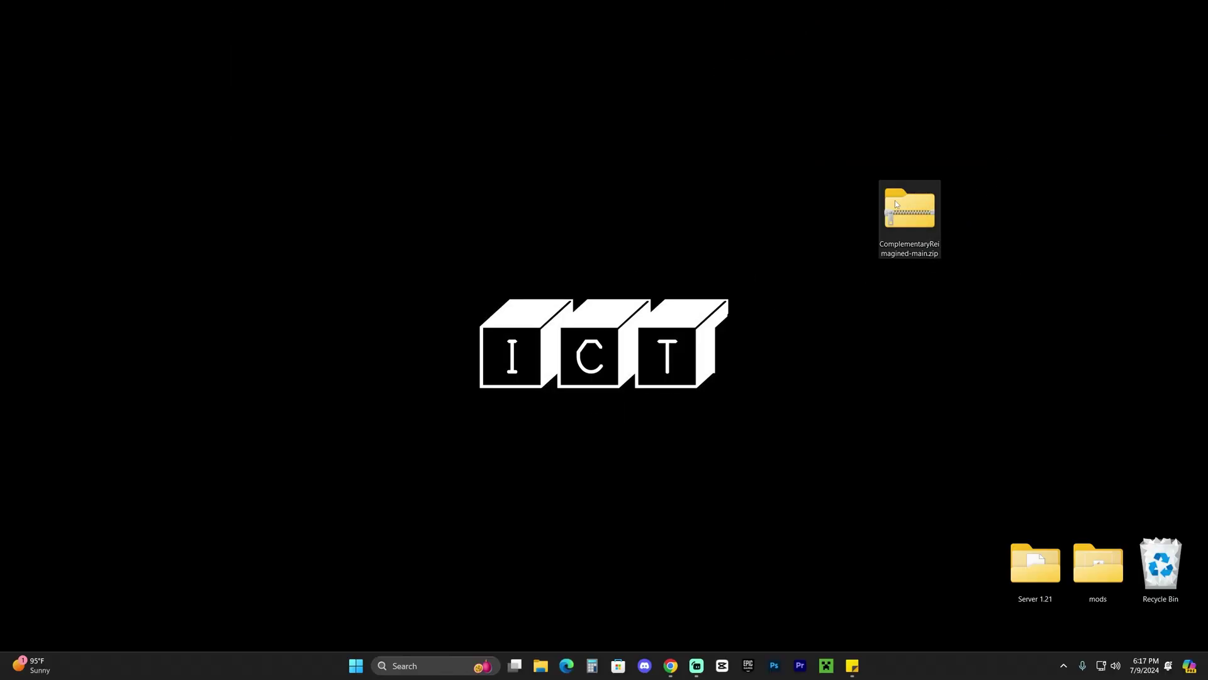
# Open the Minecraft Launcher and keep Fabric Loader 1.21 as the selected installation
pyautogui.click(826, 667)
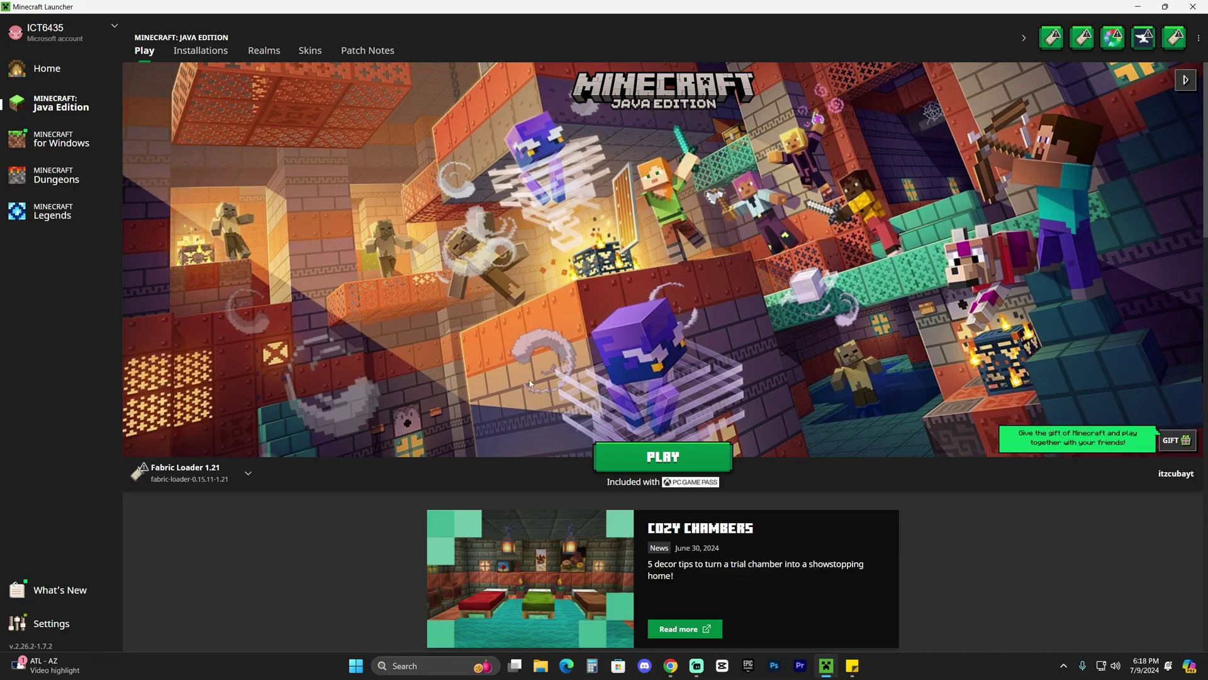
pyautogui.click(207, 473)
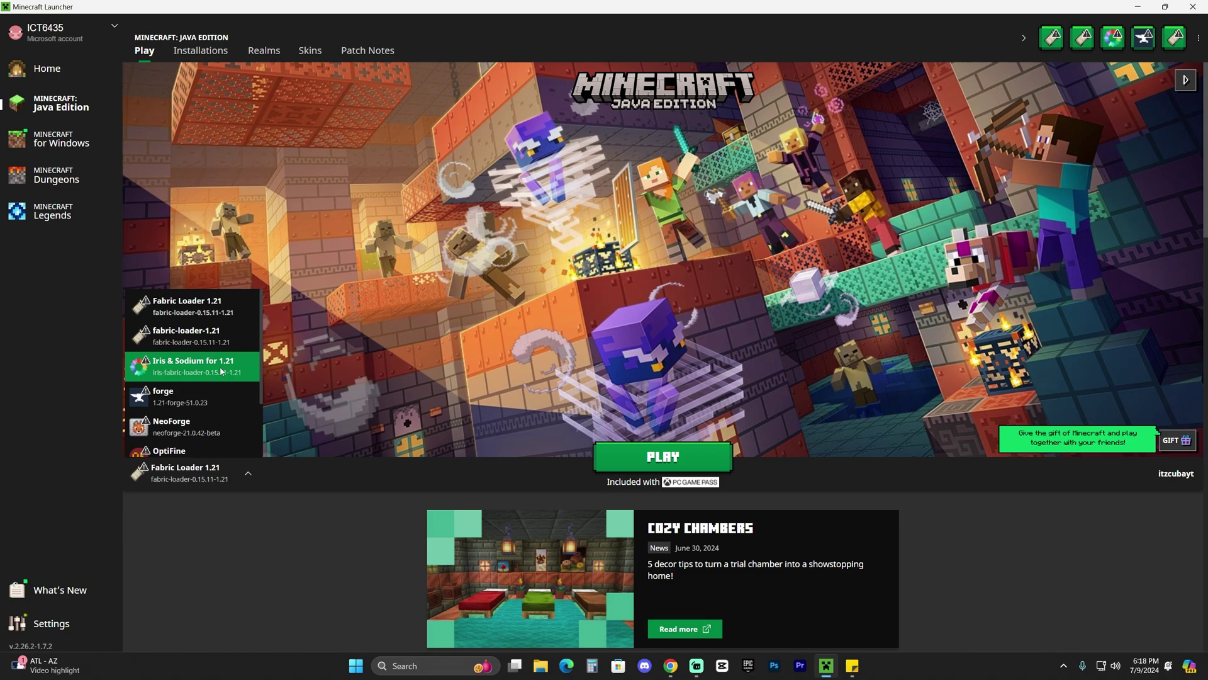
pyautogui.click(218, 370)
pyautogui.click(241, 478)
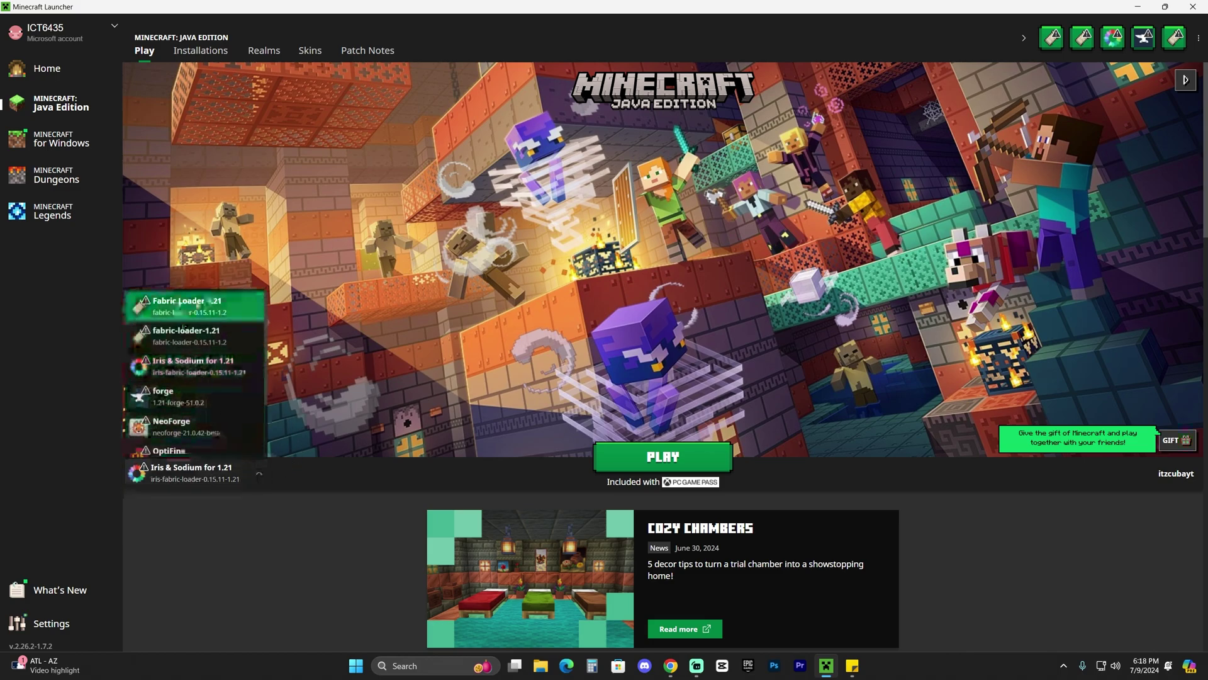
pyautogui.click(179, 227)
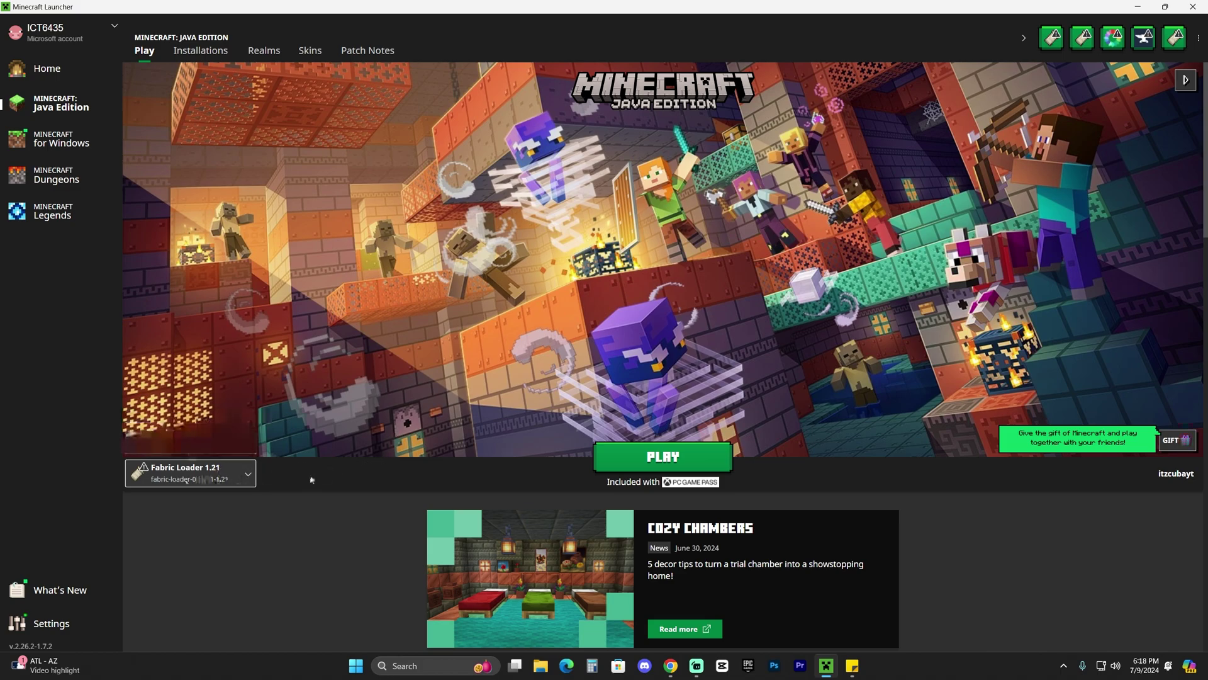
# List all installations with Modded ticked and bring up Fabric Loader 1.21's options menu
pyautogui.click(200, 51)
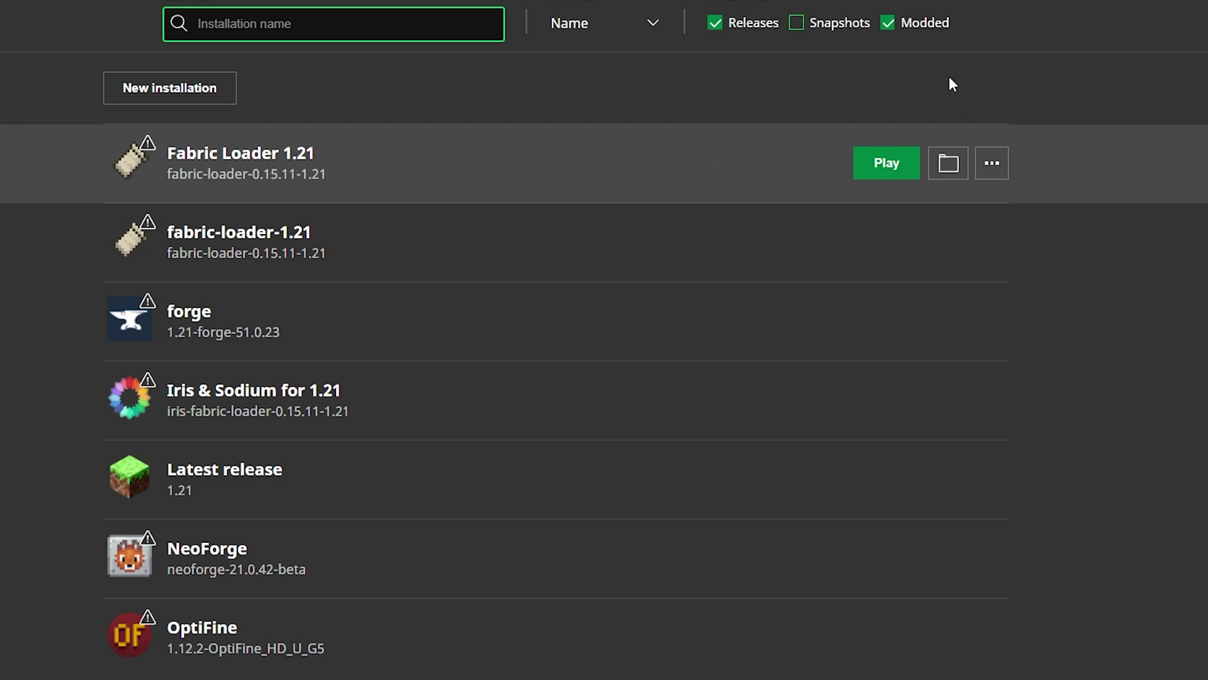
pyautogui.click(886, 23)
pyautogui.click(885, 22)
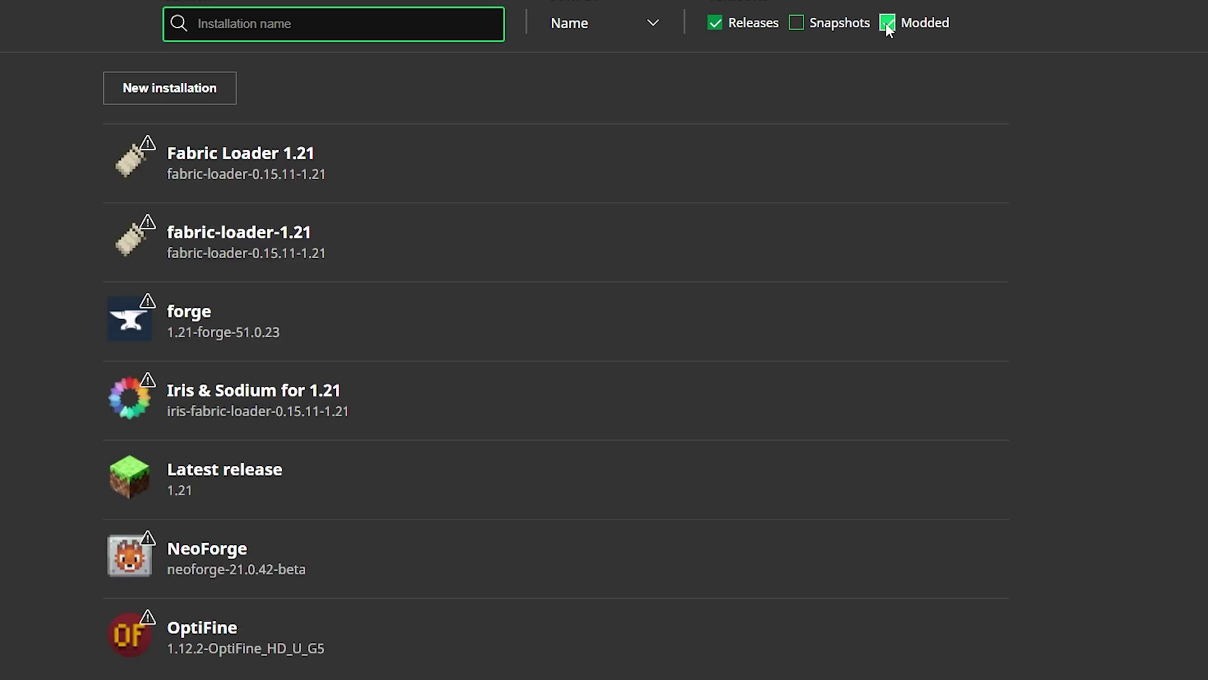
pyautogui.click(885, 23)
pyautogui.click(886, 22)
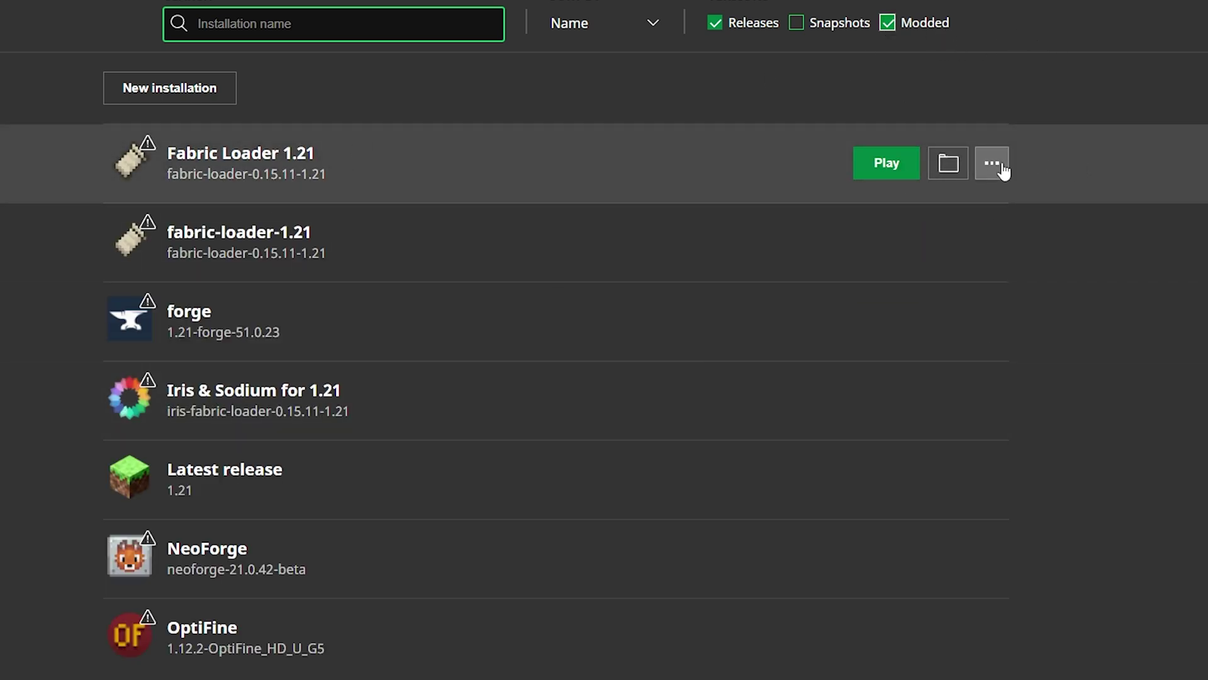
pyautogui.click(993, 163)
# Edit Fabric Loader 1.21 and expand More Options to show the Java runtime and -Xmx2G JVM arguments
pyautogui.click(978, 215)
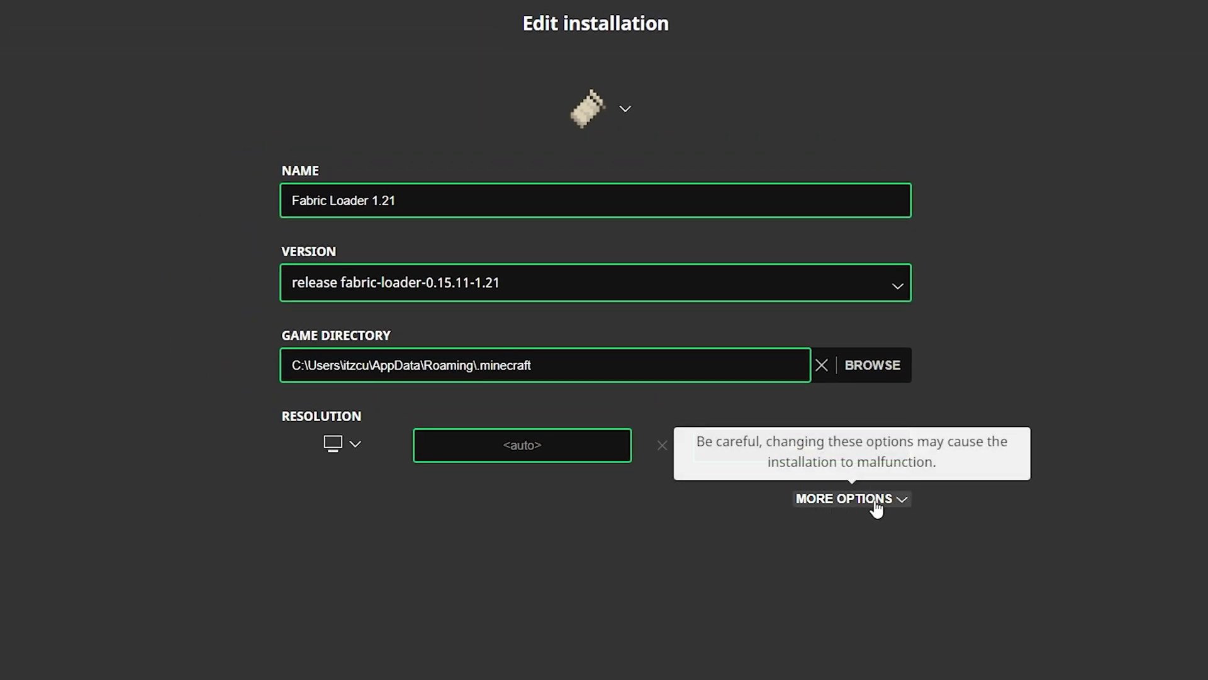
pyautogui.click(863, 494)
pyautogui.moveTo(321, 636); pyautogui.dragTo(328, 636)
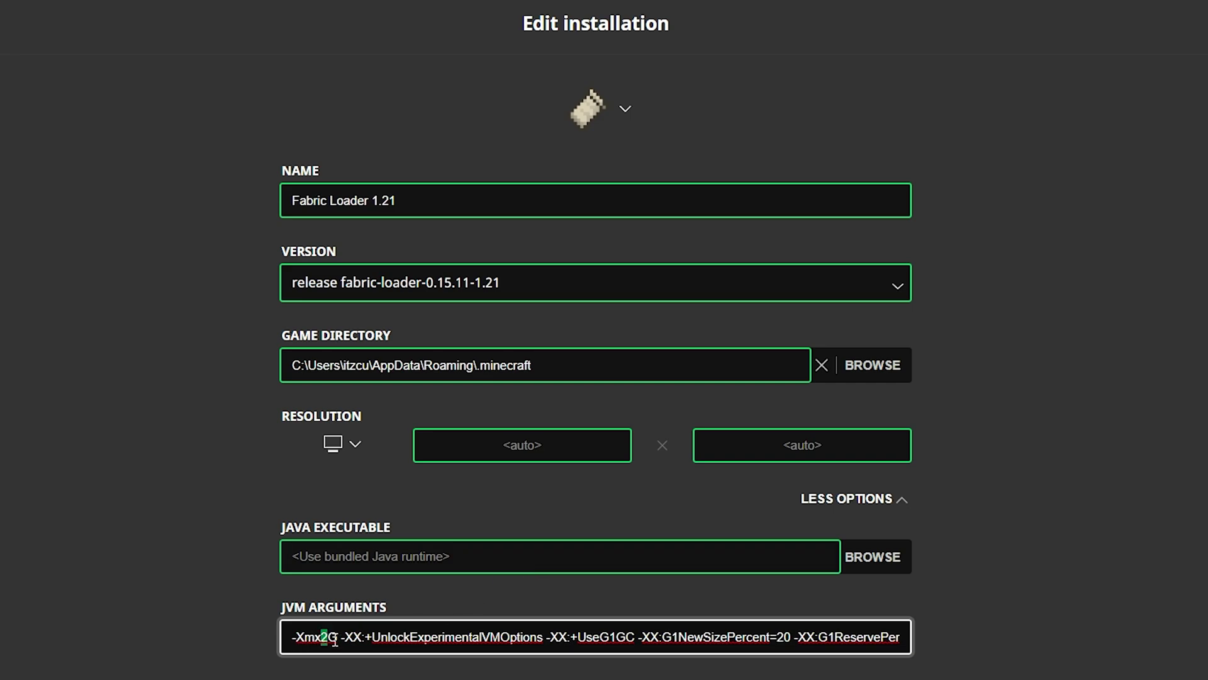
pyautogui.click(448, 607)
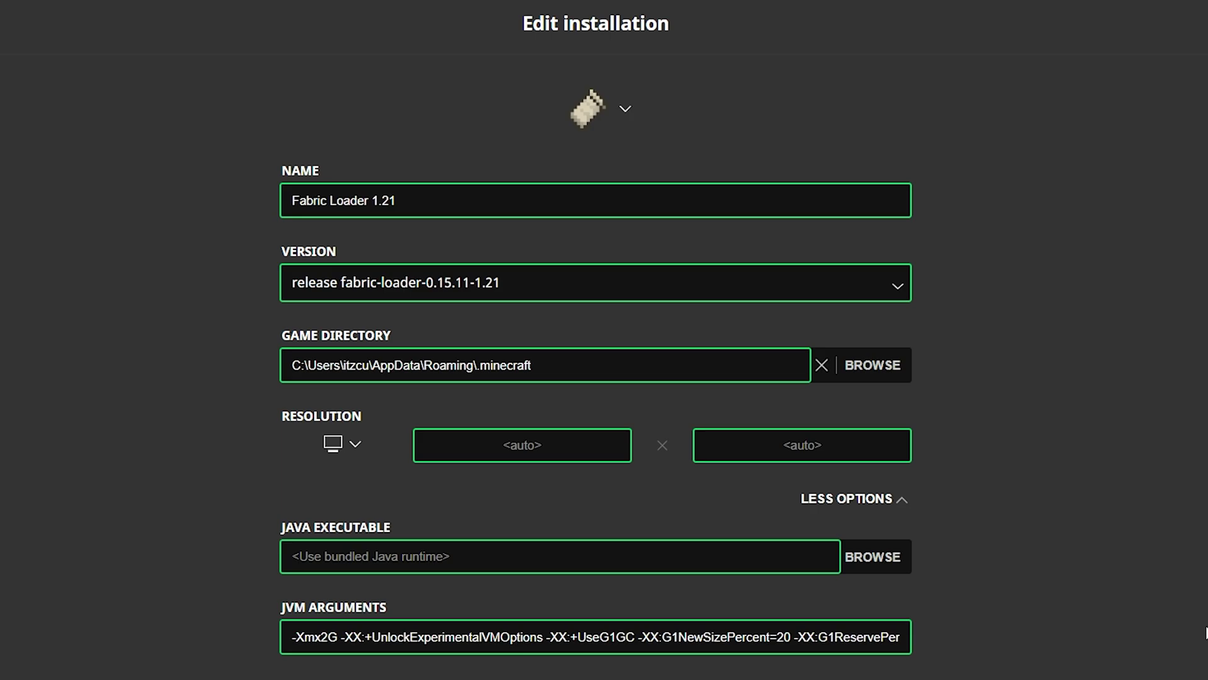
pyautogui.hotkey('ctrl', 'shift', 'Escape')
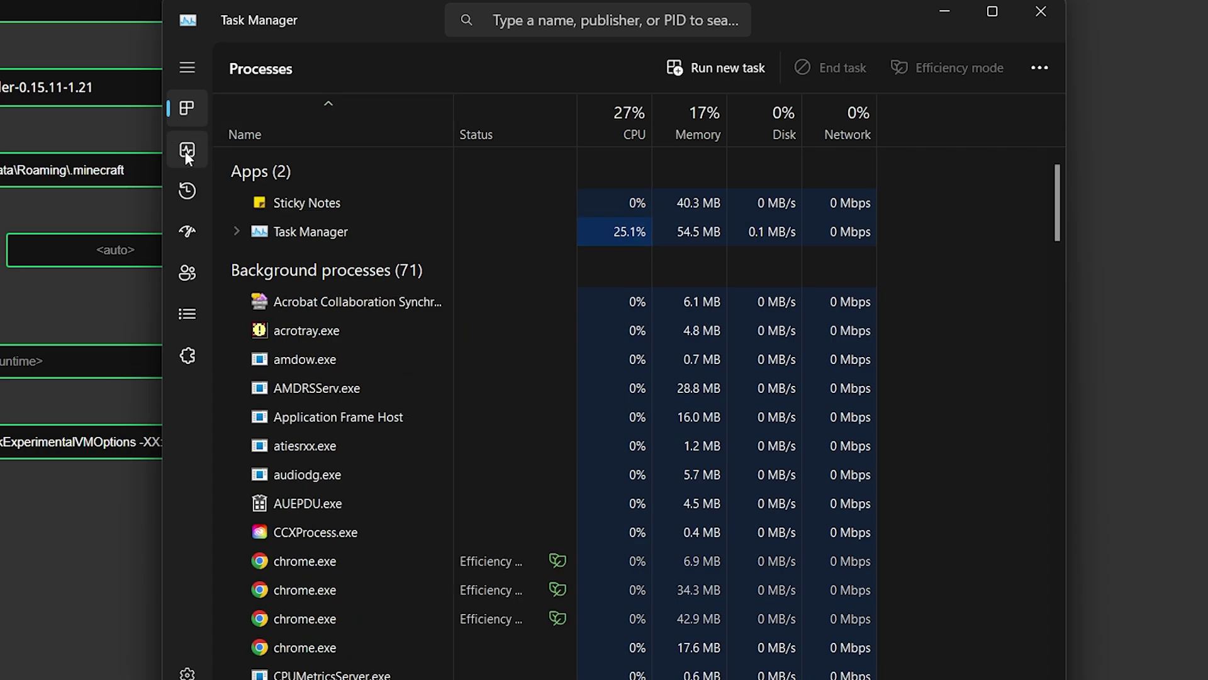
pyautogui.click(188, 151)
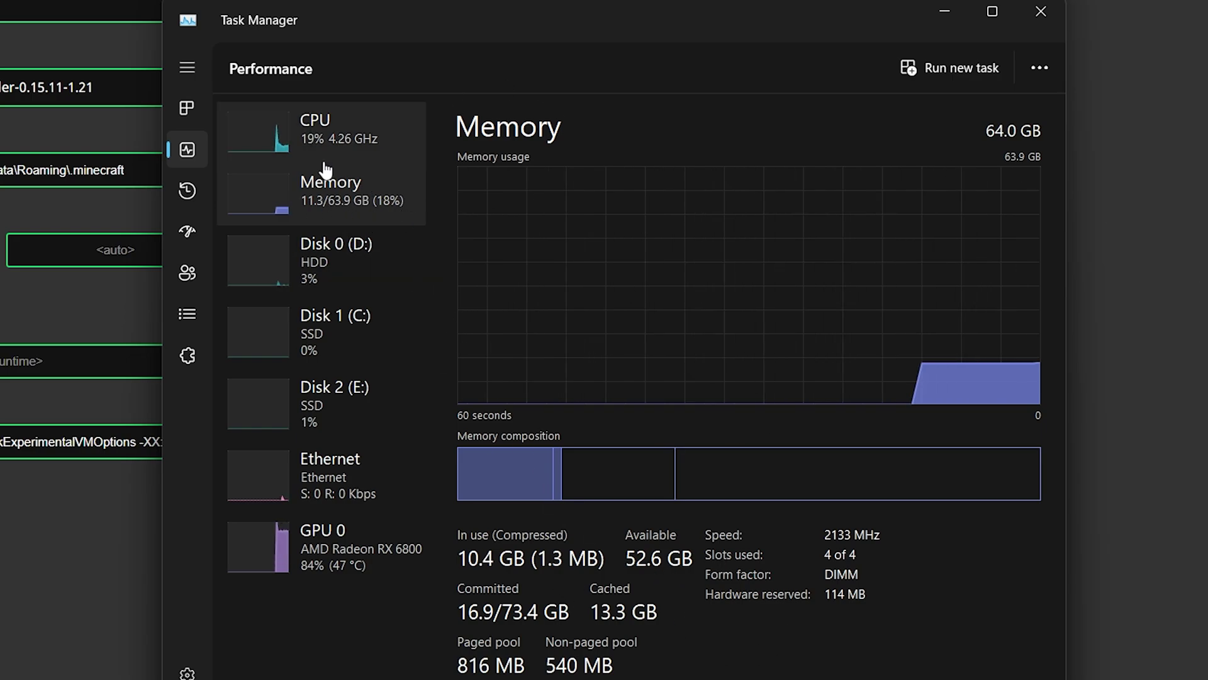
pyautogui.click(1055, 9)
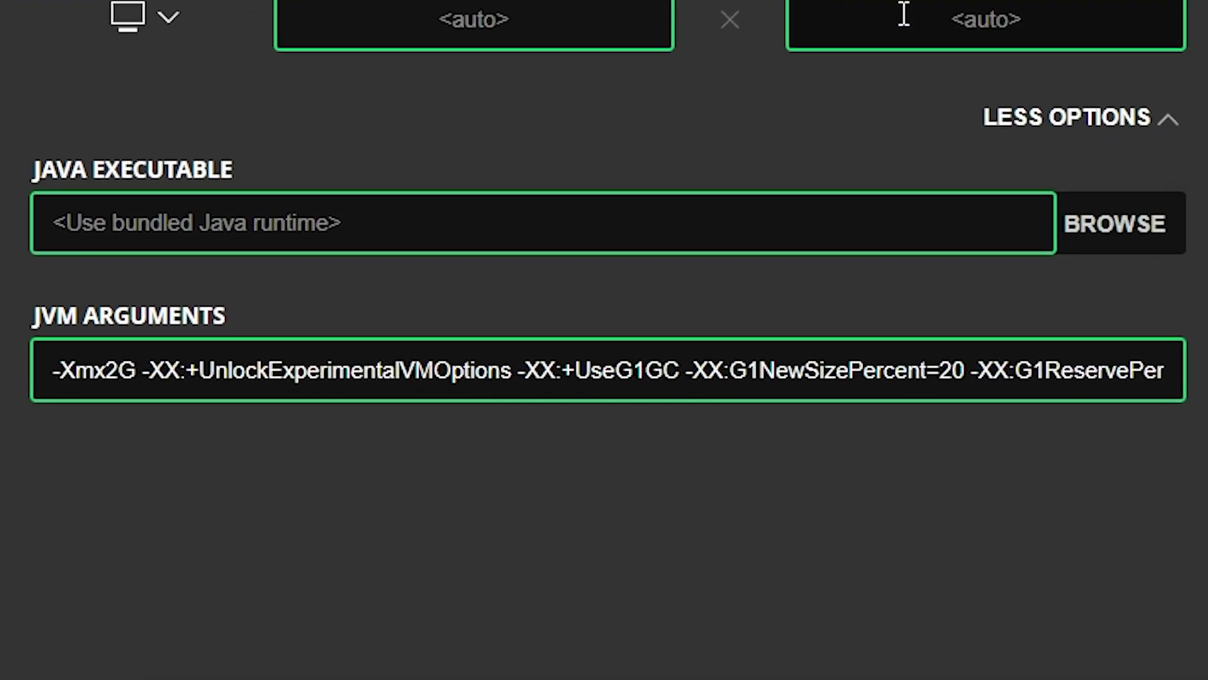
# Change the maximum memory in the JVM arguments from -Xmx2G to -Xmx16G
pyautogui.moveTo(120, 370); pyautogui.dragTo(106, 371)
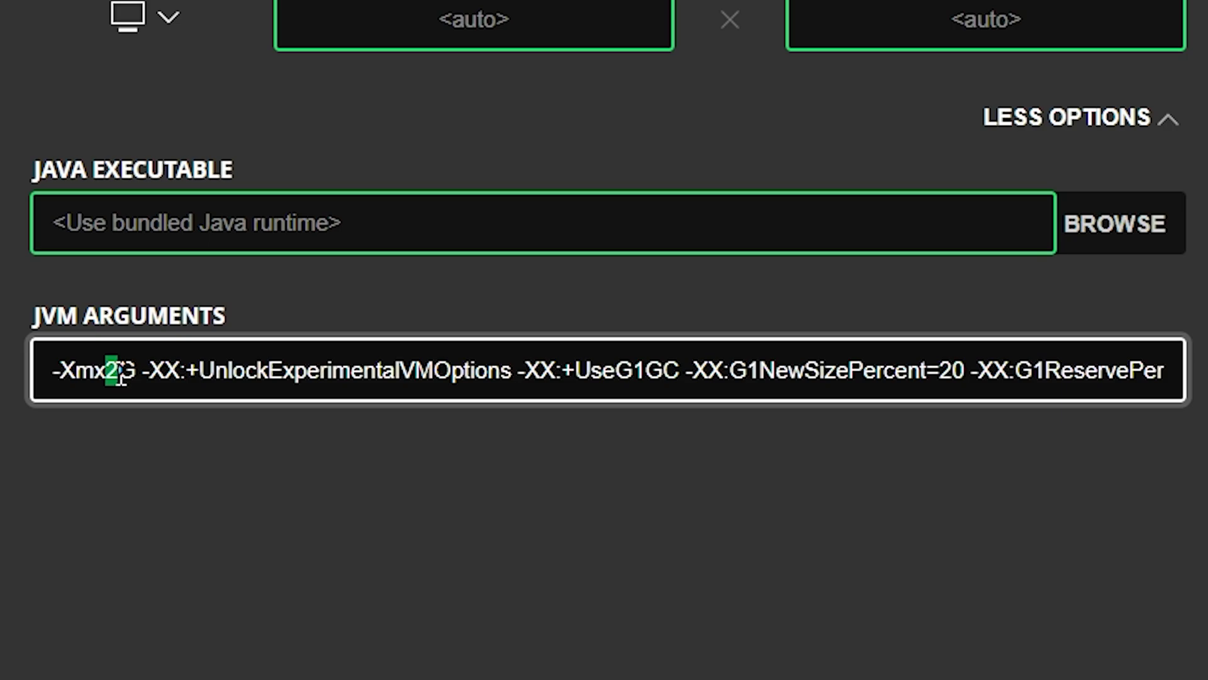
pyautogui.write('3')
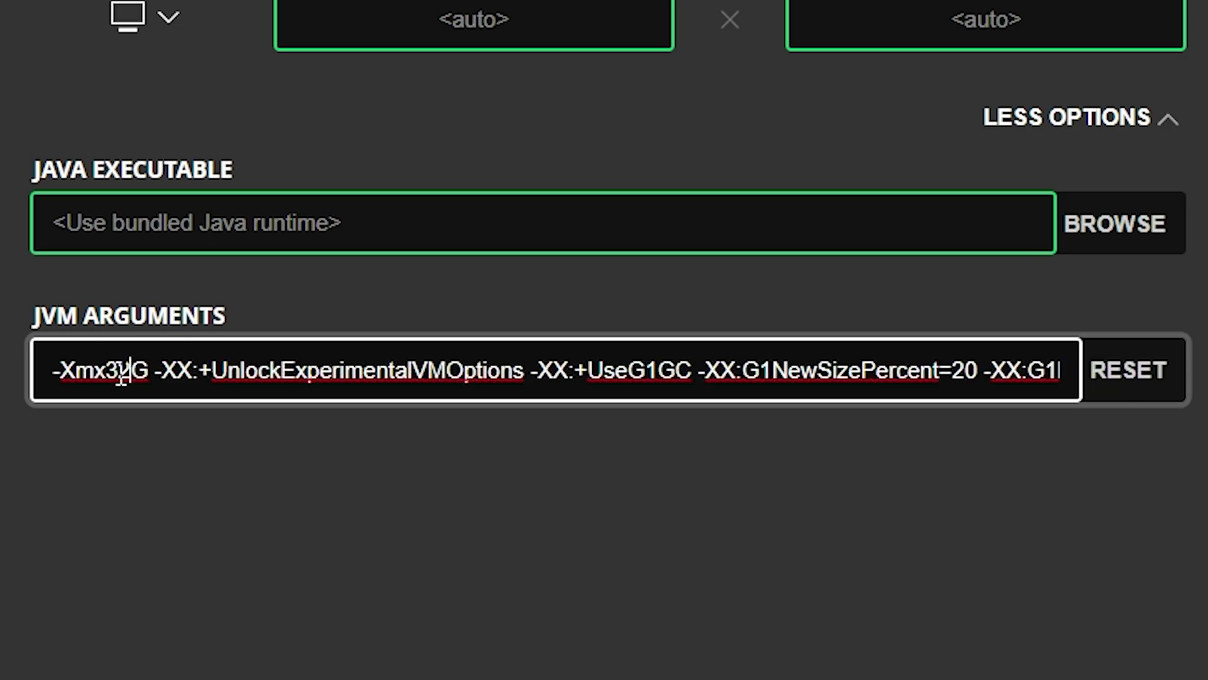
pyautogui.press('BackSpace')
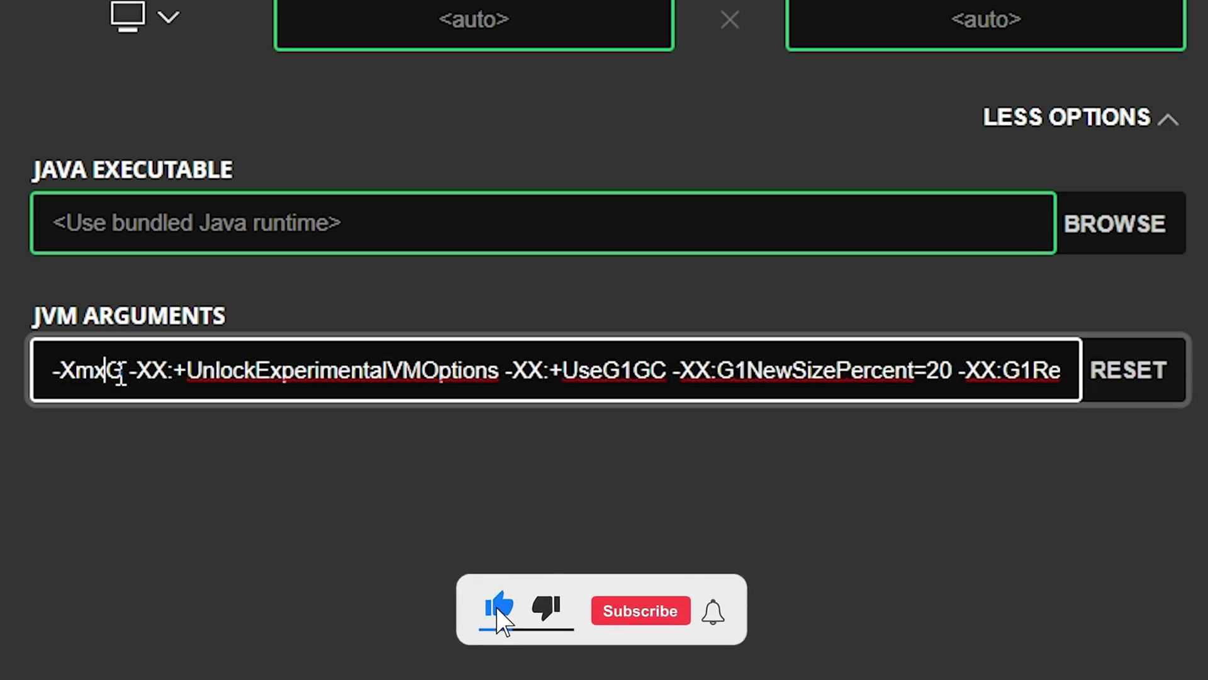
pyautogui.write('8')
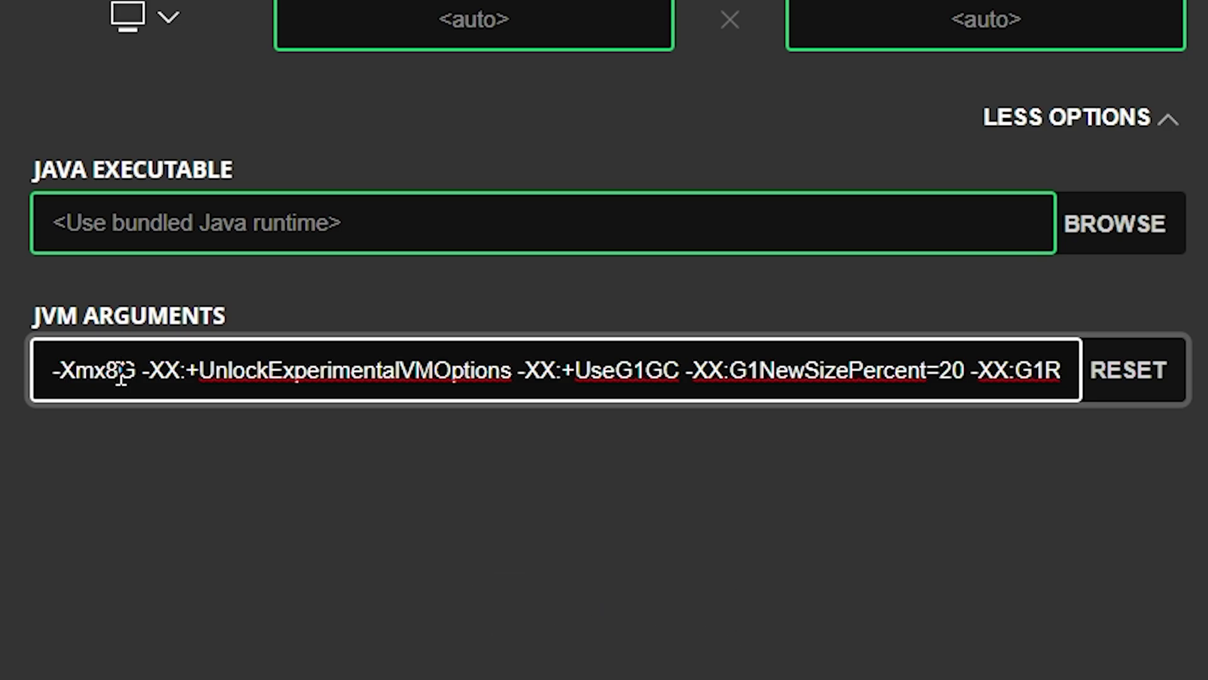
pyautogui.press('BackSpace')
pyautogui.write('4')
pyautogui.press('BackSpace')
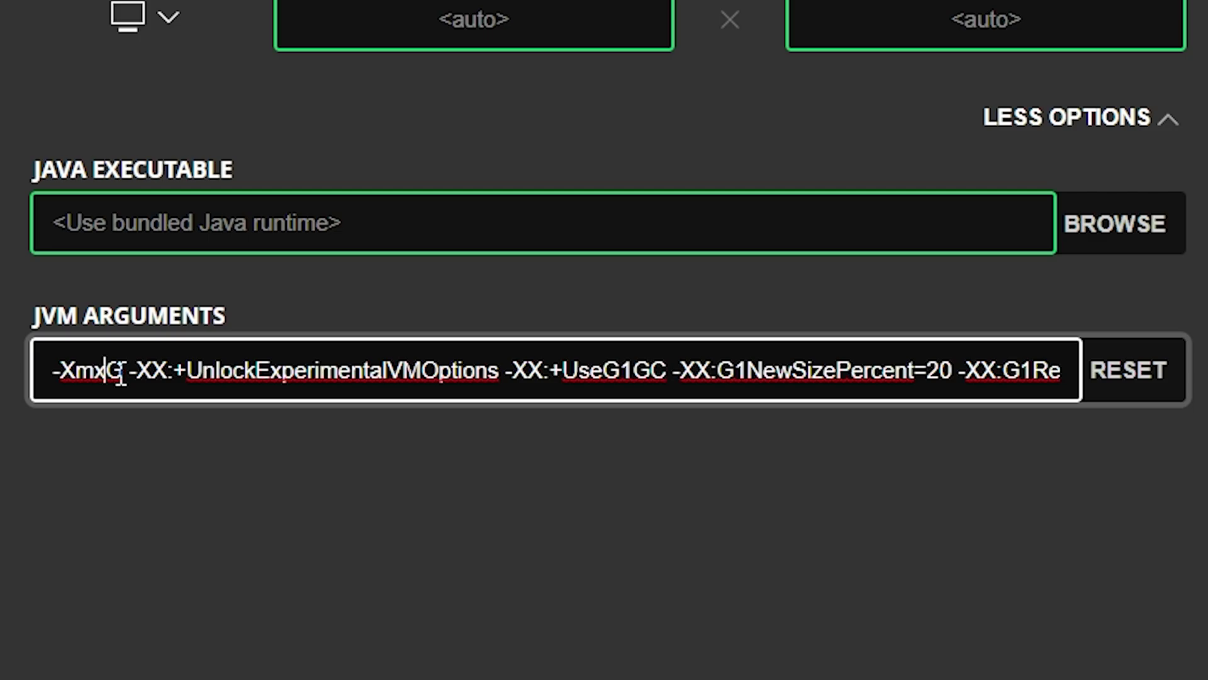
pyautogui.write('16')
# Check the -Xmx16G argument and save the Fabric Loader 1.21 installation
pyautogui.moveTo(149, 371); pyautogui.dragTo(16, 378)
pyautogui.click(390, 378)
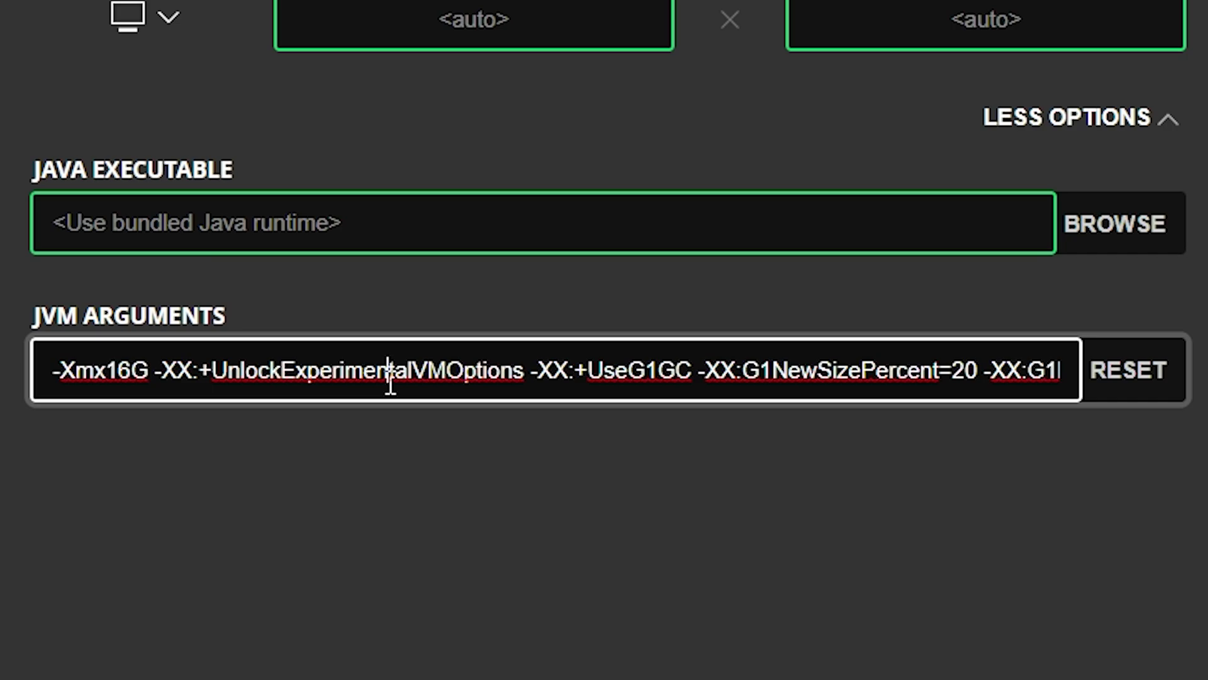
pyautogui.moveTo(149, 370); pyautogui.dragTo(8, 378)
pyautogui.click(295, 362)
pyautogui.moveTo(132, 371); pyautogui.dragTo(39, 373)
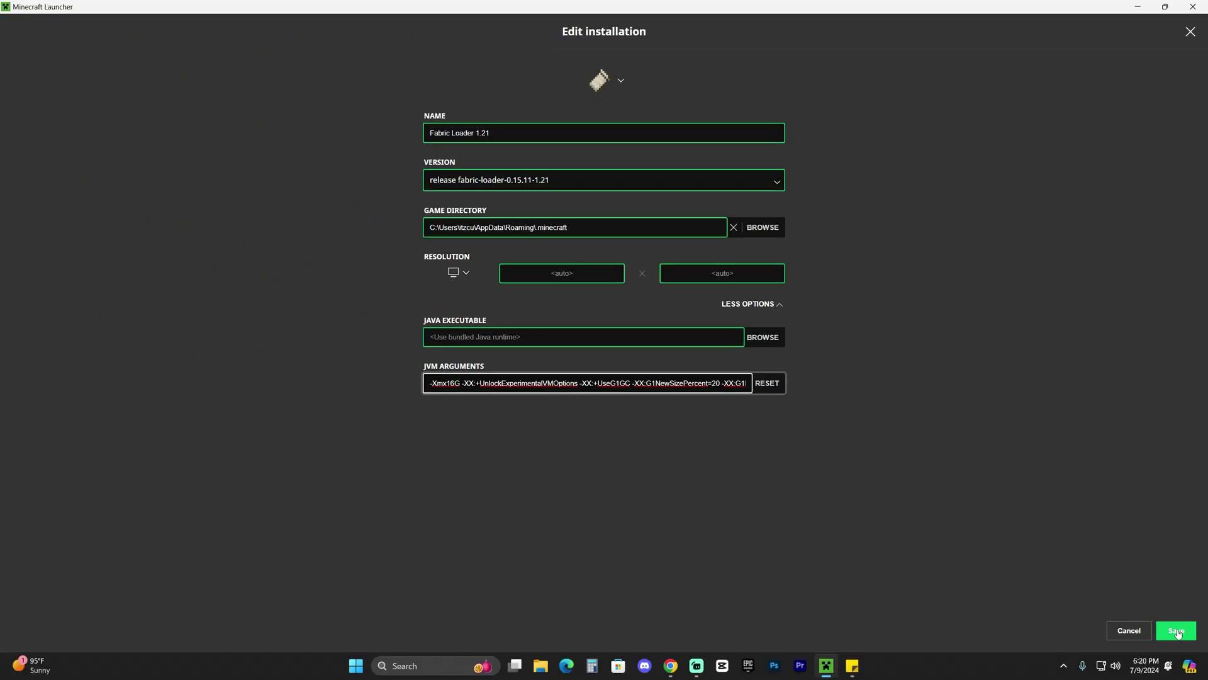
pyautogui.click(1176, 629)
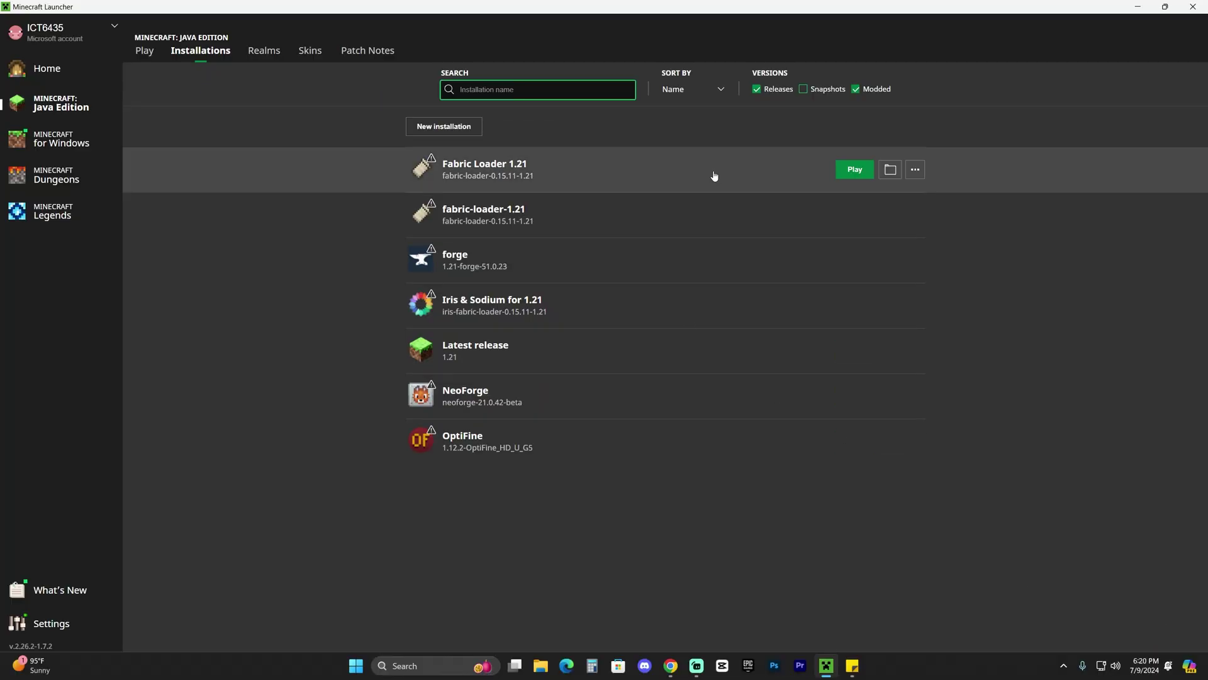
# Play Fabric Loader 1.21, ticking 'I understand the risks' in the modified-installation warning
pyautogui.click(854, 169)
pyautogui.click(496, 352)
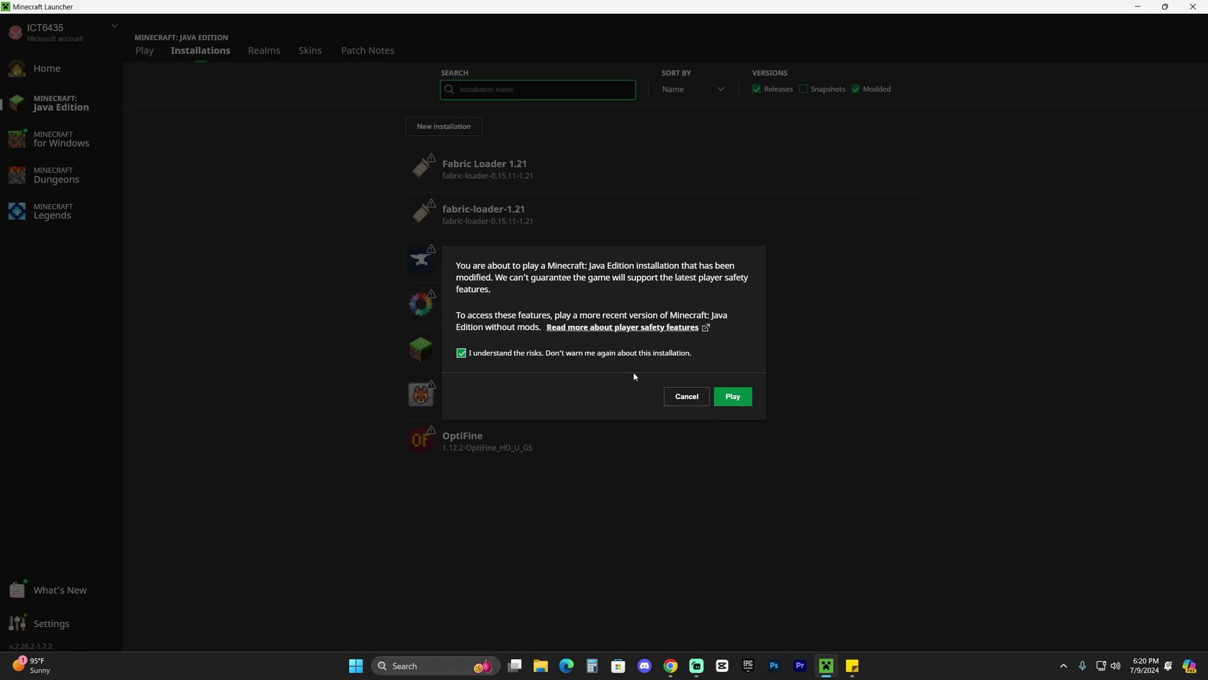
pyautogui.click(741, 395)
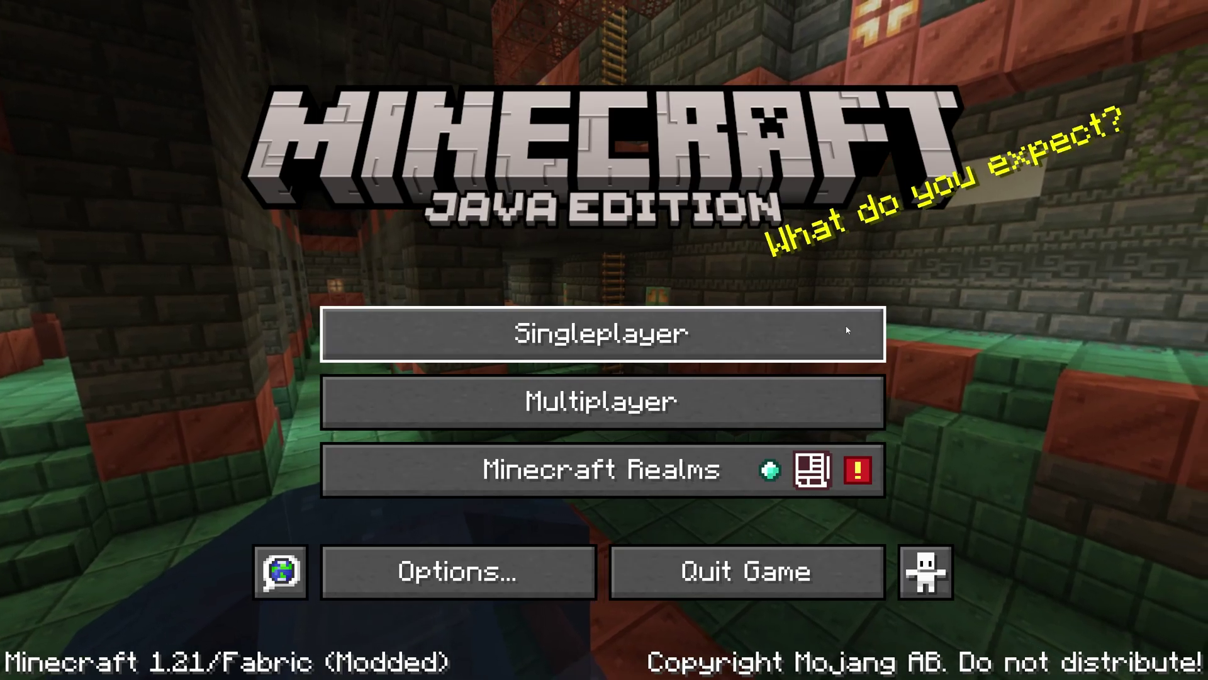
# Load the saved Singleplayer world, disable shaders with K, and open Shader Packs with O
pyautogui.click(811, 328)
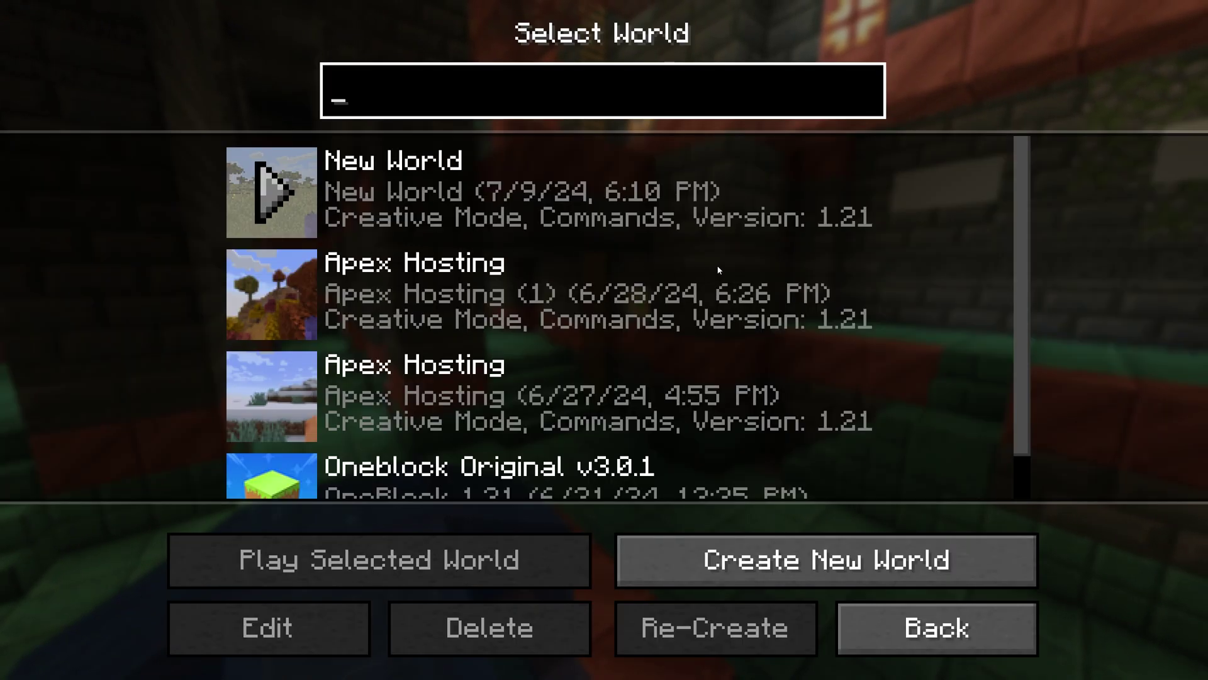
pyautogui.doubleClick(807, 265)
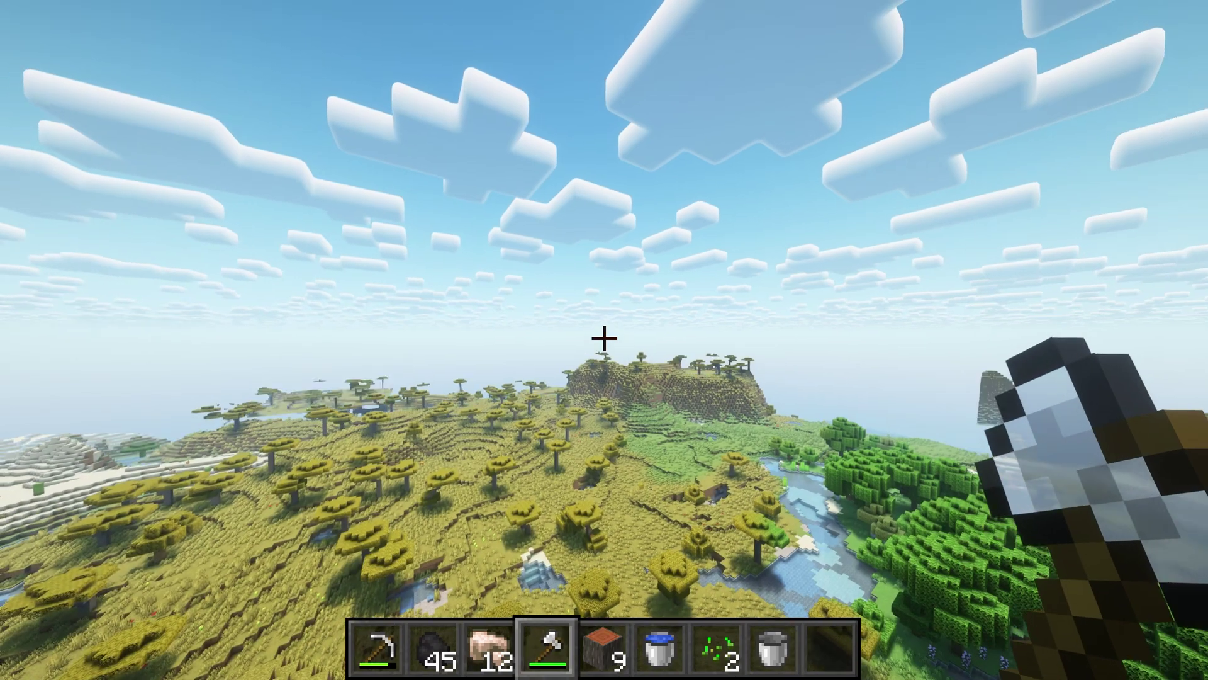
pyautogui.press('k')
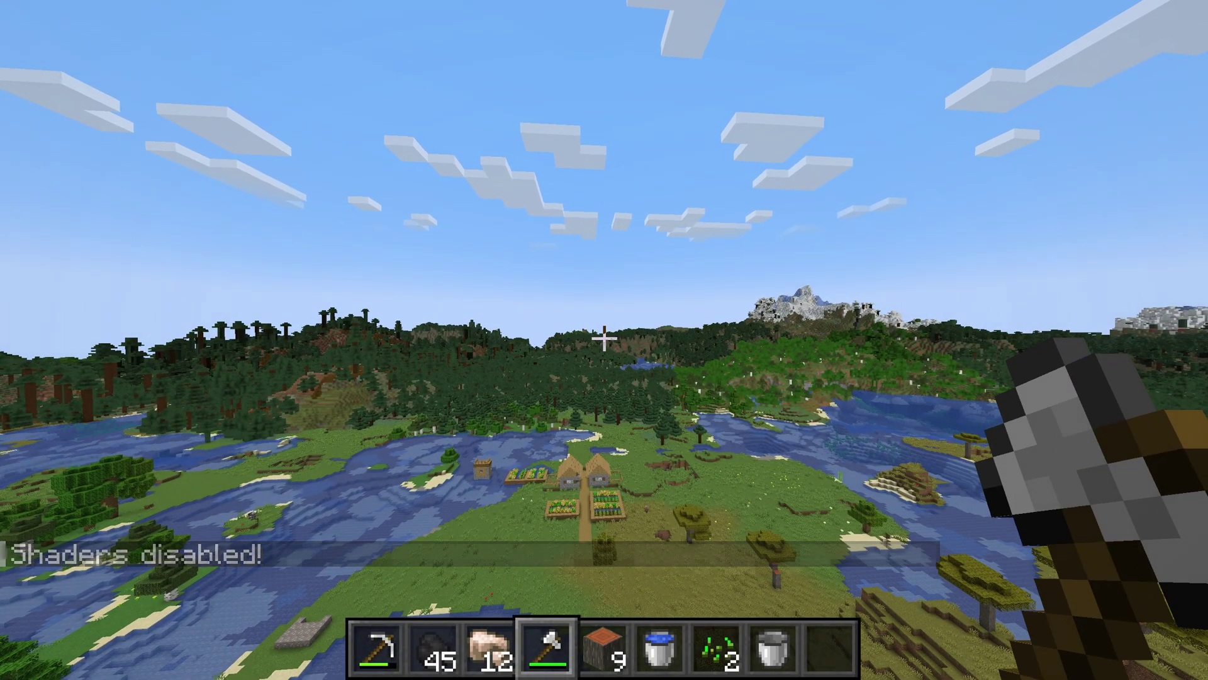
pyautogui.press('o')
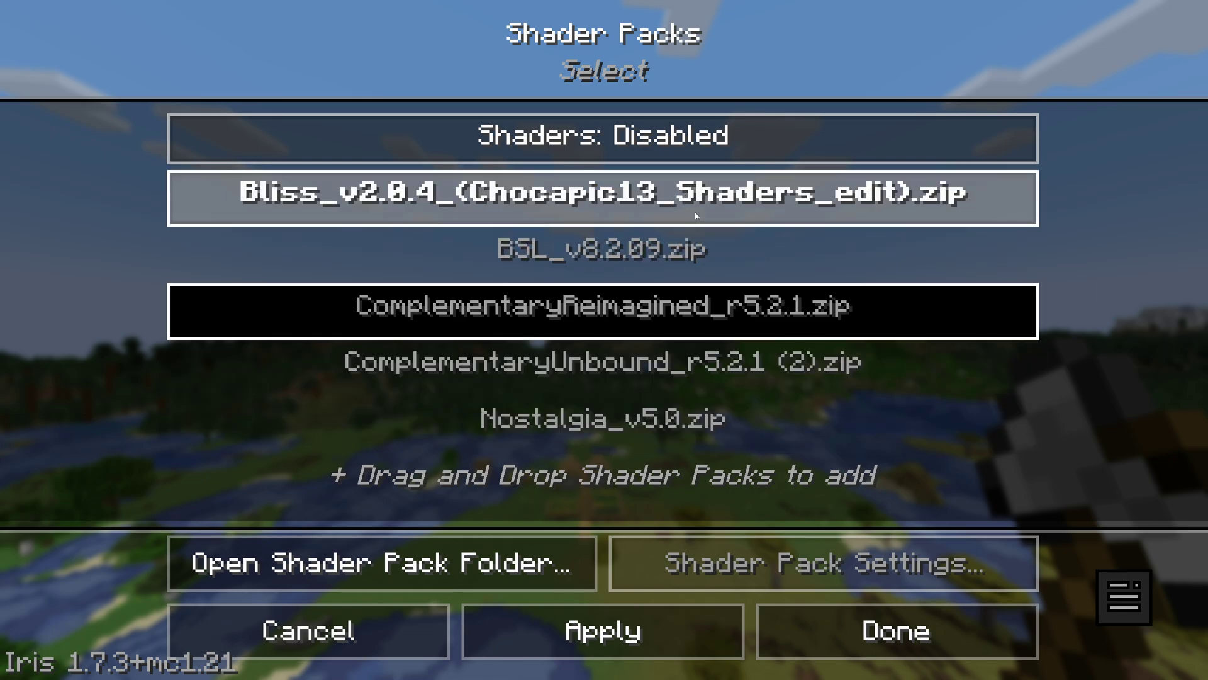
# Open the shaderpacks folder from the Shader Packs screen
pyautogui.click(381, 563)
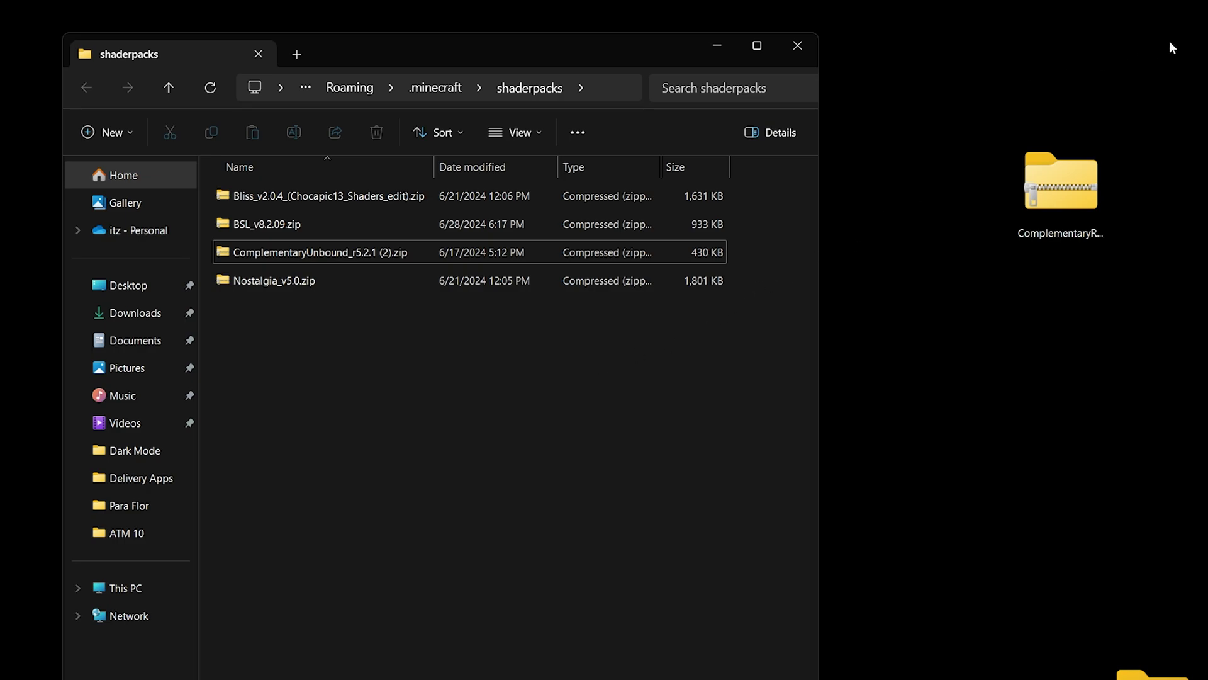
# Move ComplementaryReimagined-main.zip from the desktop into shaderpacks, close Explorer, and return to Minecraft
pyautogui.moveTo(1175, 51); pyautogui.dragTo(991, 279)
pyautogui.moveTo(1174, 100); pyautogui.dragTo(983, 275)
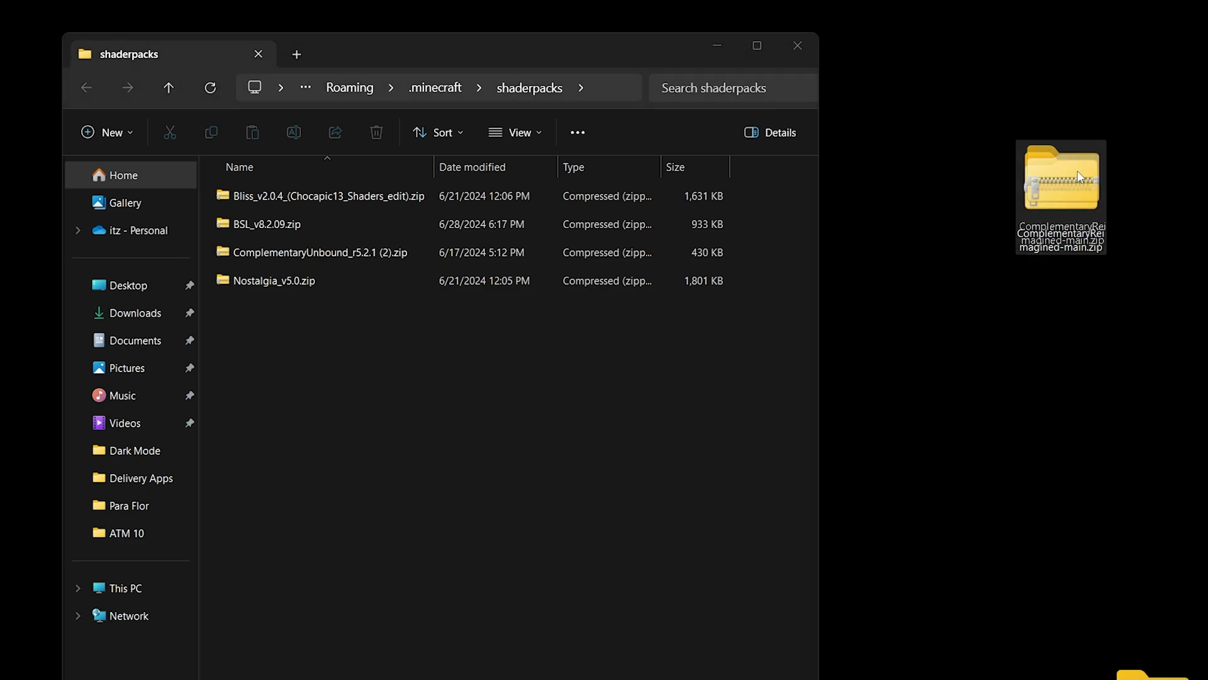
pyautogui.moveTo(1078, 177); pyautogui.dragTo(614, 316)
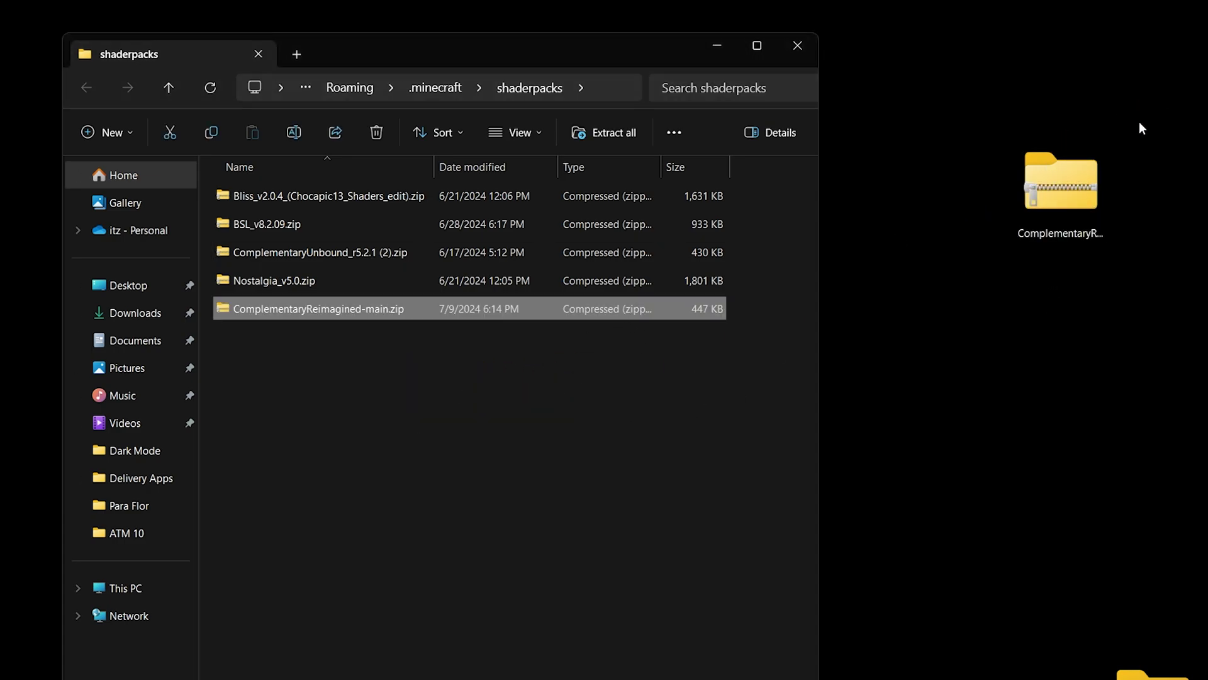
pyautogui.moveTo(1188, 81); pyautogui.dragTo(976, 313)
pyautogui.press('Delete')
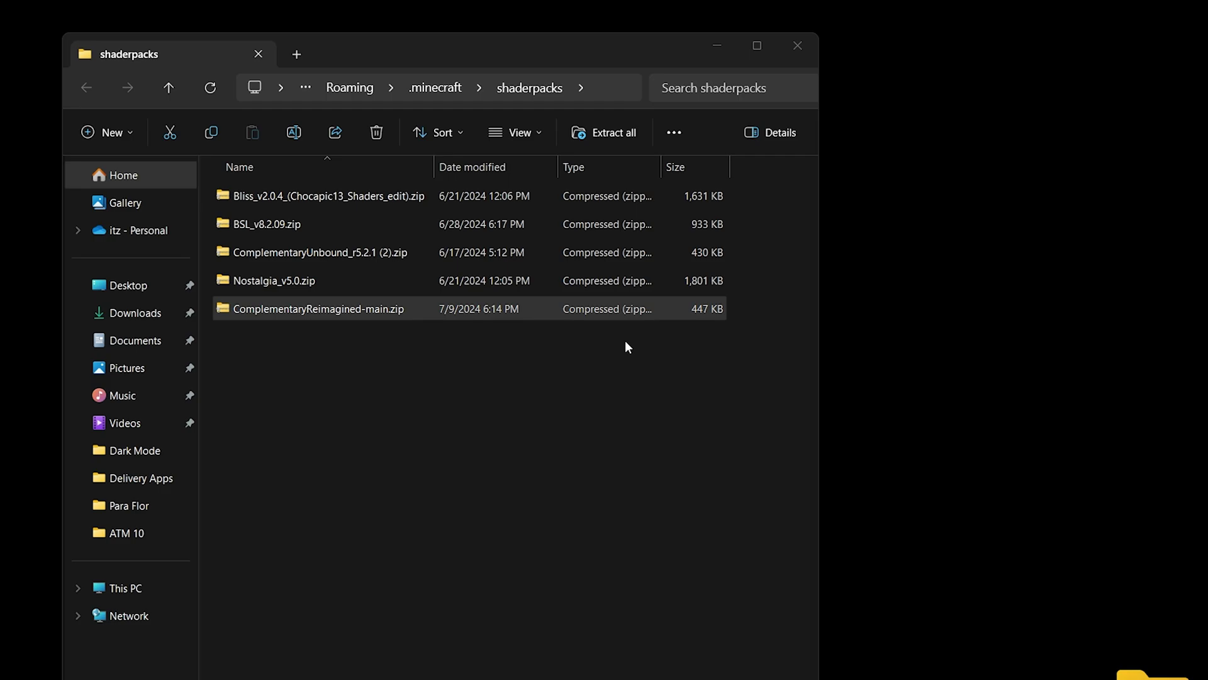
pyautogui.moveTo(704, 377); pyautogui.dragTo(533, 388)
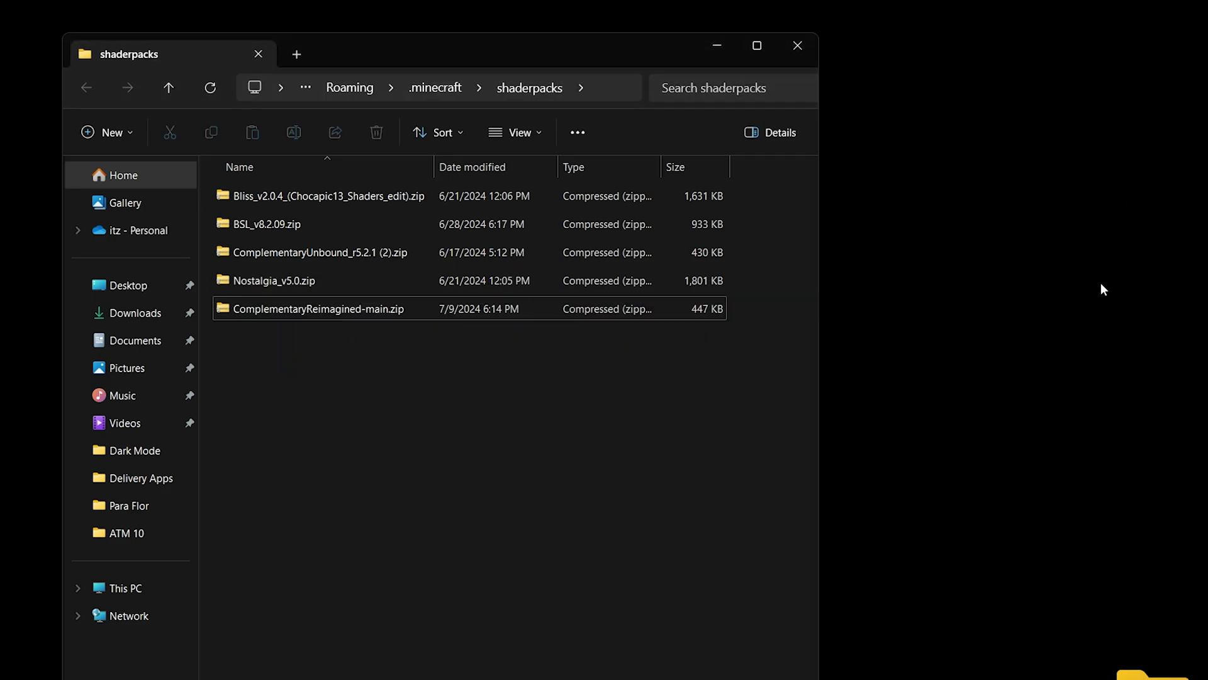
pyautogui.moveTo(617, 371); pyautogui.dragTo(399, 302)
pyautogui.hotkey('ctrl', 'a')
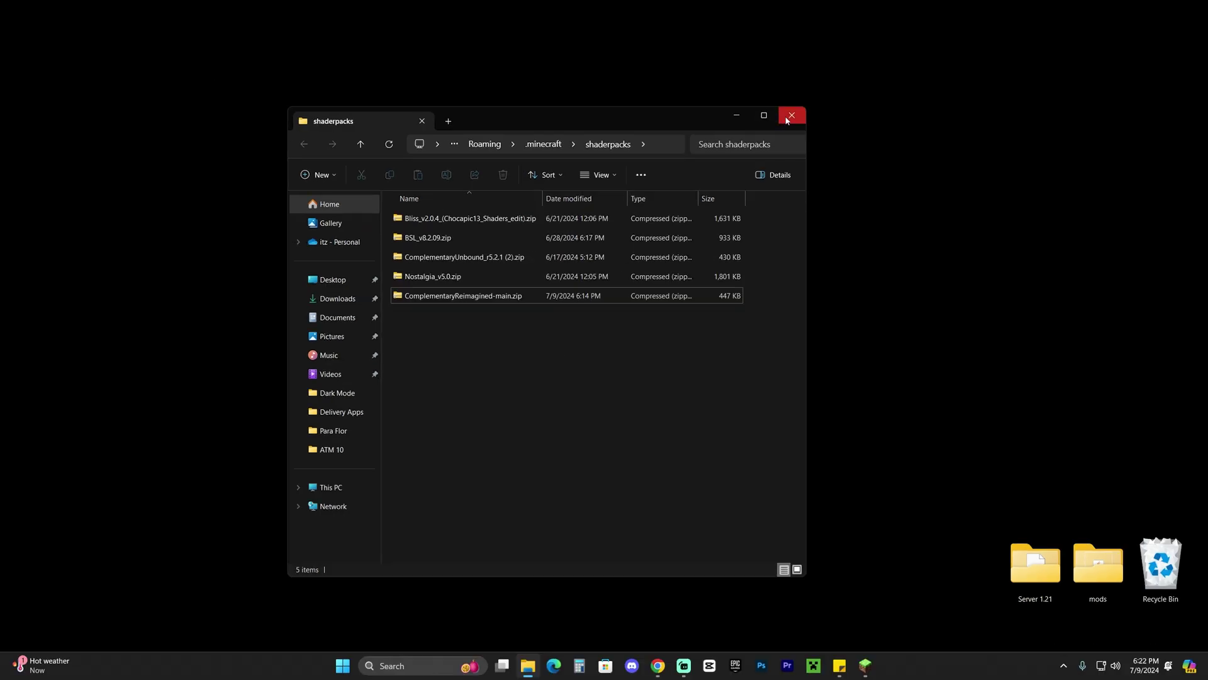
pyautogui.click(797, 45)
pyautogui.click(865, 665)
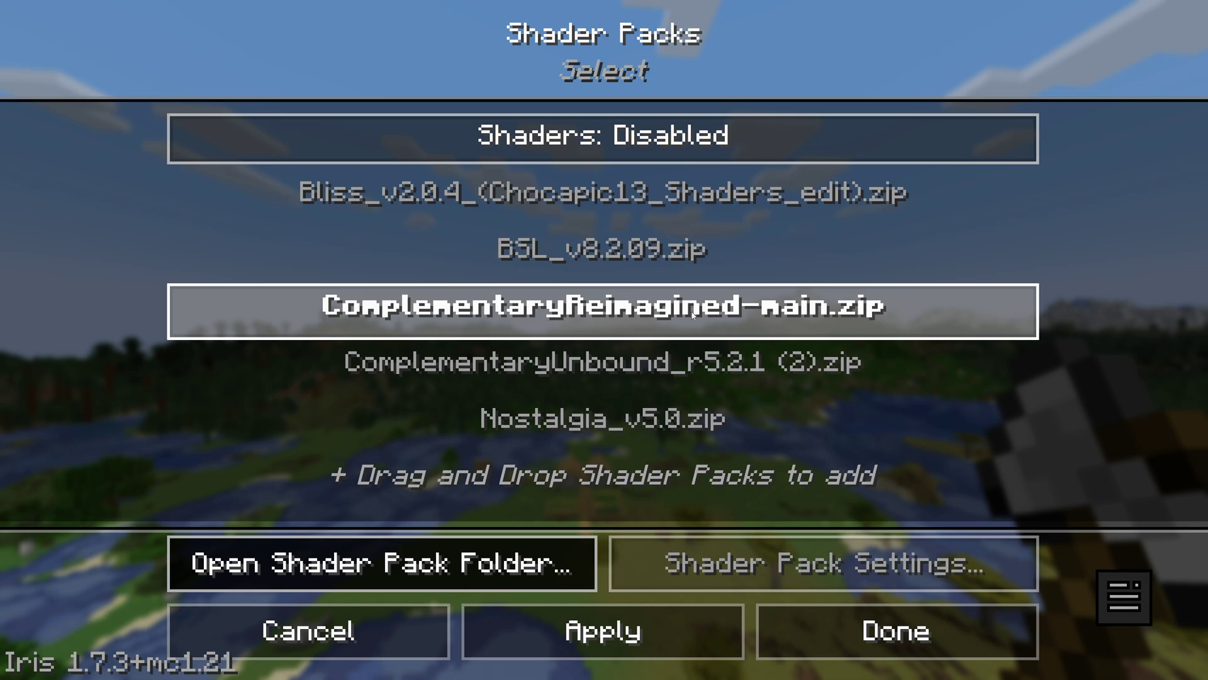
# Apply the ComplementaryReimagined-main.zip shader pack and view the world in third person
pyautogui.click(718, 309)
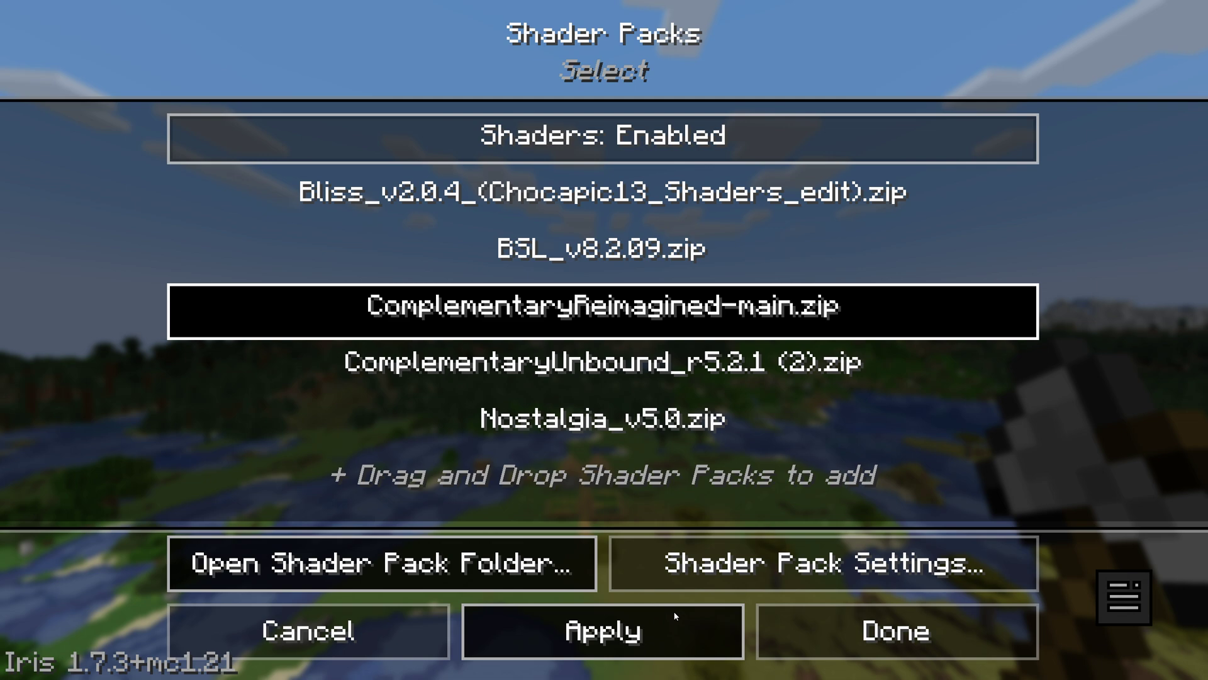
pyautogui.click(676, 617)
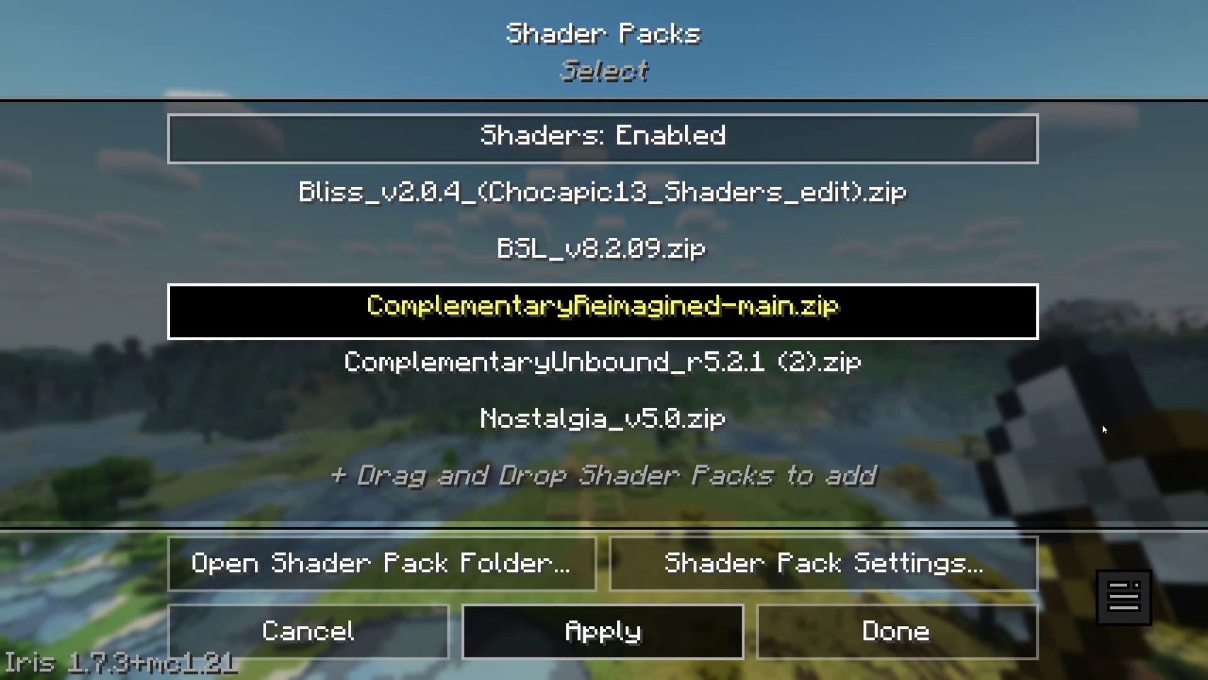
pyautogui.click(940, 639)
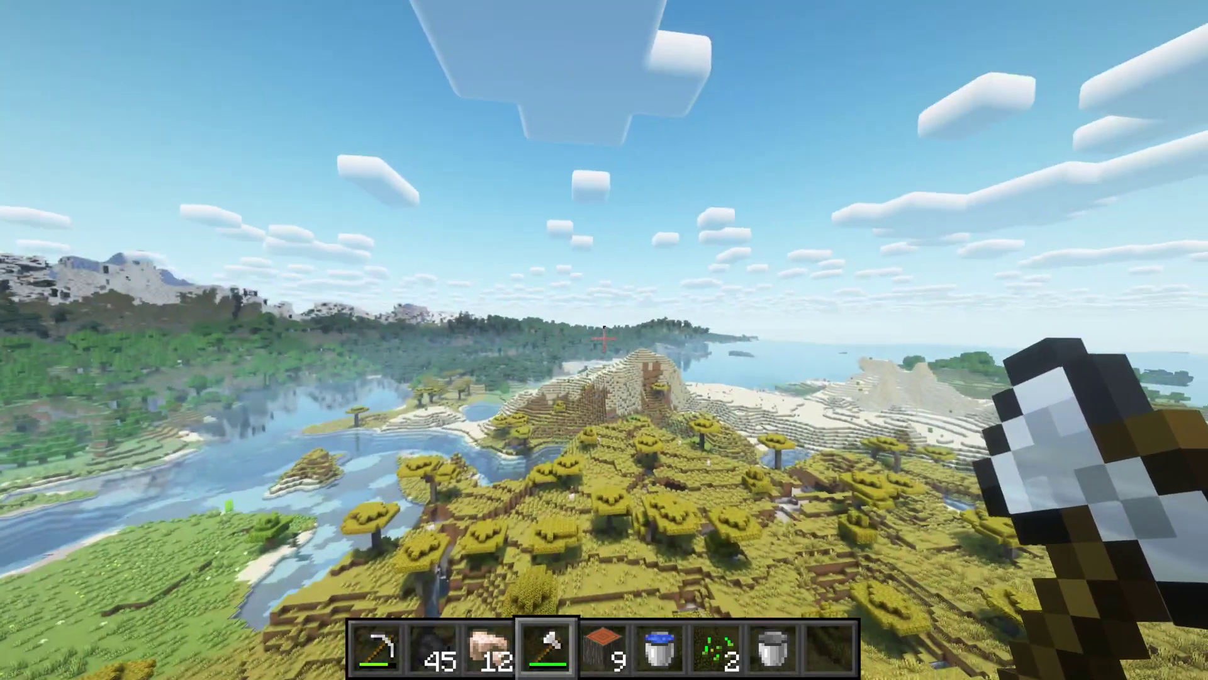
pyautogui.press('F5')
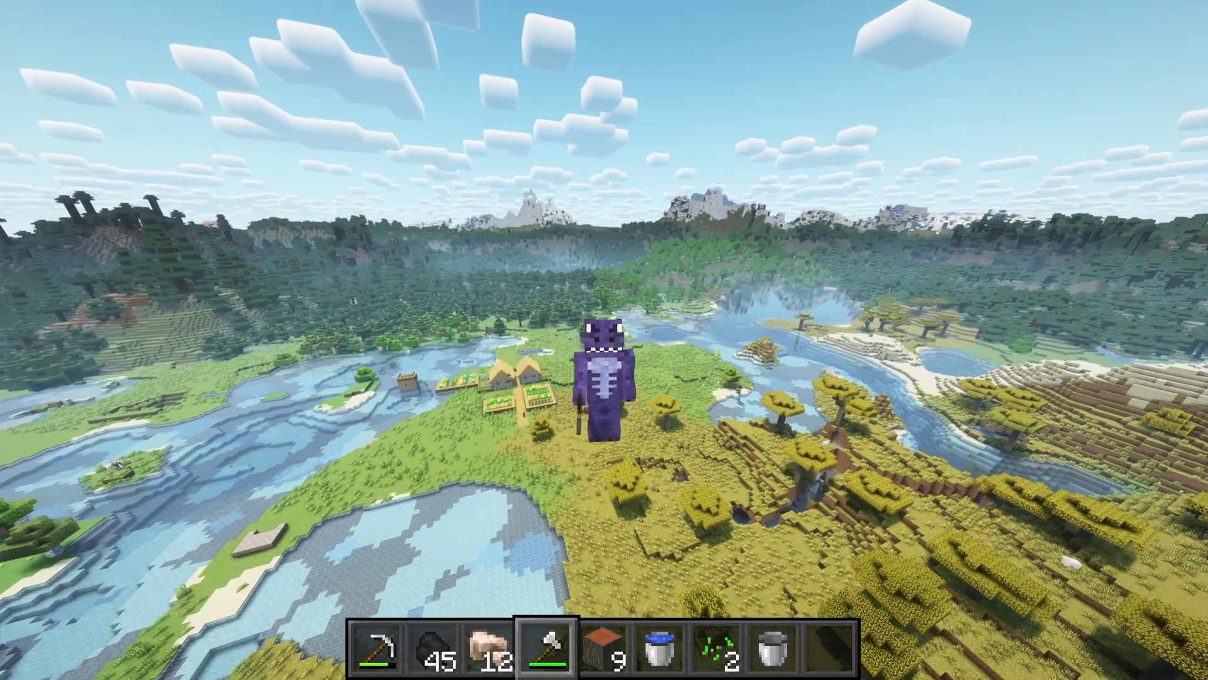
# Open the Distant Horizons config from Options and review its settings, keeping LOD radius 512
pyautogui.press('Escape')
pyautogui.click(539, 418)
pyautogui.click(120, 108)
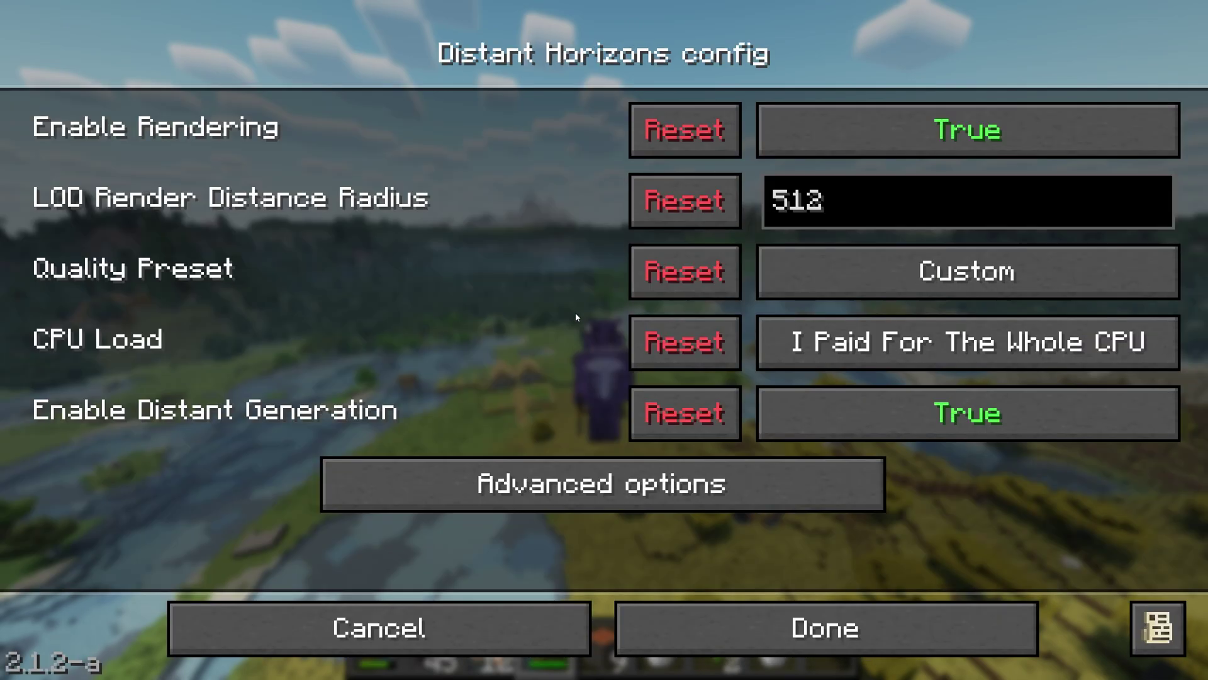
pyautogui.moveTo(987, 352)
pyautogui.click(881, 610)
# Browse the Distant Horizons Advanced options' Graphics category, then return to the main options
pyautogui.click(119, 111)
pyautogui.click(652, 492)
pyautogui.click(591, 129)
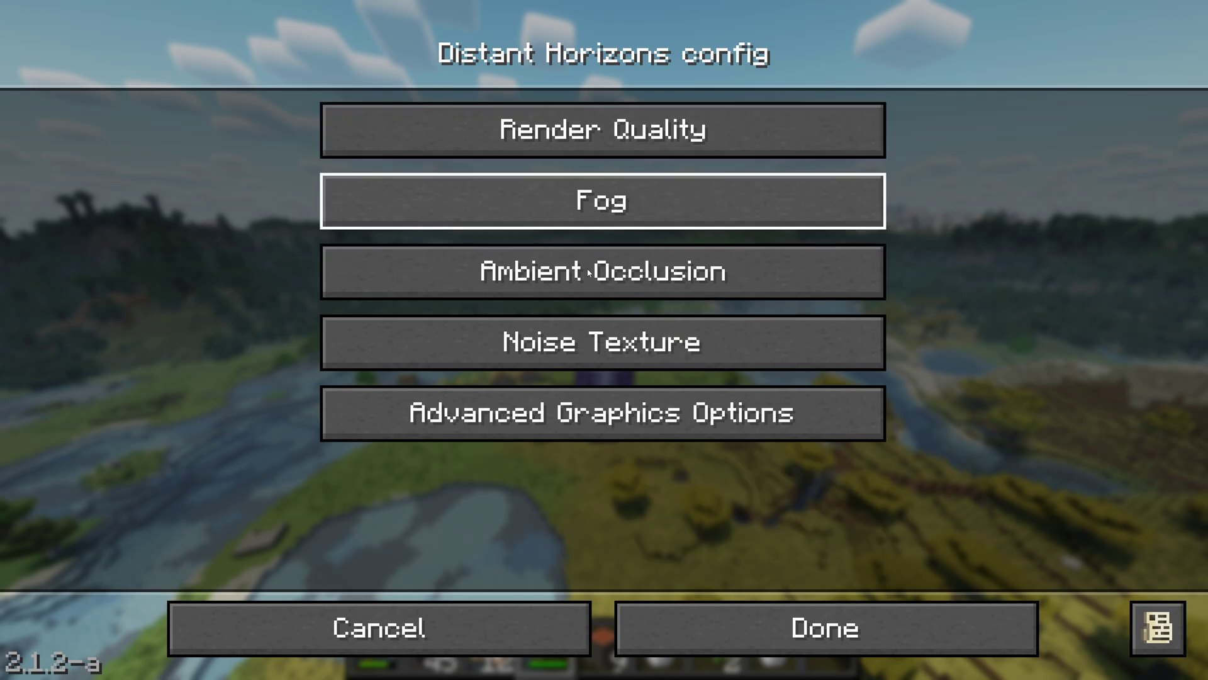
pyautogui.click(772, 634)
pyautogui.click(773, 634)
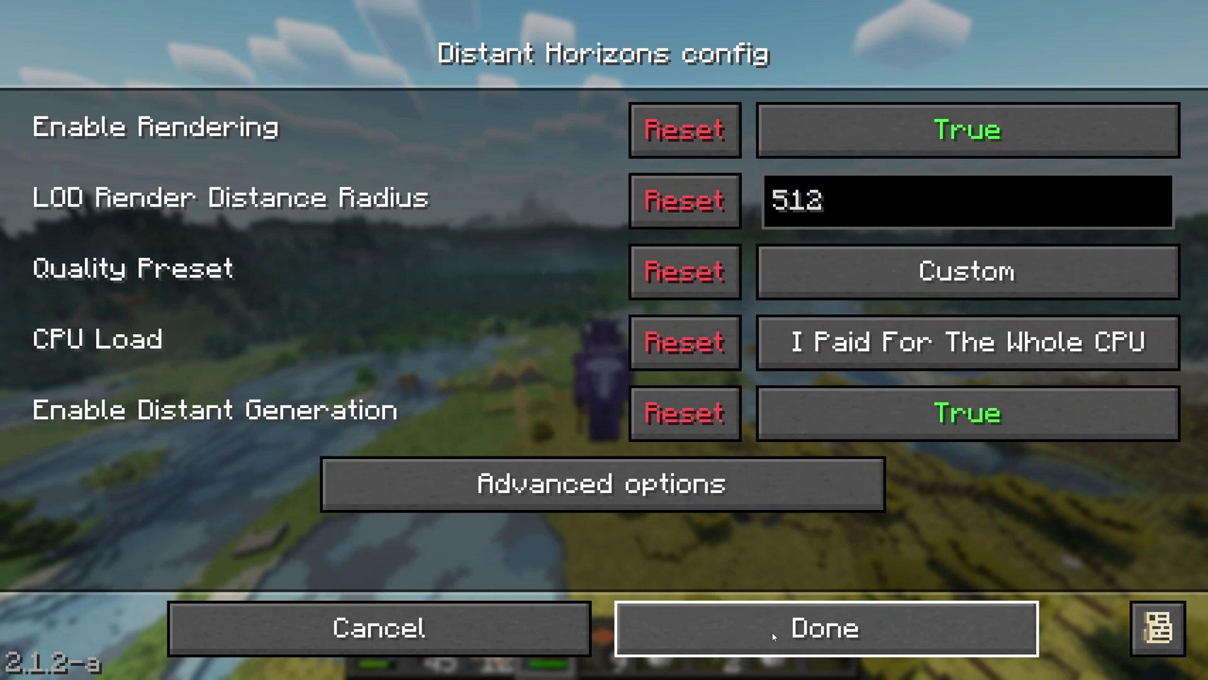
pyautogui.click(790, 626)
# From Video Settings, view the ComplementaryReimagined Shader Pack Settings, then back out to the game menu
pyautogui.click(424, 342)
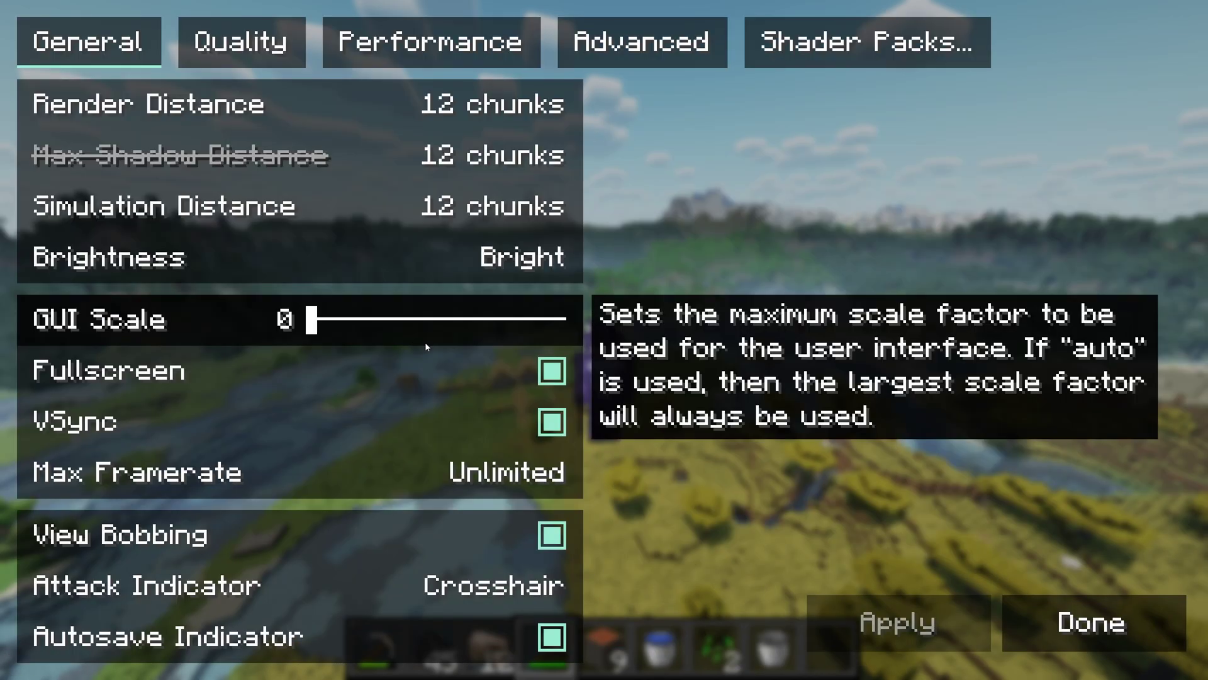
pyautogui.click(879, 40)
pyautogui.click(798, 560)
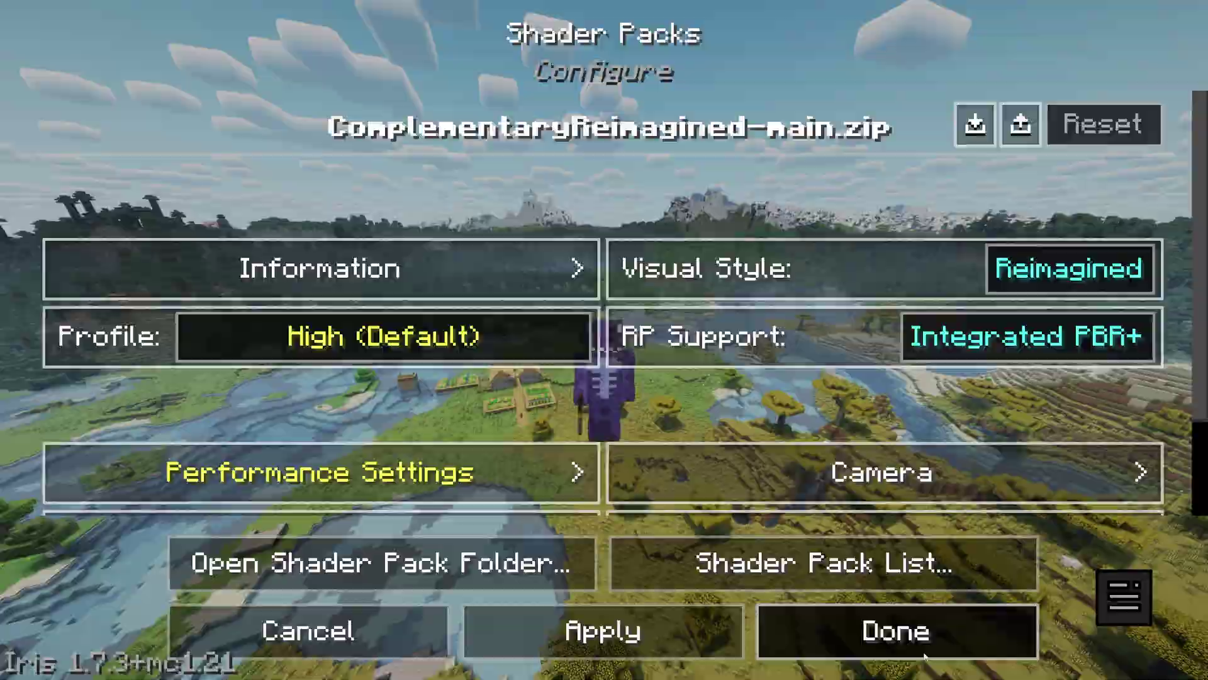
pyautogui.click(925, 623)
pyautogui.click(926, 625)
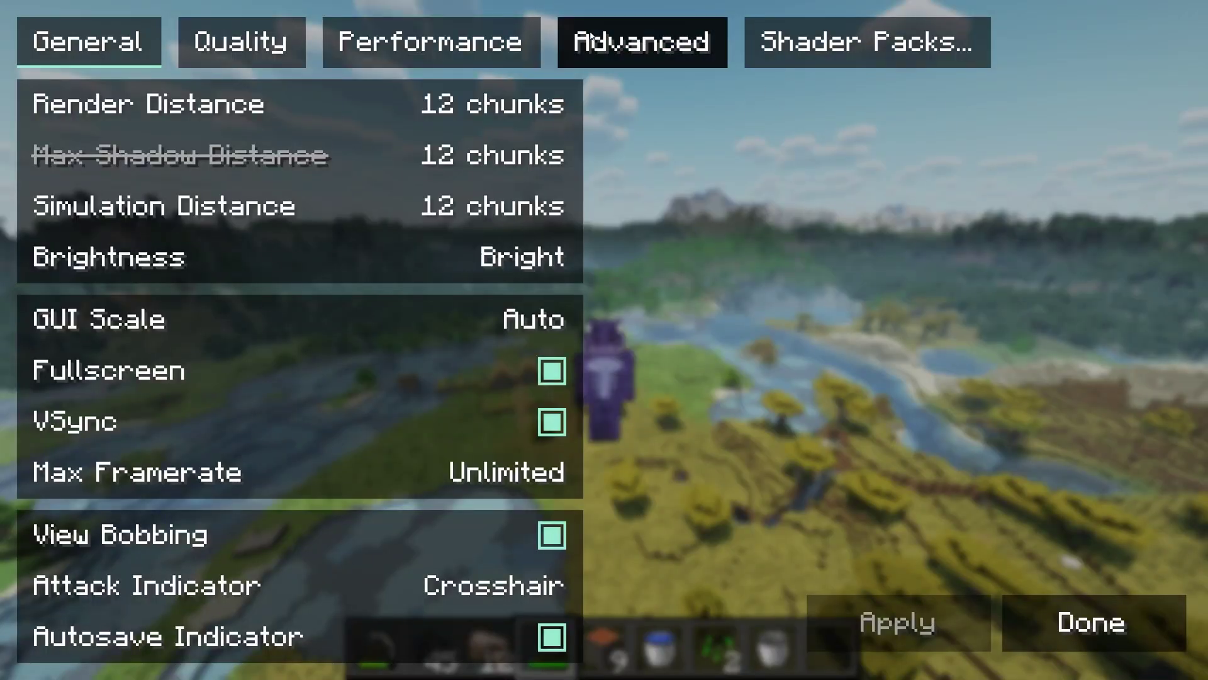
pyautogui.press('Escape')
pyautogui.press('Escape')
pyautogui.press('Escape')
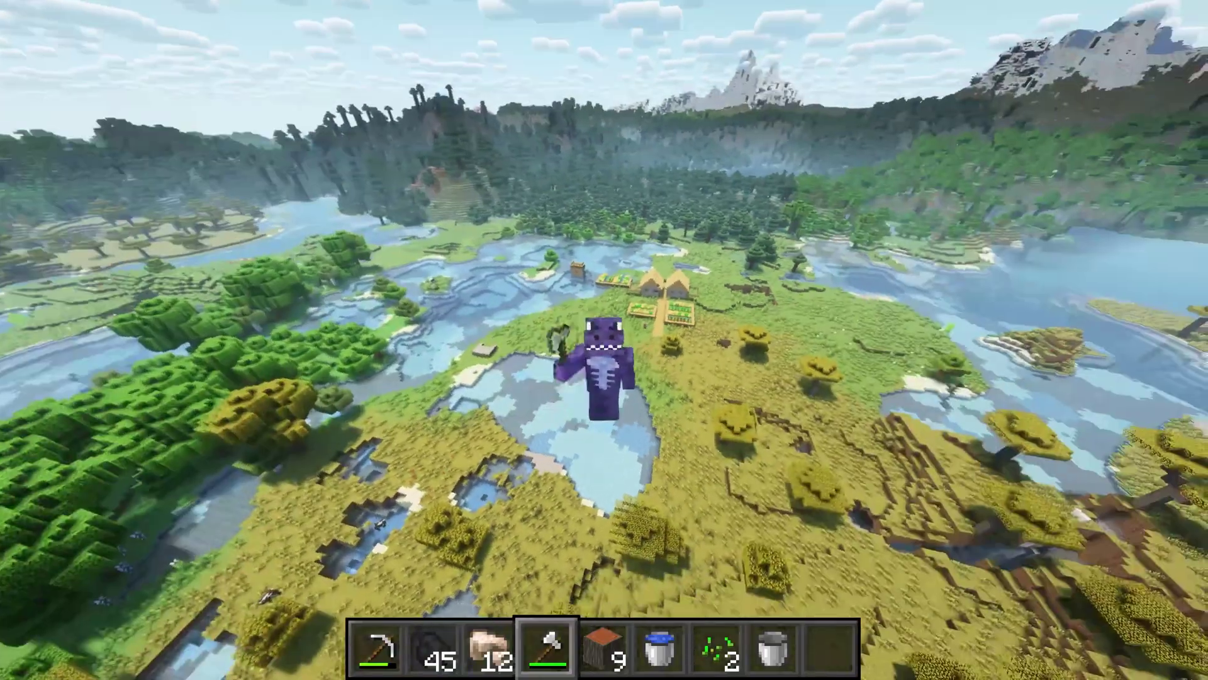
# Return to gameplay and toggle shaders off and back on with K to compare
pyautogui.press('Escape')
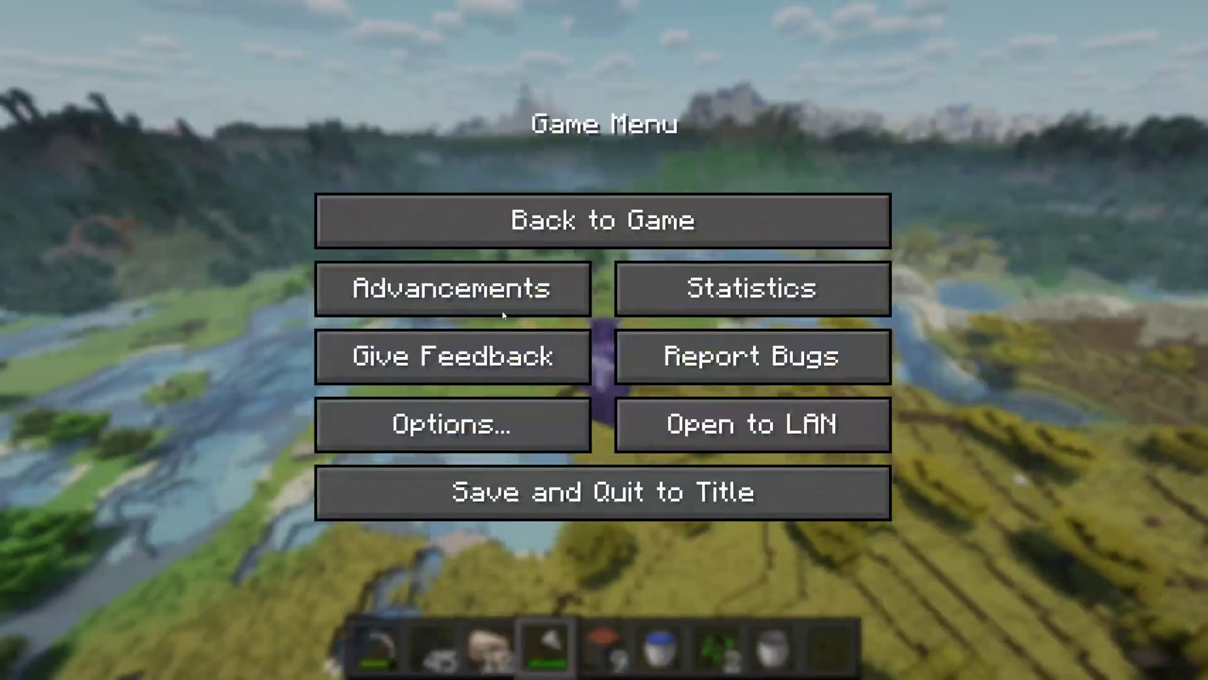
pyautogui.click(403, 422)
pyautogui.press('Escape')
pyautogui.press('Escape')
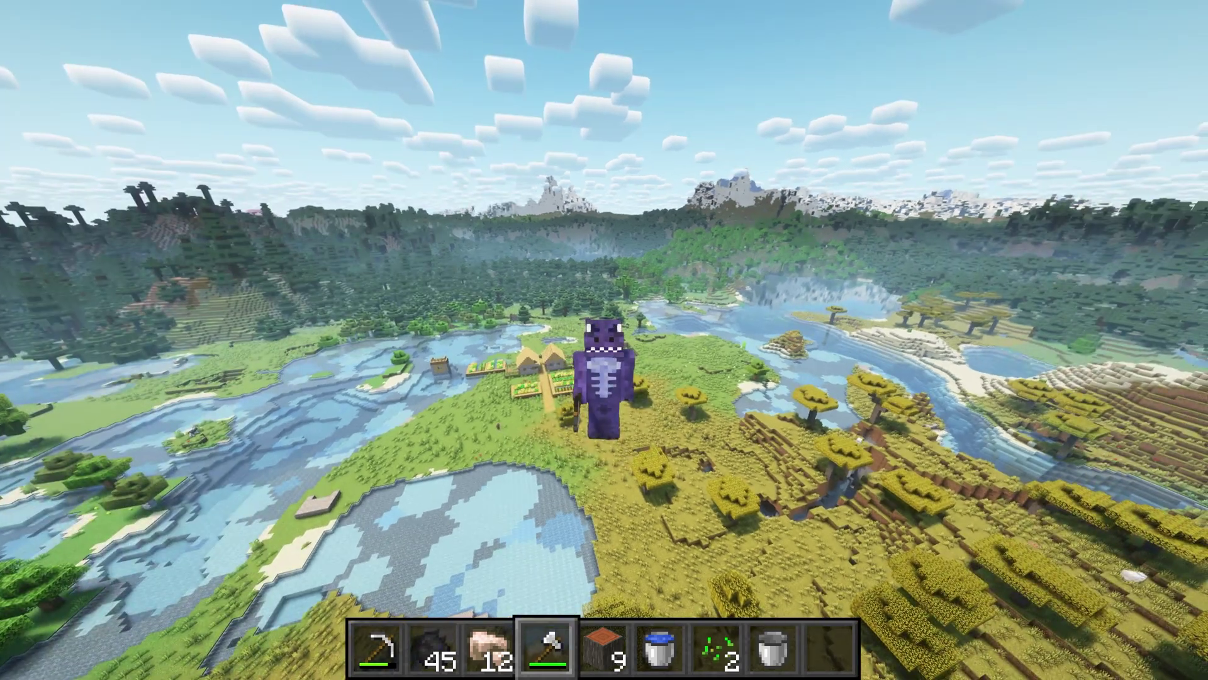
pyautogui.press('k')
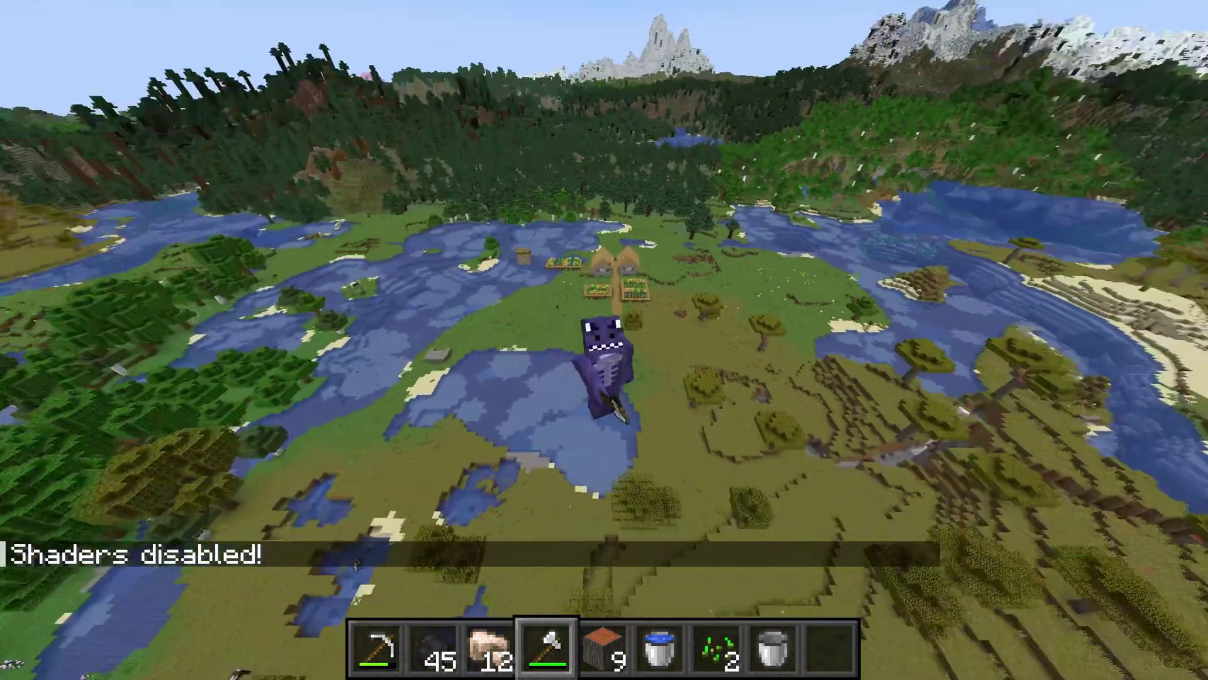
pyautogui.press('k')
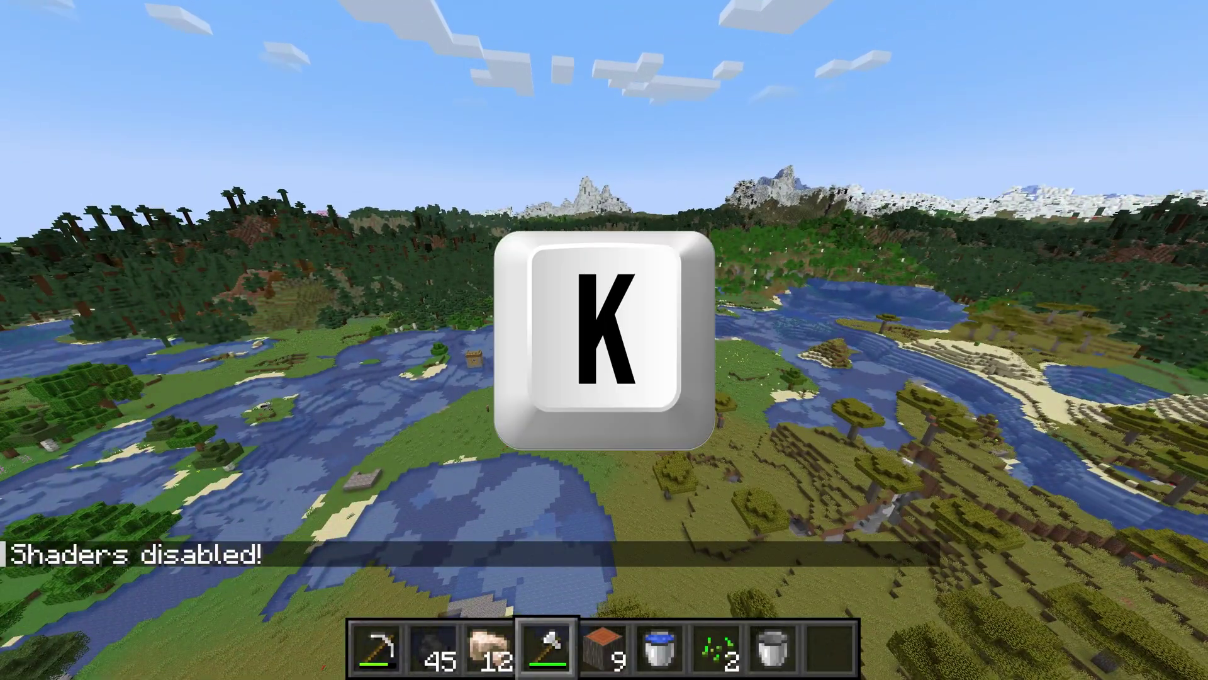